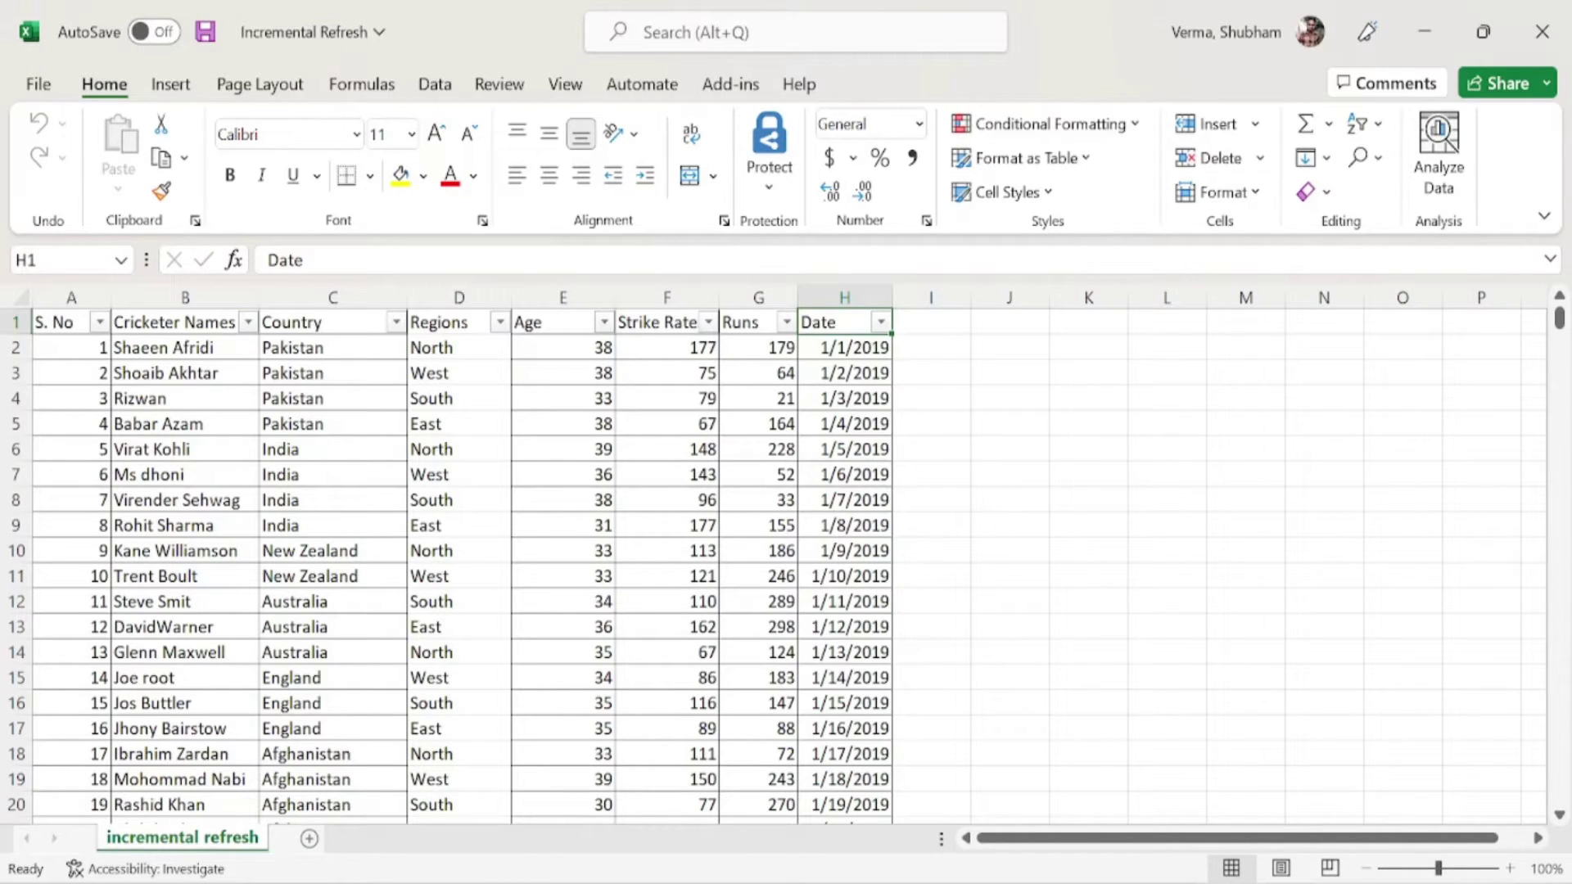
- Check the years offered in the Date column's filter without applying one, and switch to Power BI Desktop
left_click(879, 323)
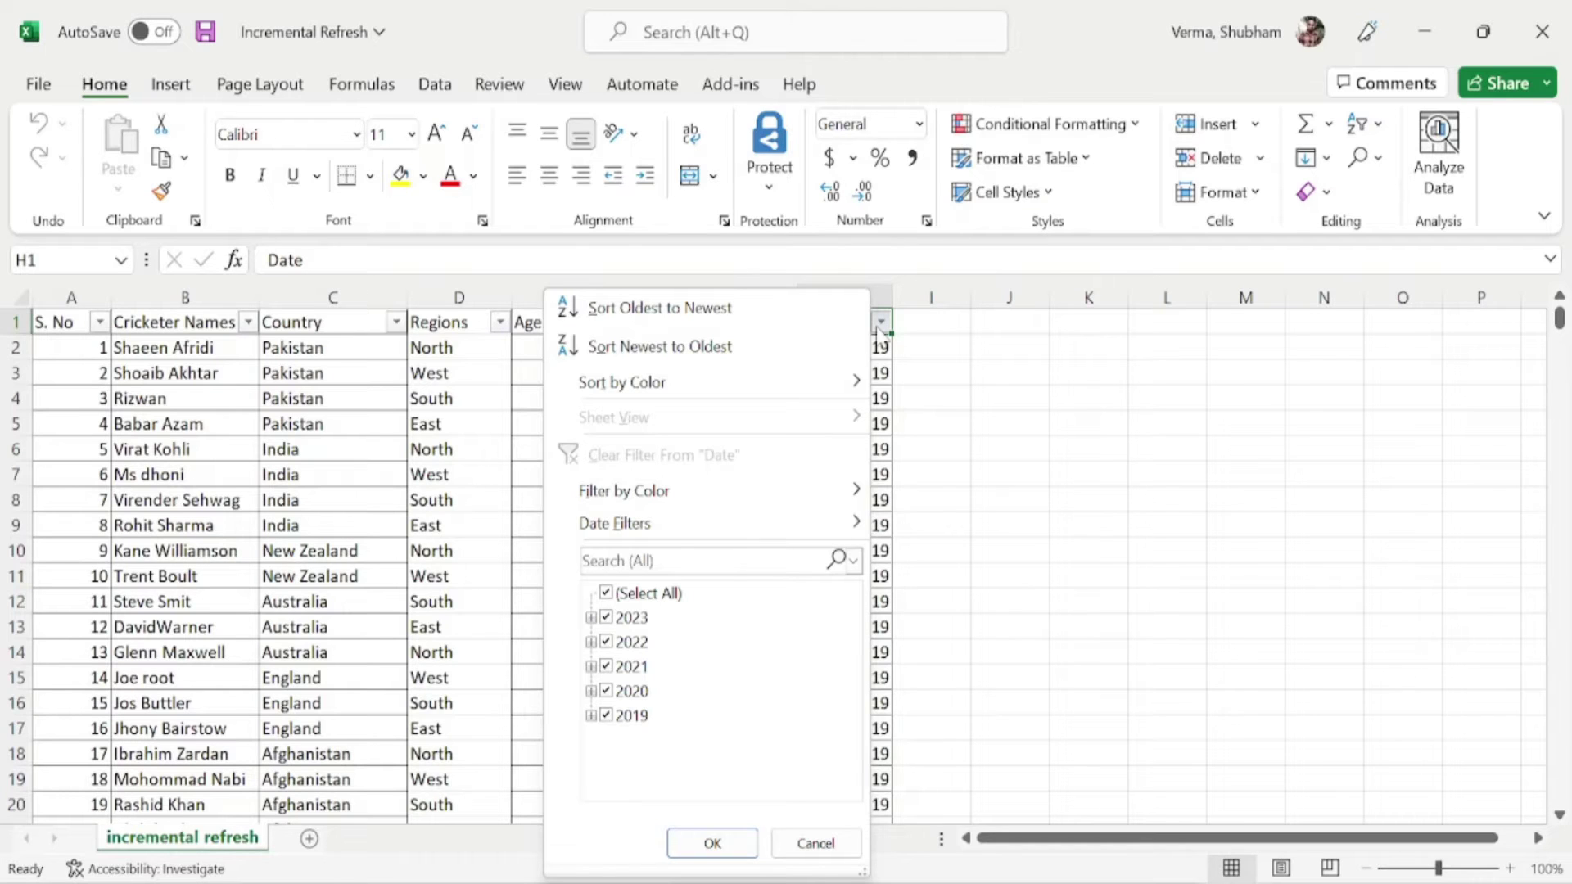
left_click(815, 843)
left_click(1030, 881)
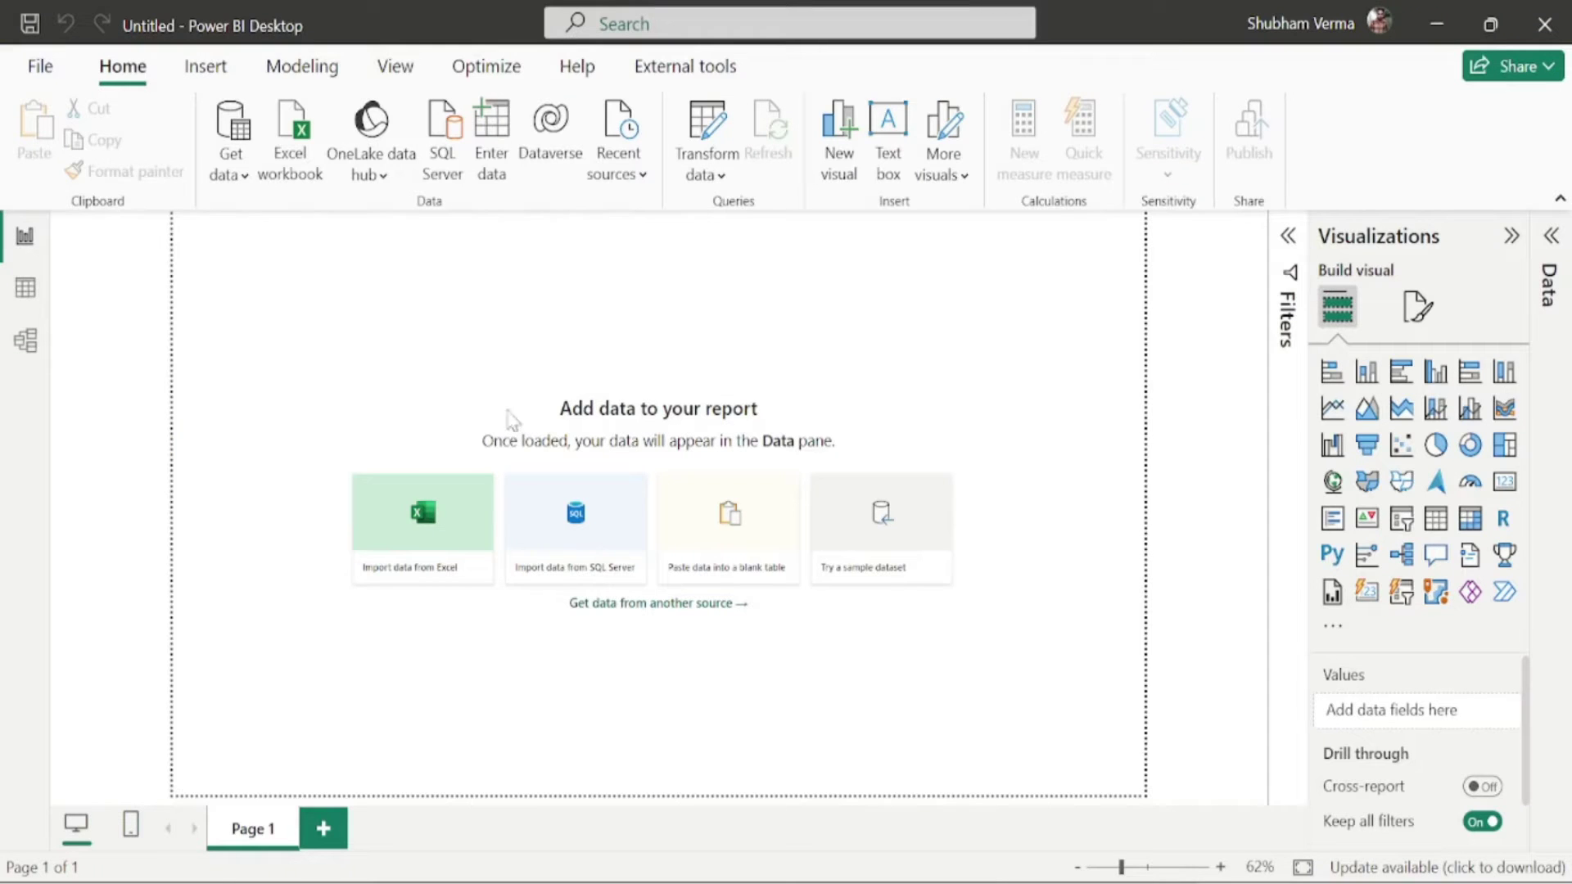
- Import the incremental refresh sheet from the Incremental Refresh Excel workbook through Transform Data and apply the query to the report
left_click(292, 168)
left_click_drag(765, 213, 765, 464)
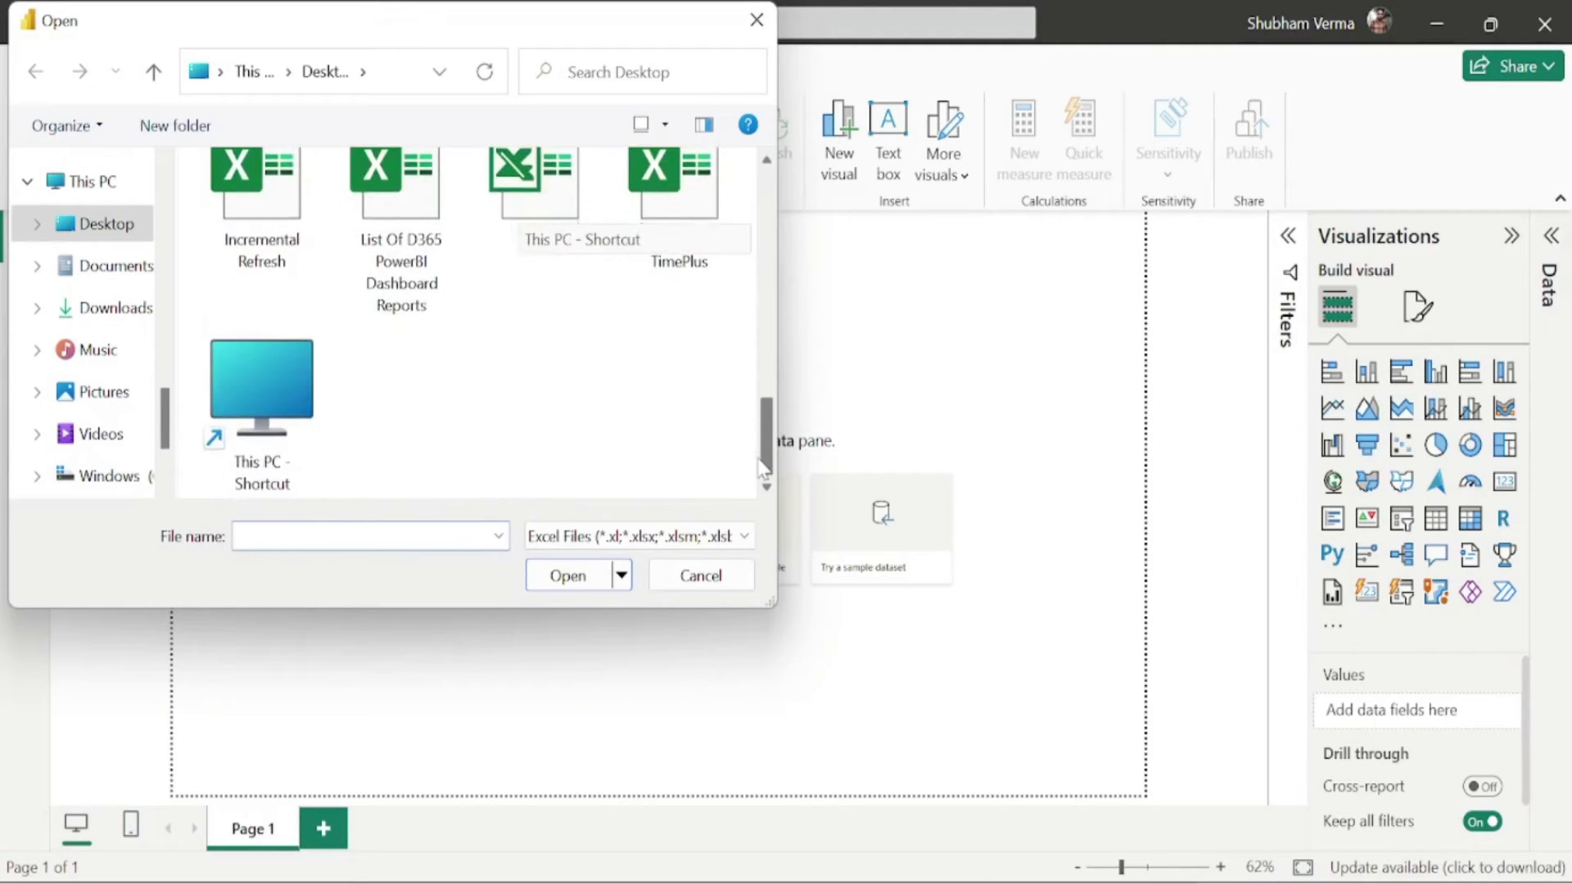
left_click(290, 252)
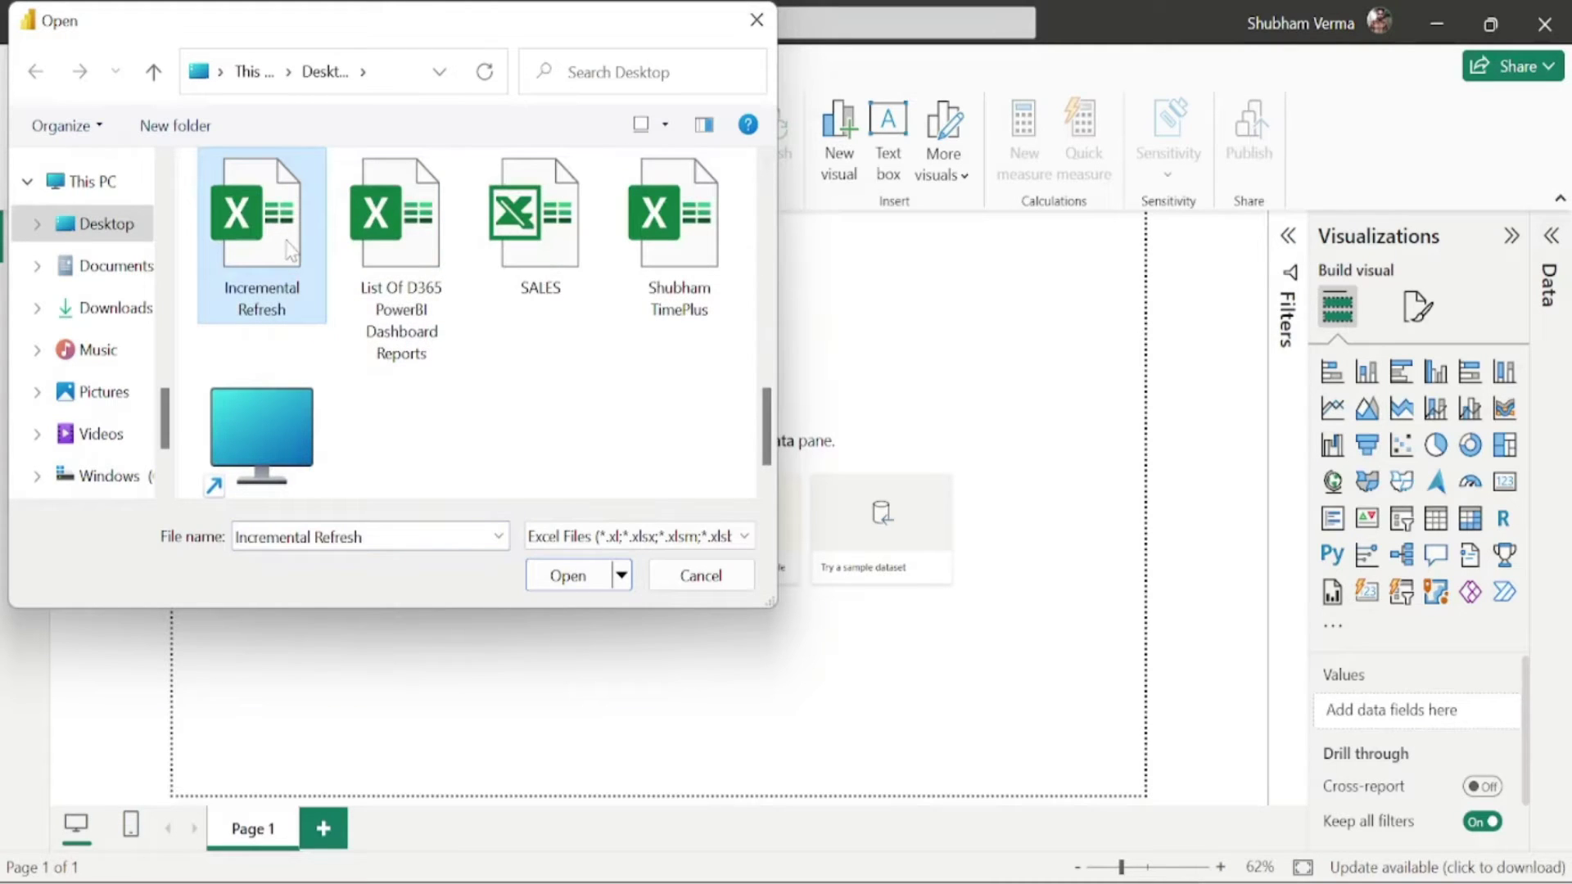
left_click(562, 582)
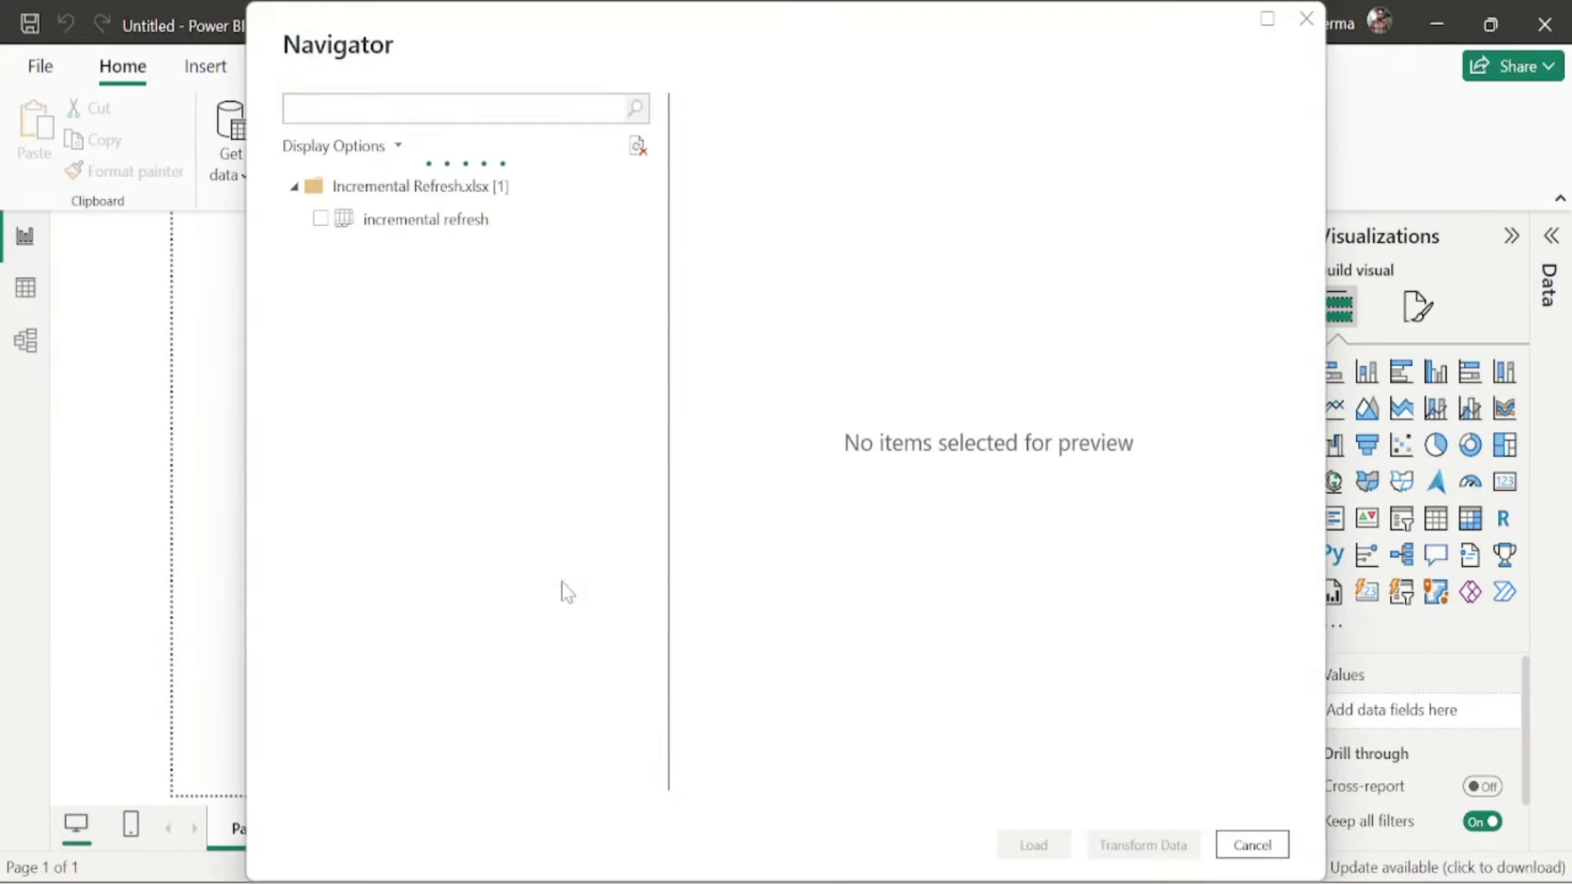
left_click(321, 220)
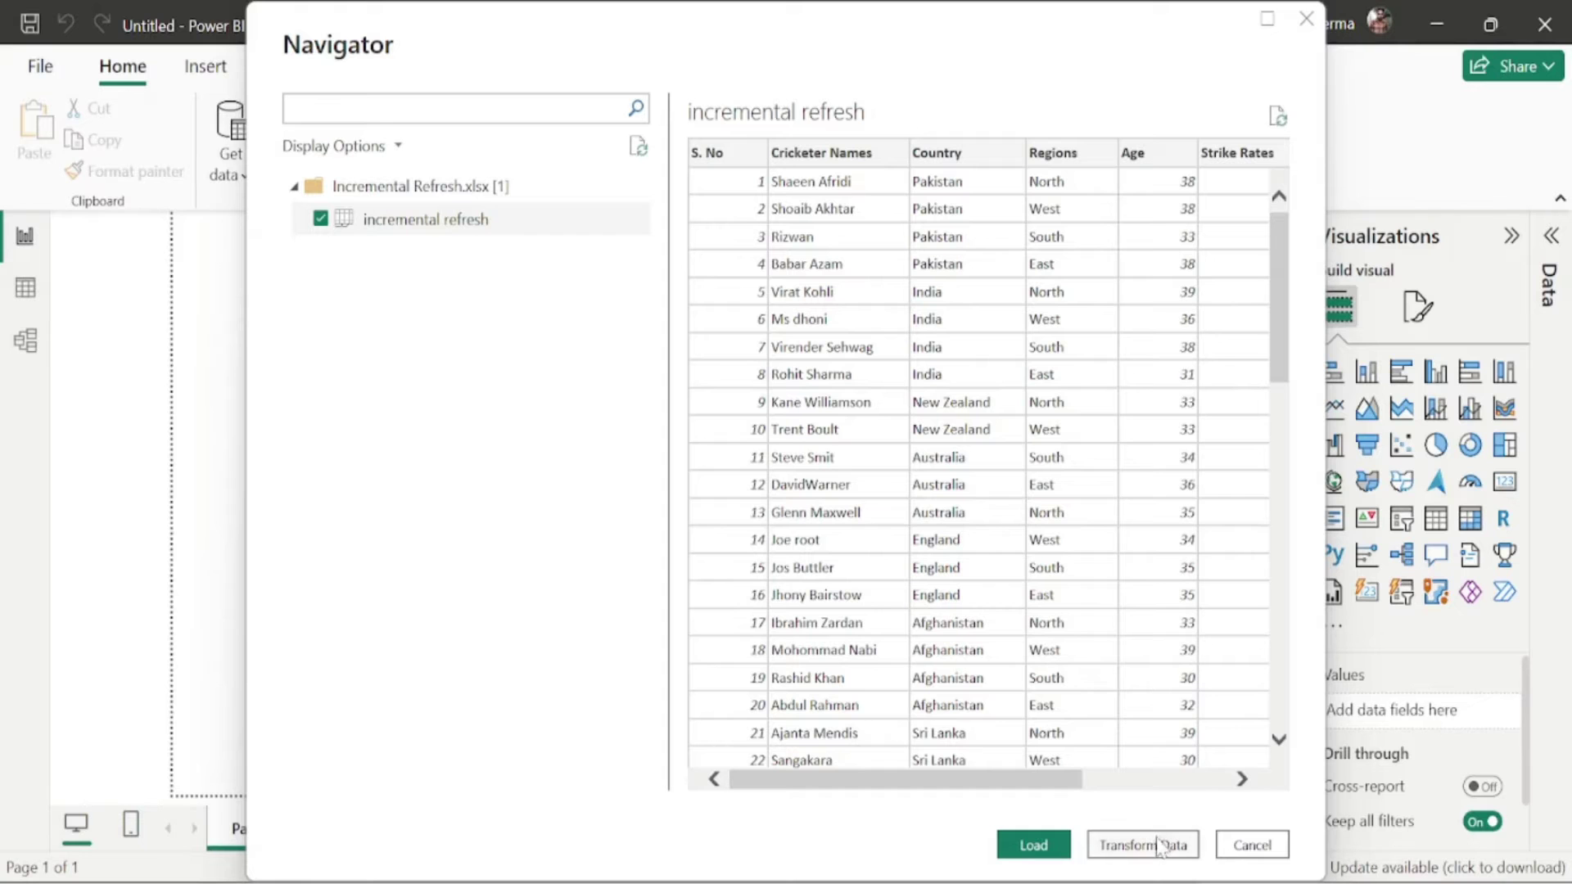
left_click(1155, 846)
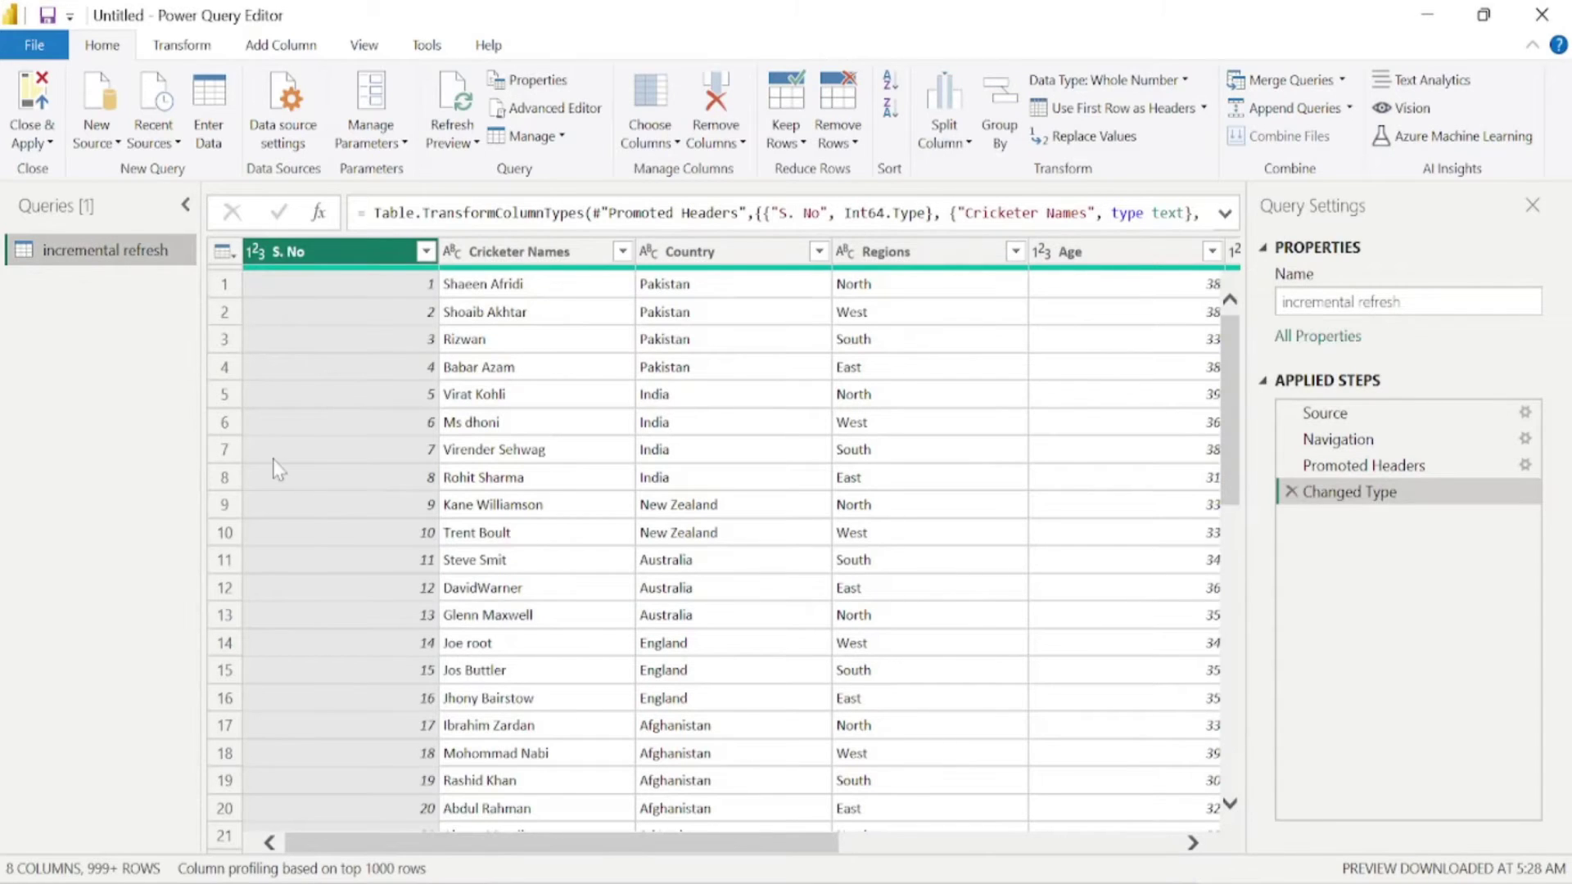
left_click(25, 146)
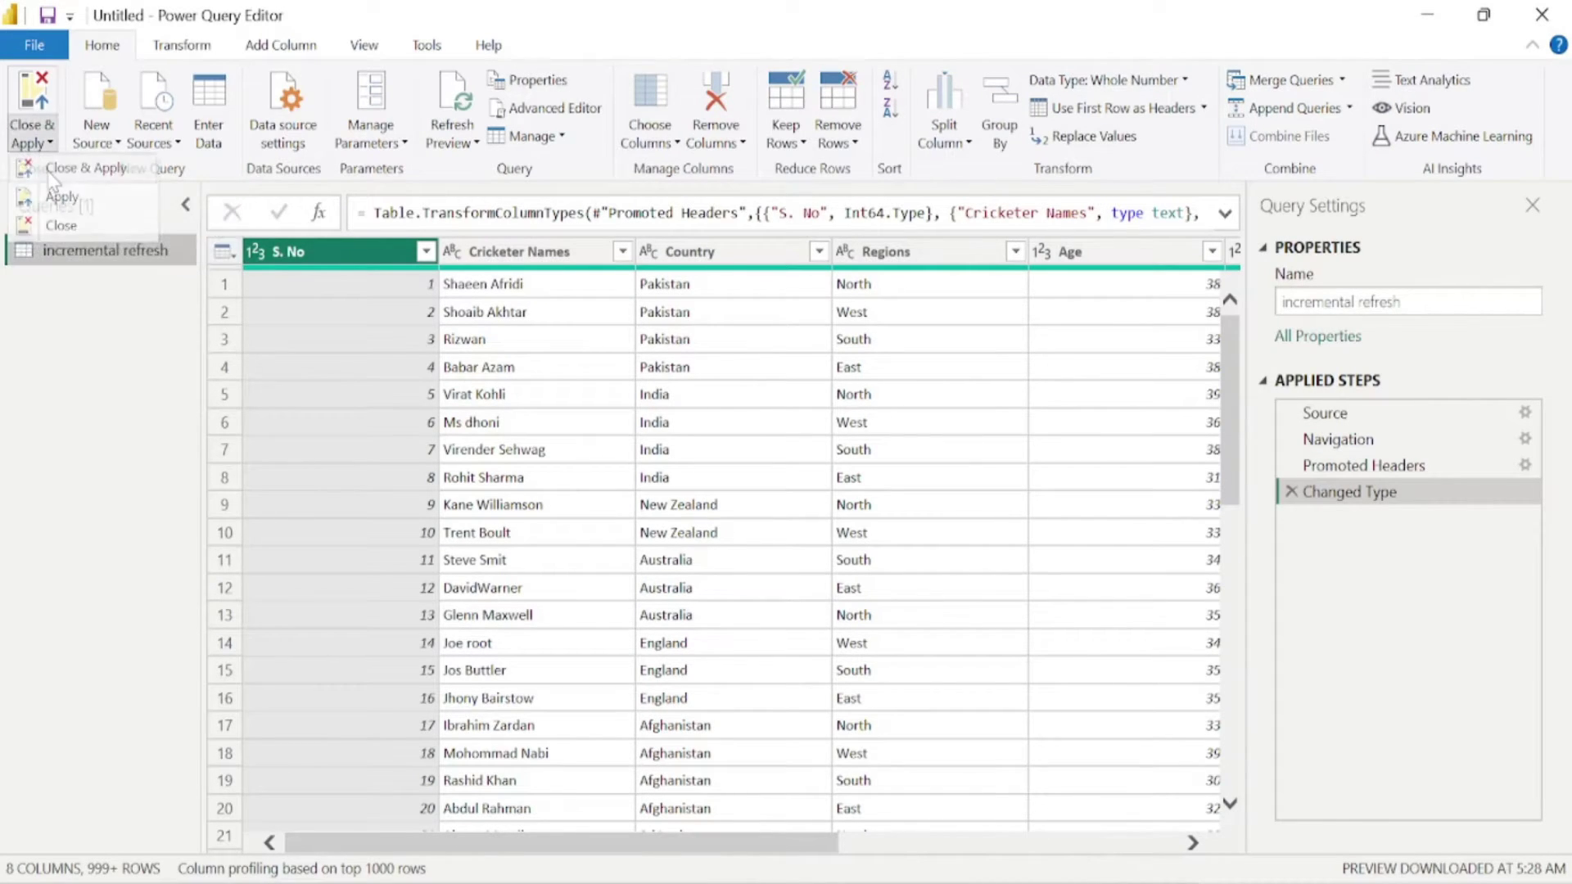
left_click(51, 181)
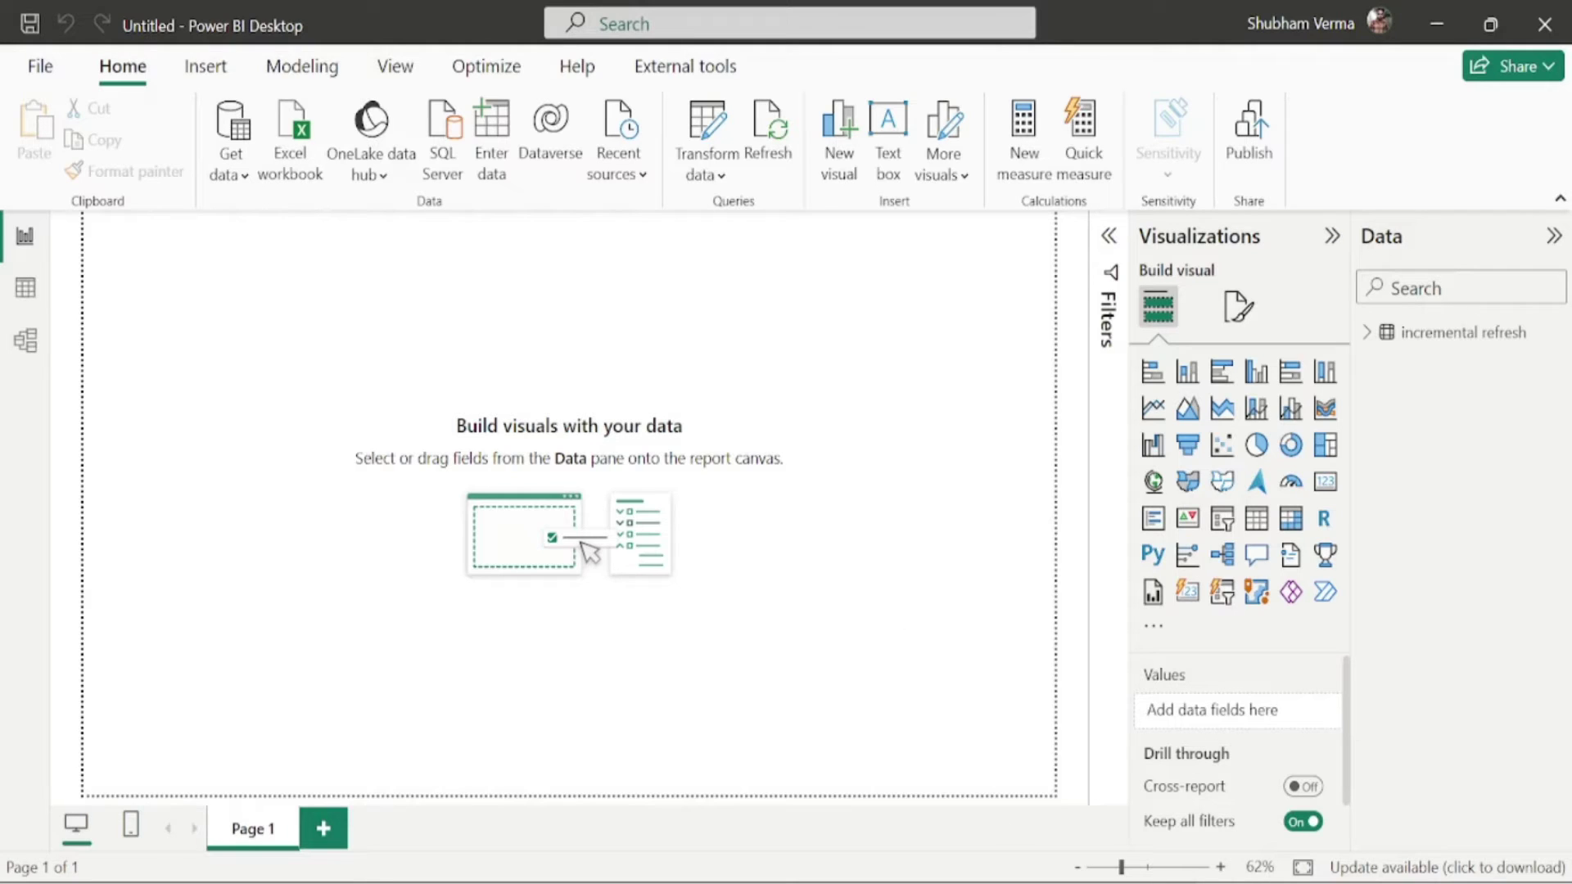
- Reopen the incremental refresh query in Power Query Editor and select its Date column
left_click(713, 168)
left_click(748, 223)
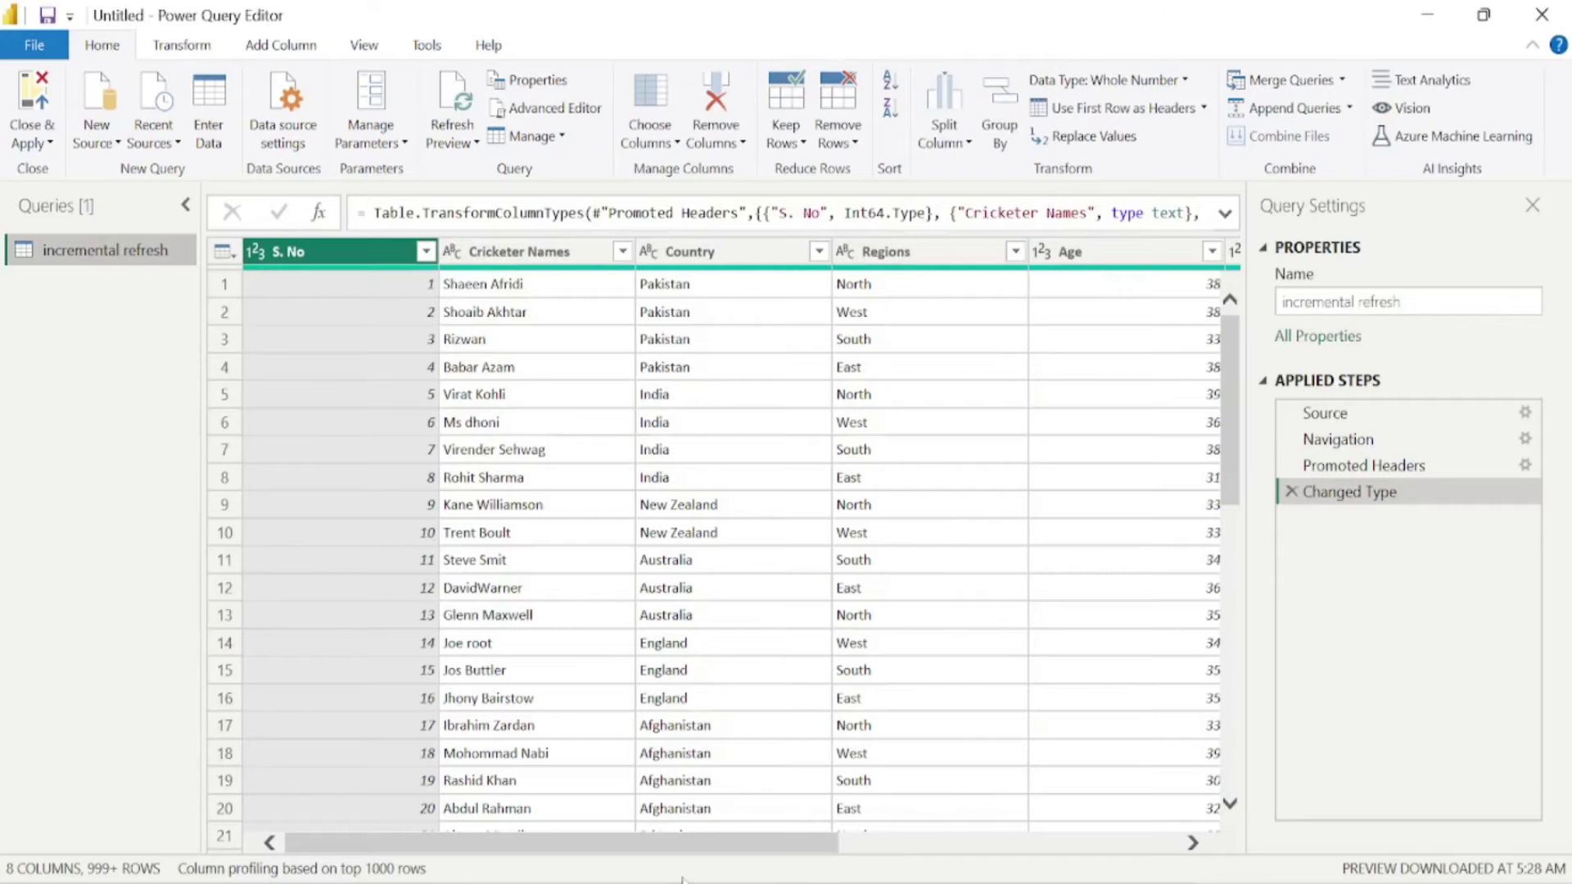
left_click_drag(678, 847, 1177, 875)
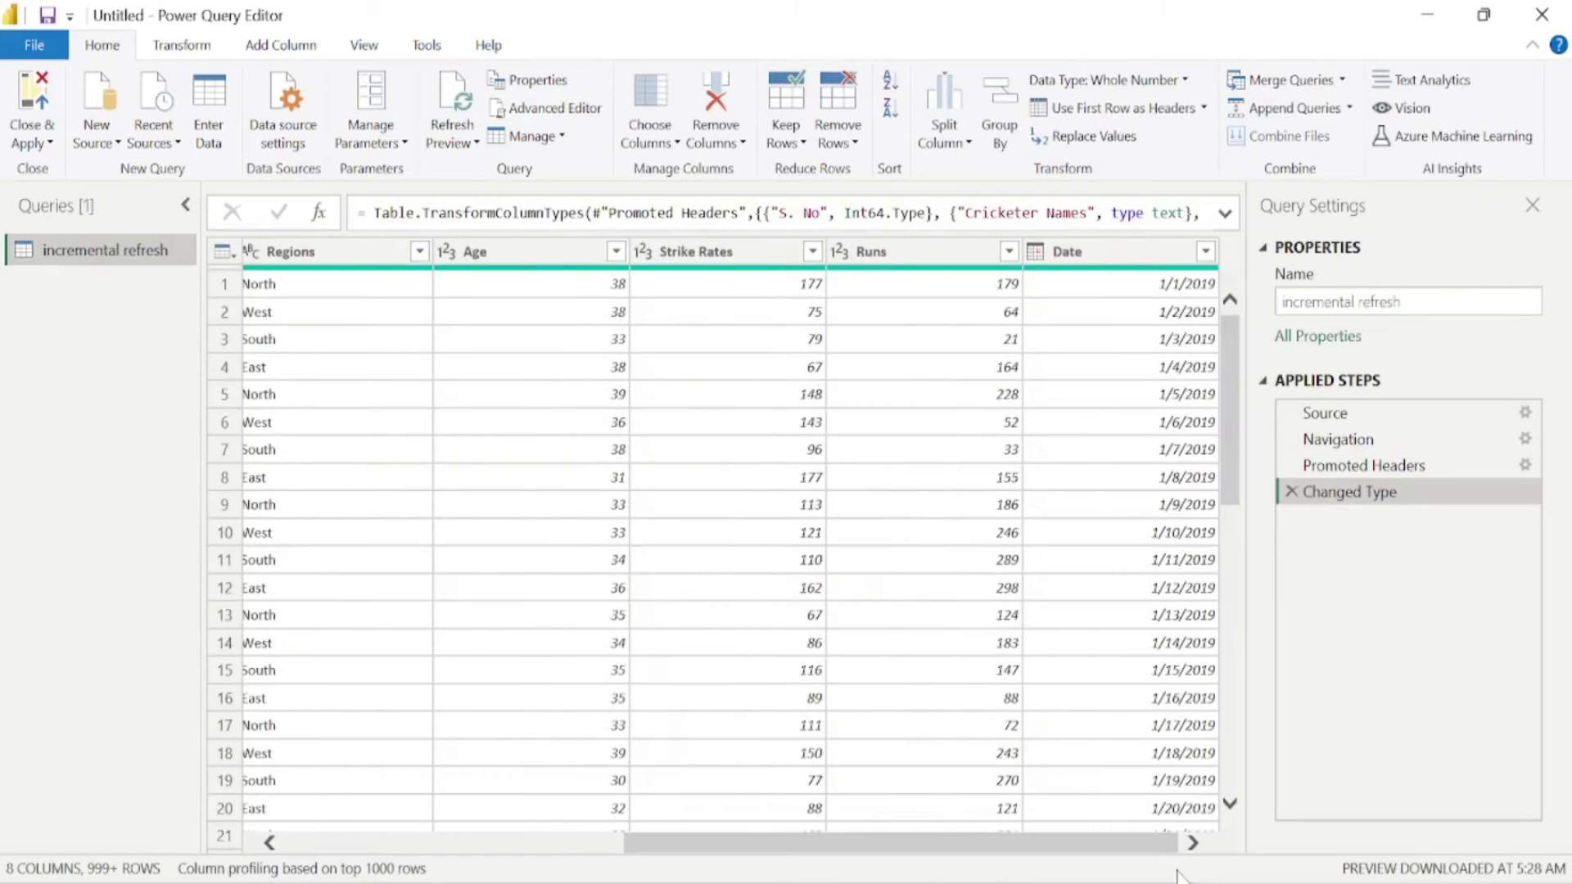
left_click(1134, 258)
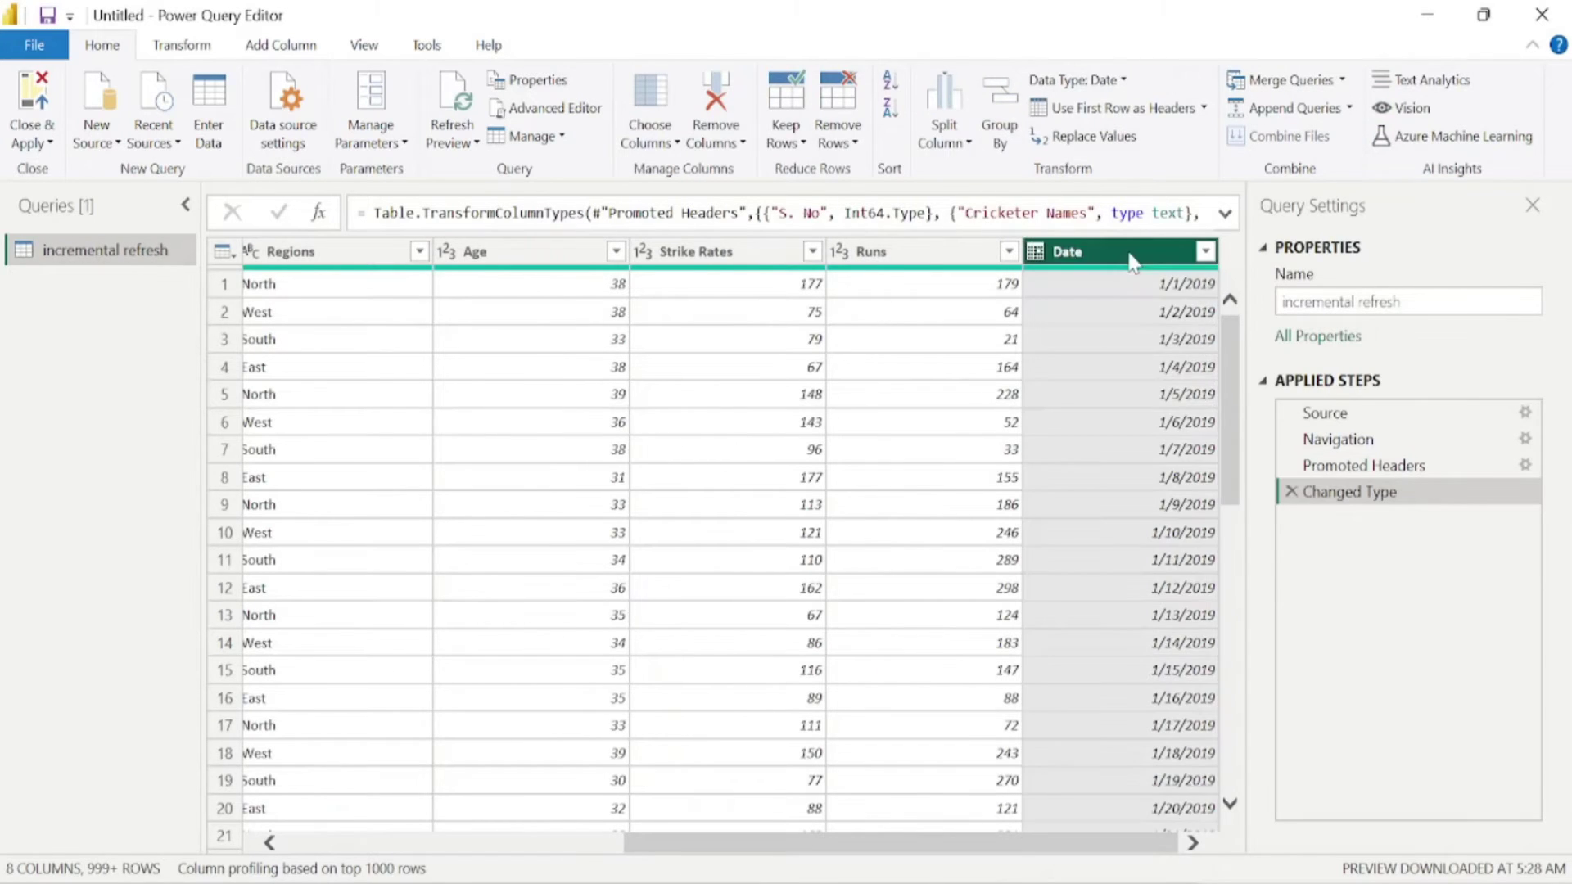
- Create a new query parameter and name it RangeStart
left_click(406, 146)
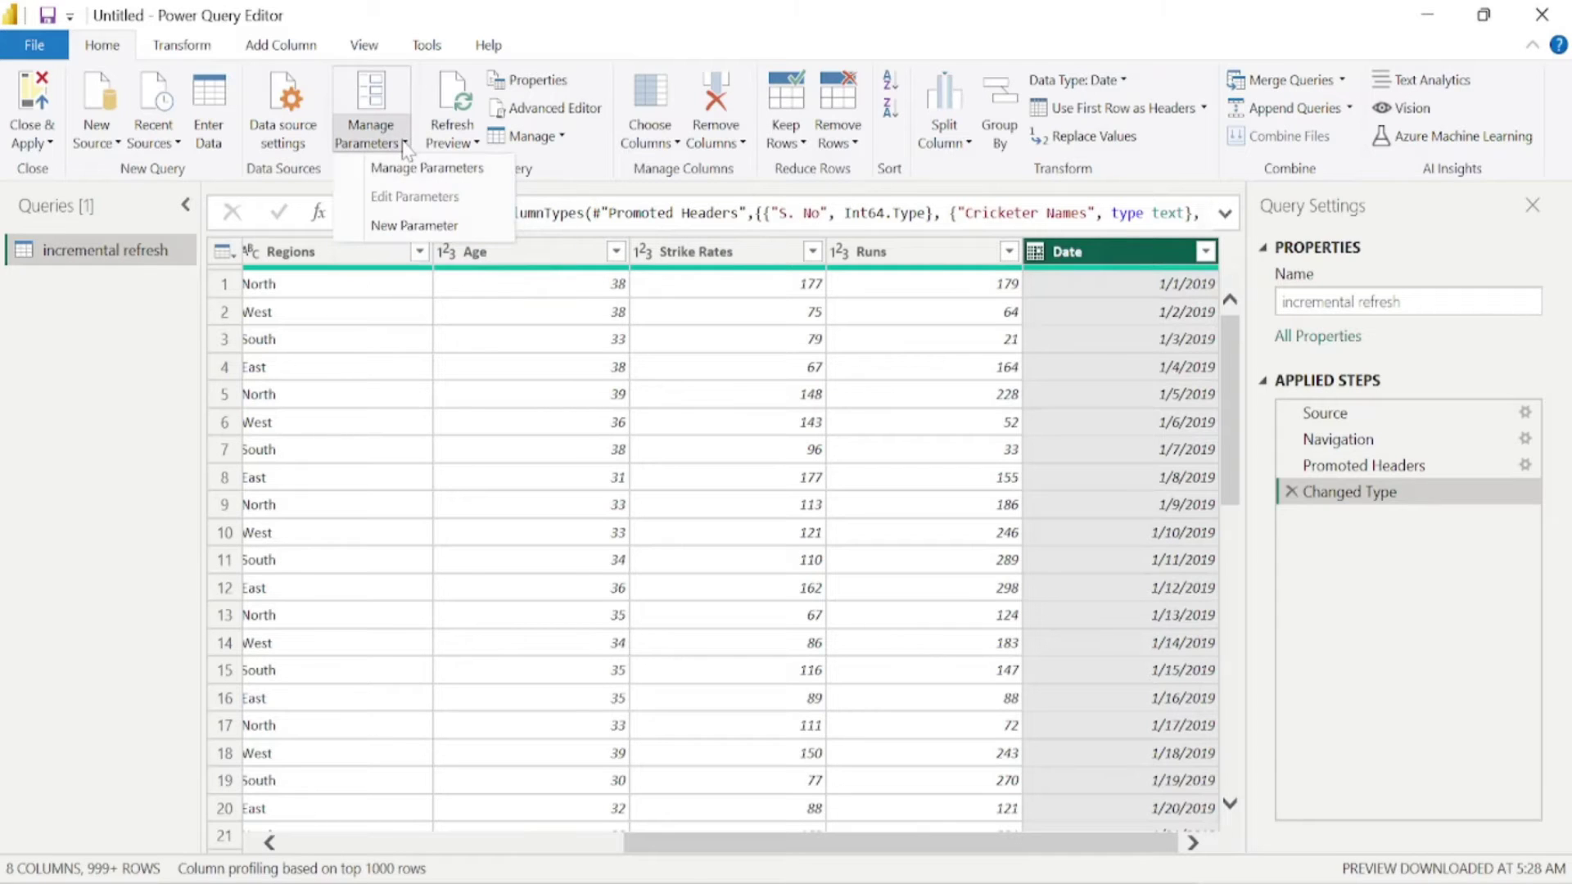
left_click(417, 228)
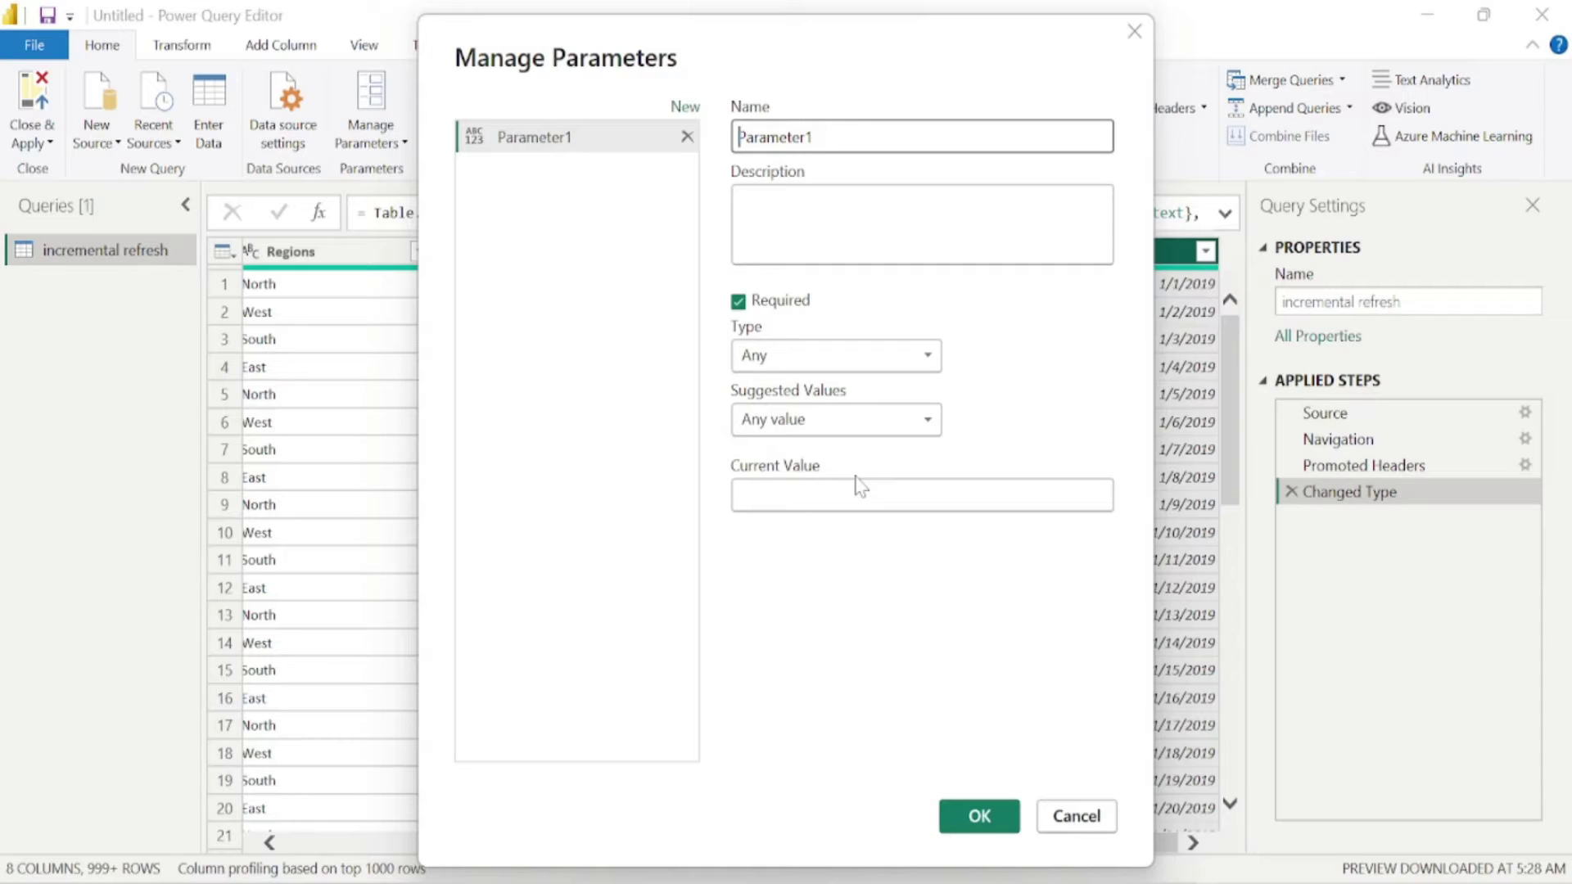
key("End")
key("BackSpace")
key("ctrl+BackSpace")
type("RangeStart")
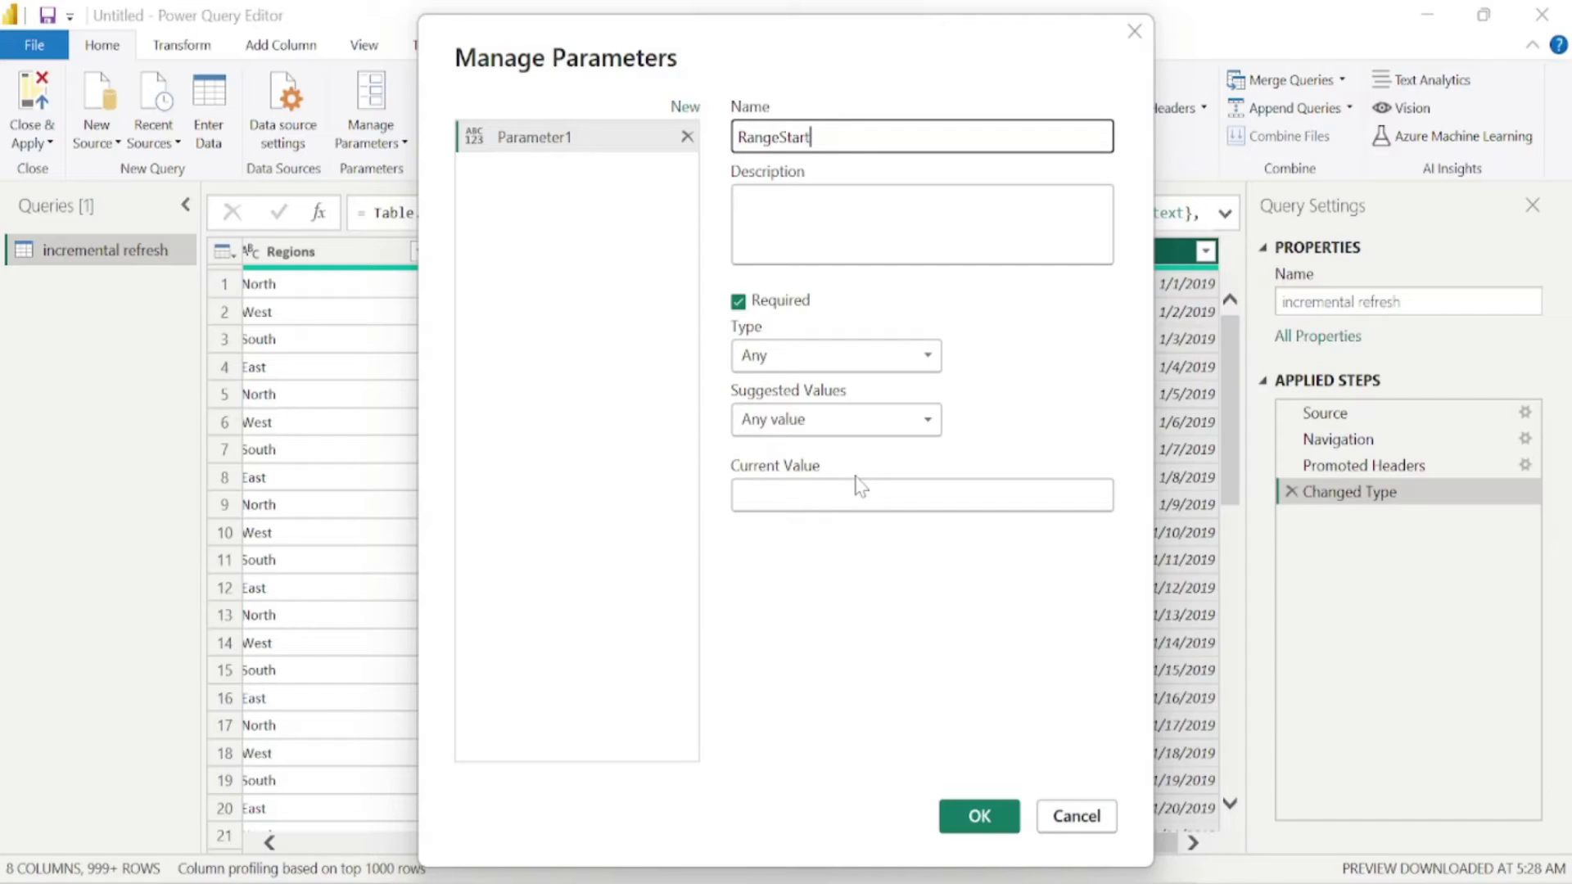
key("ctrl+a")
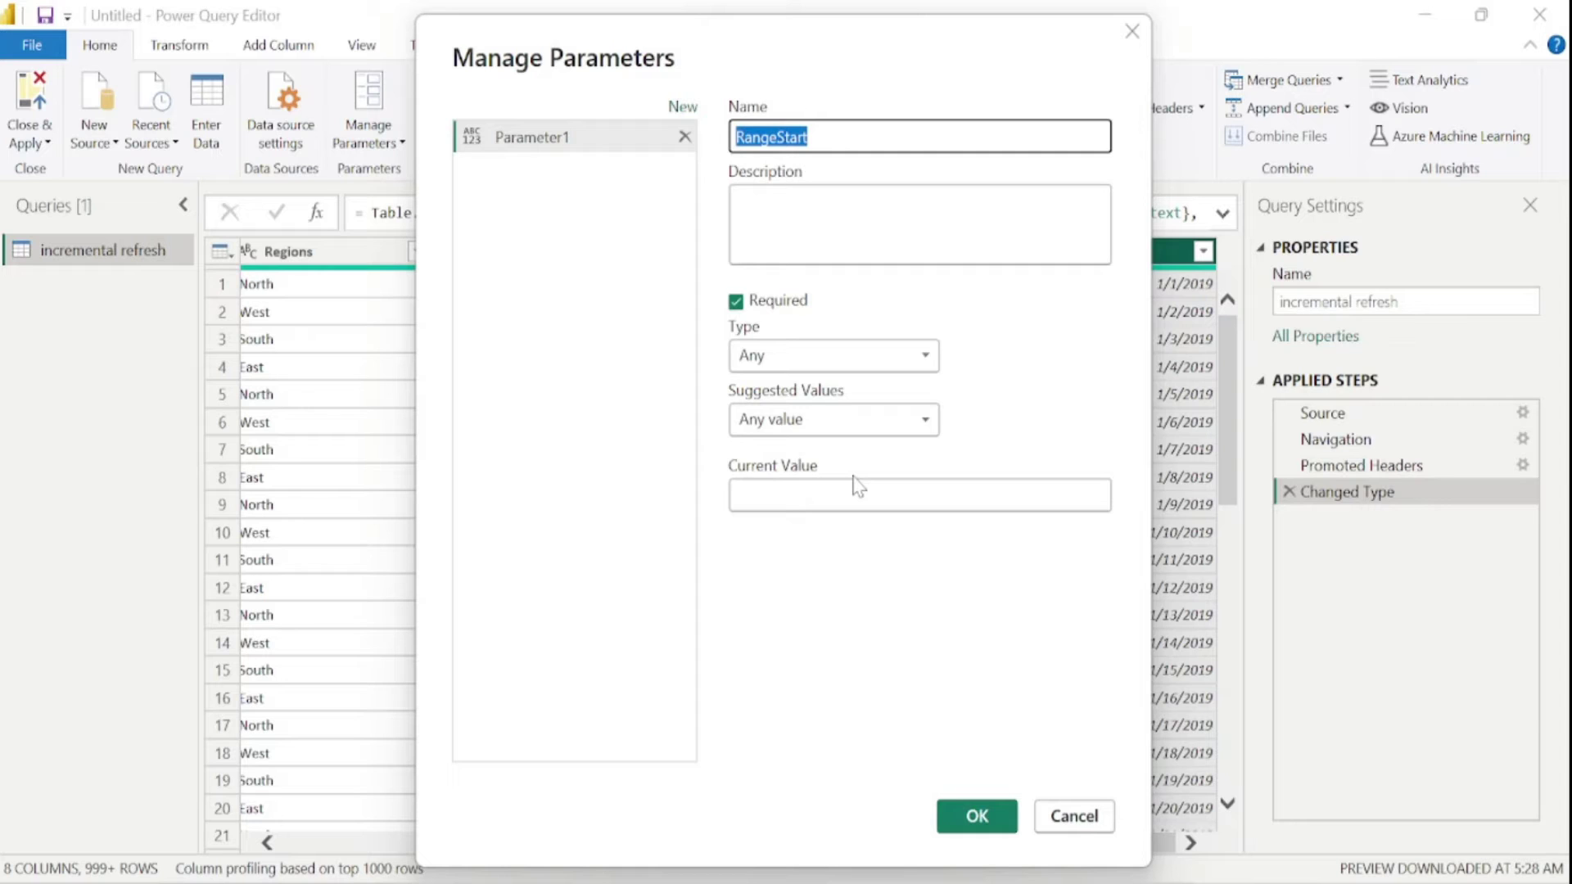
left_click(922, 360)
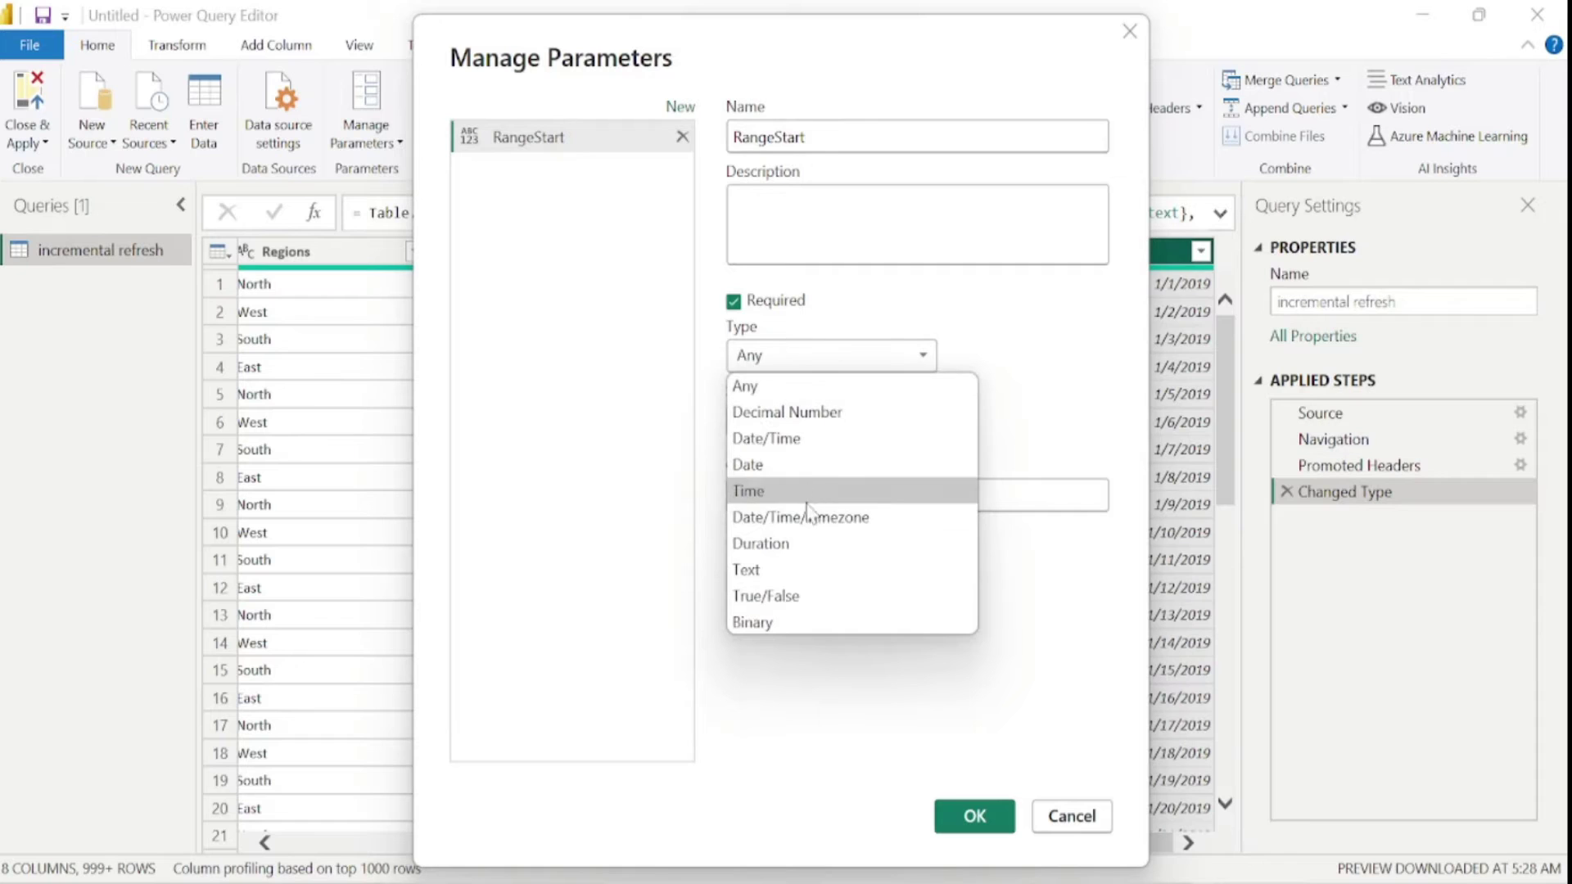
left_click(804, 440)
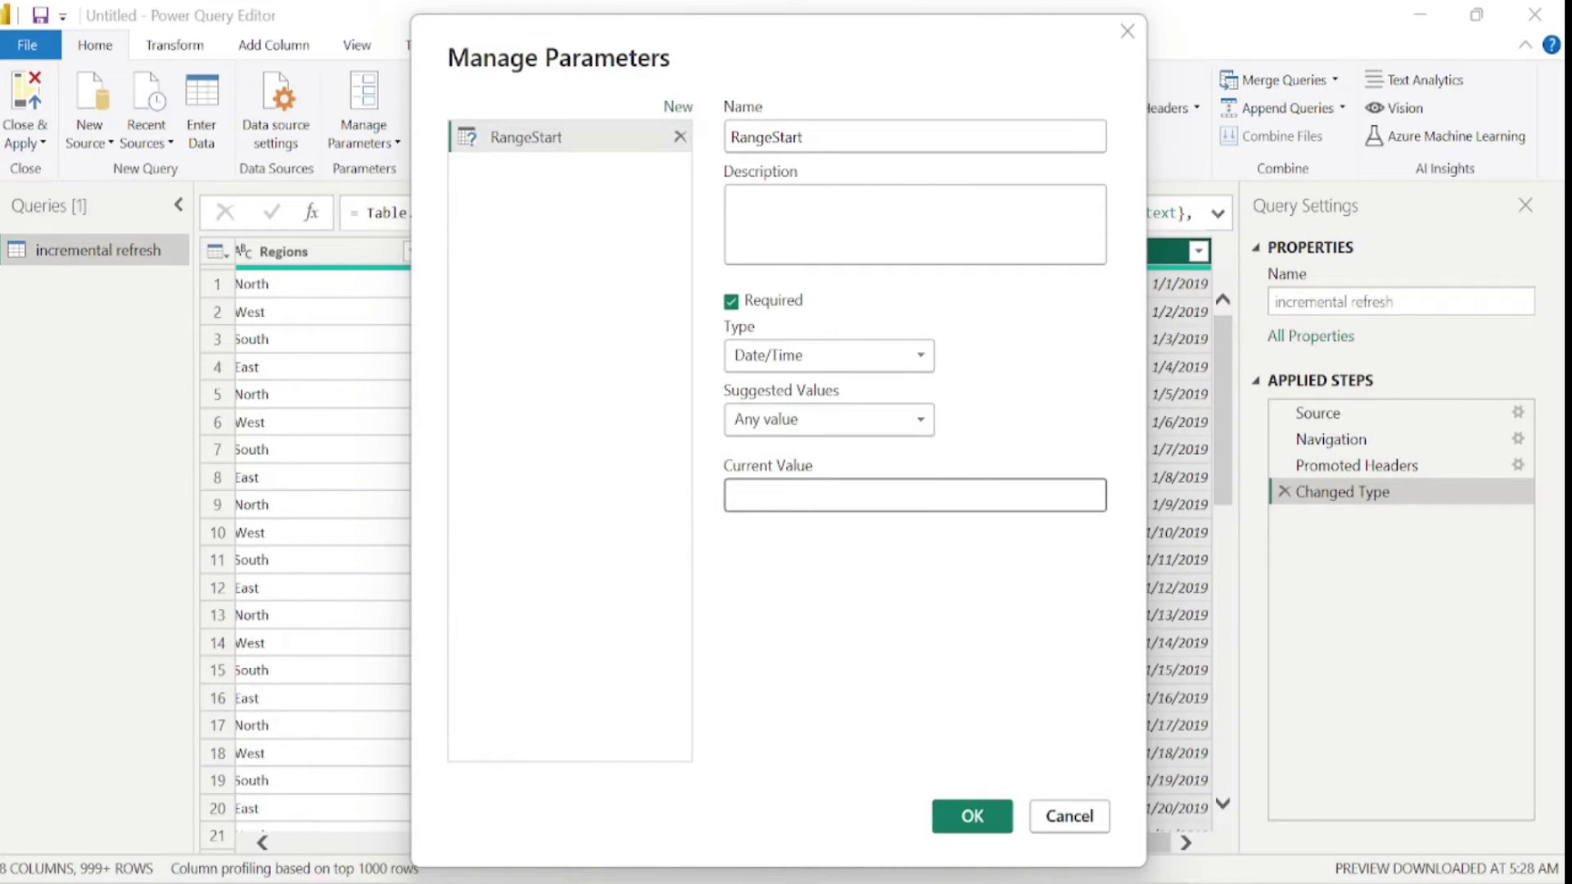
type("12")
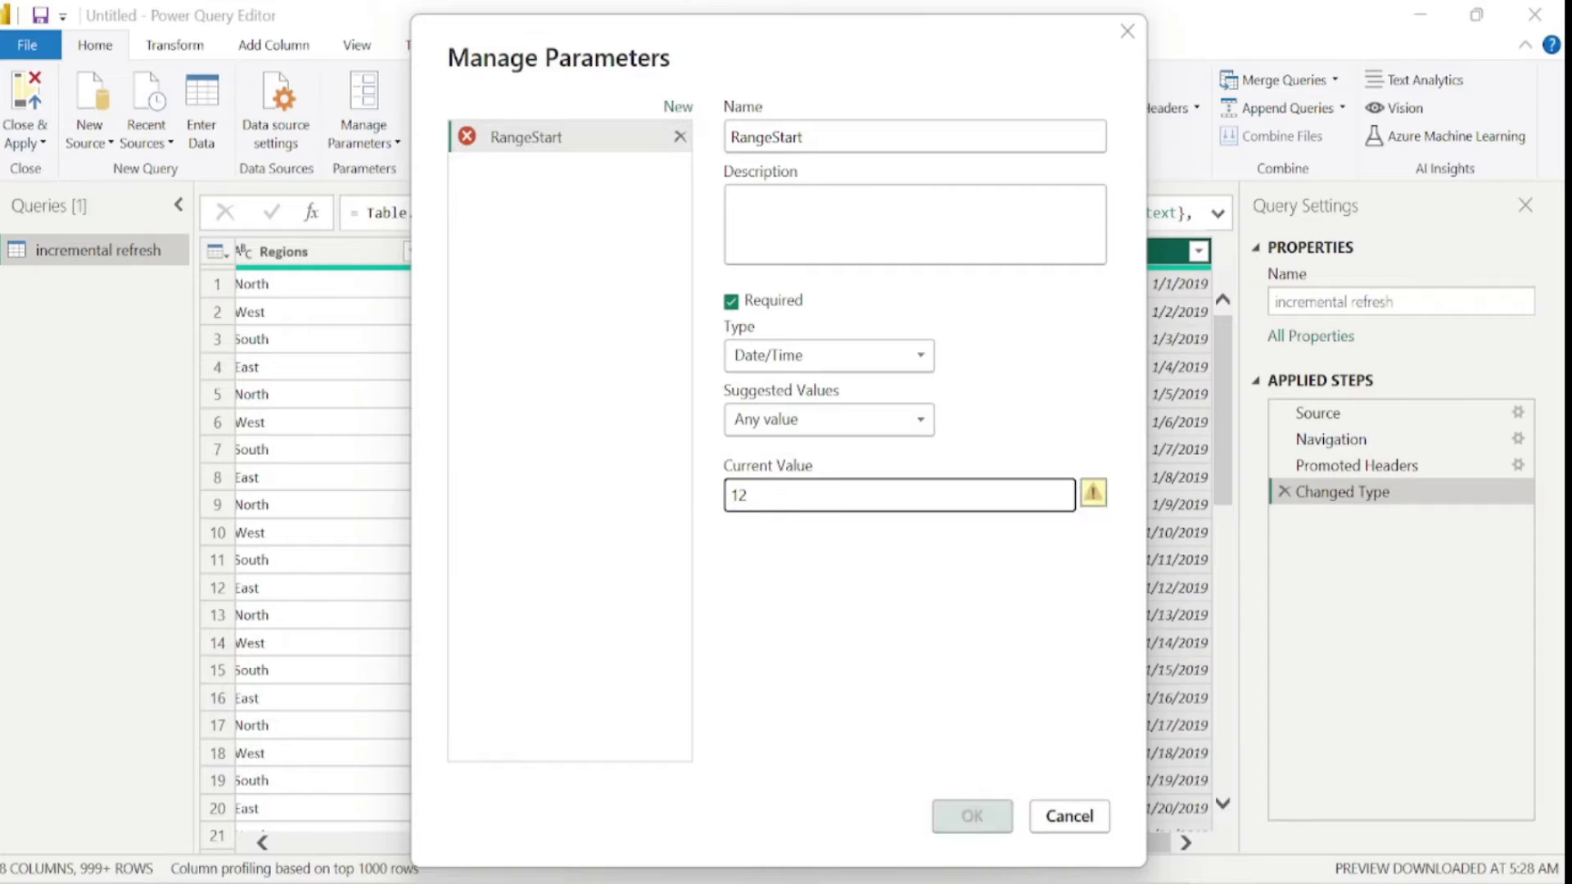
type("-01-")
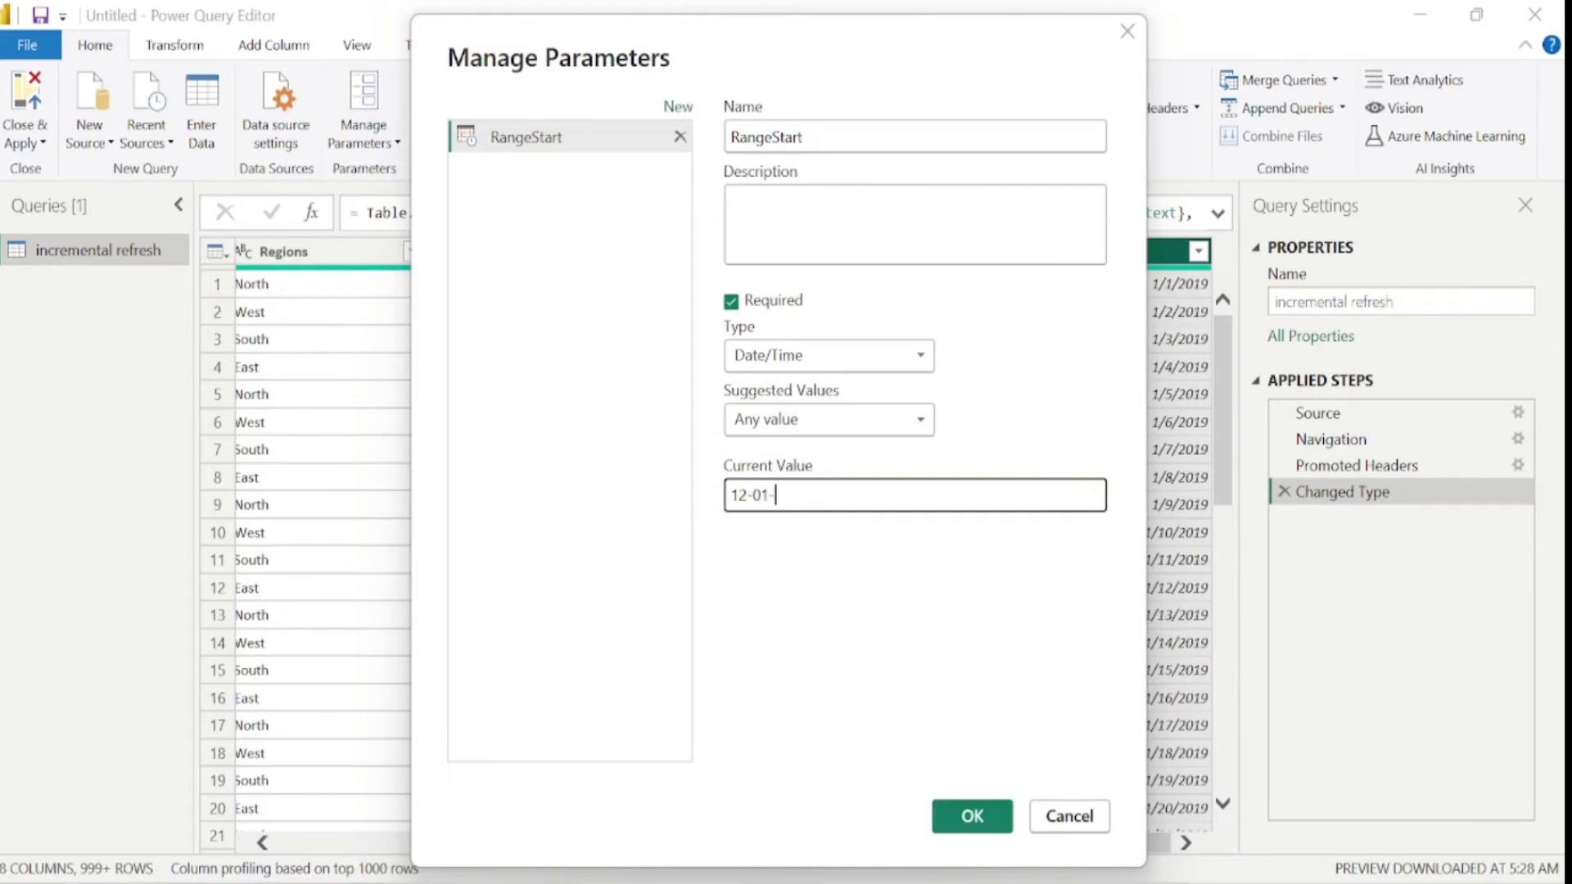
type("2023 00:00")
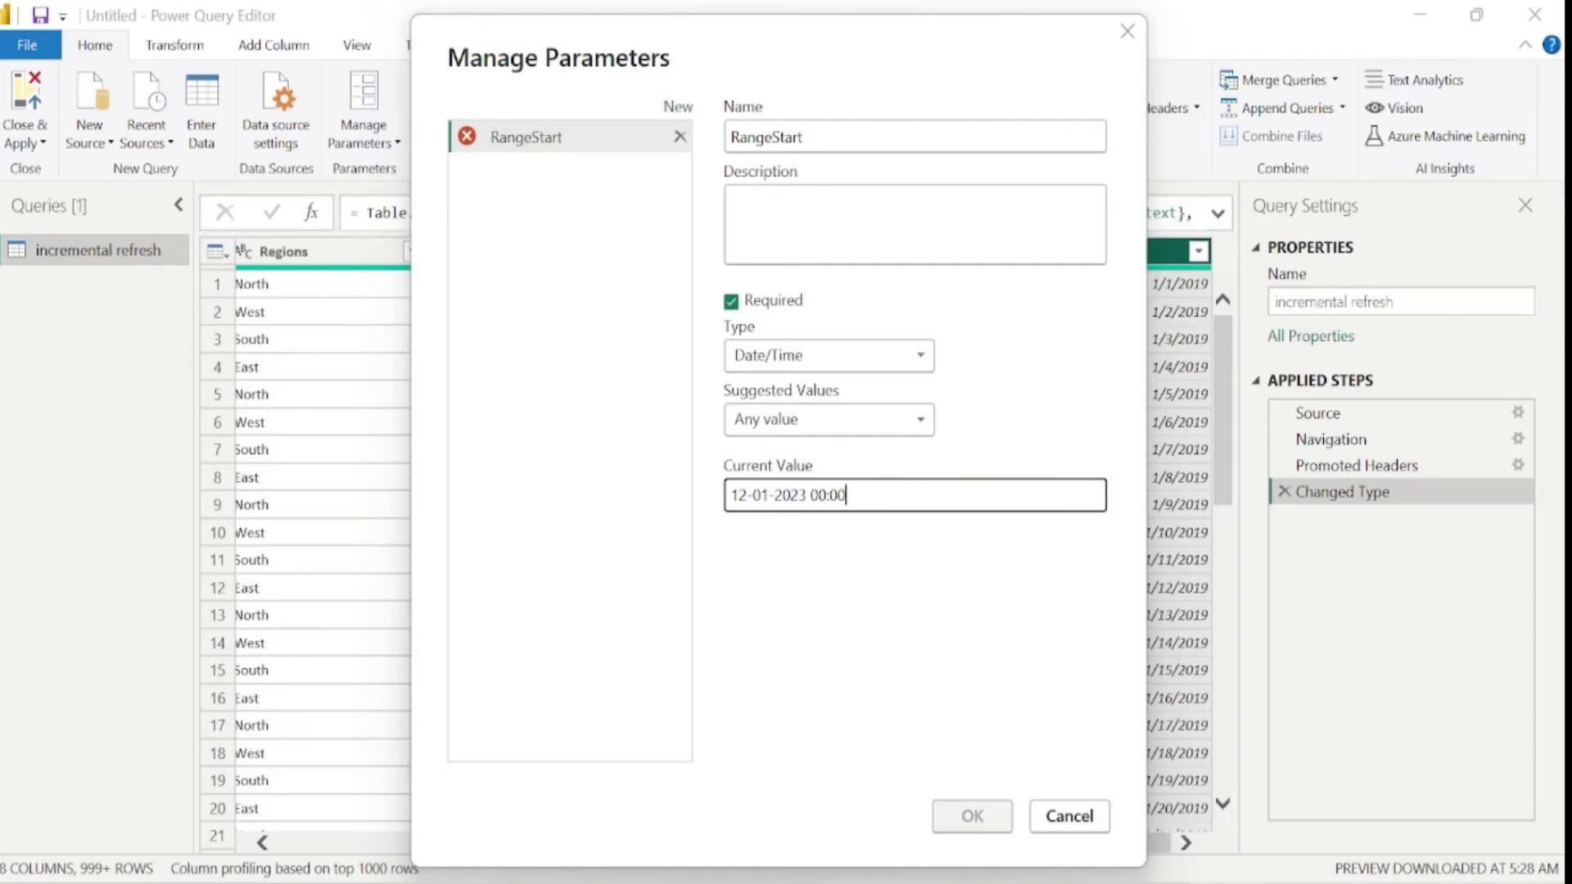
type(":00")
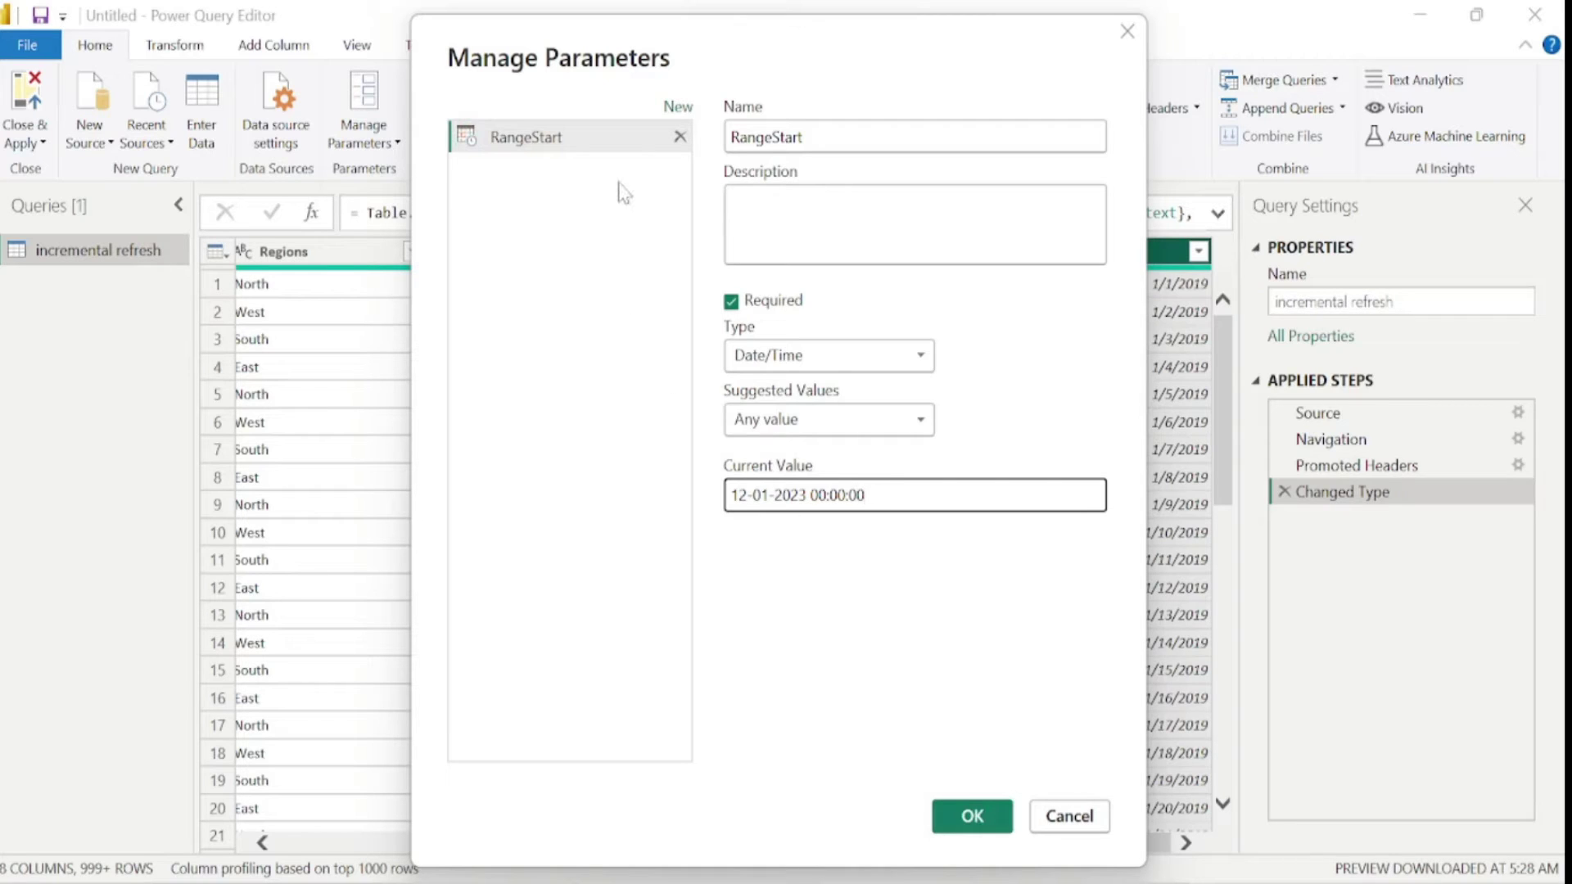
- Add a second parameter named RangeEnd with the Date/Time type
left_click(678, 108)
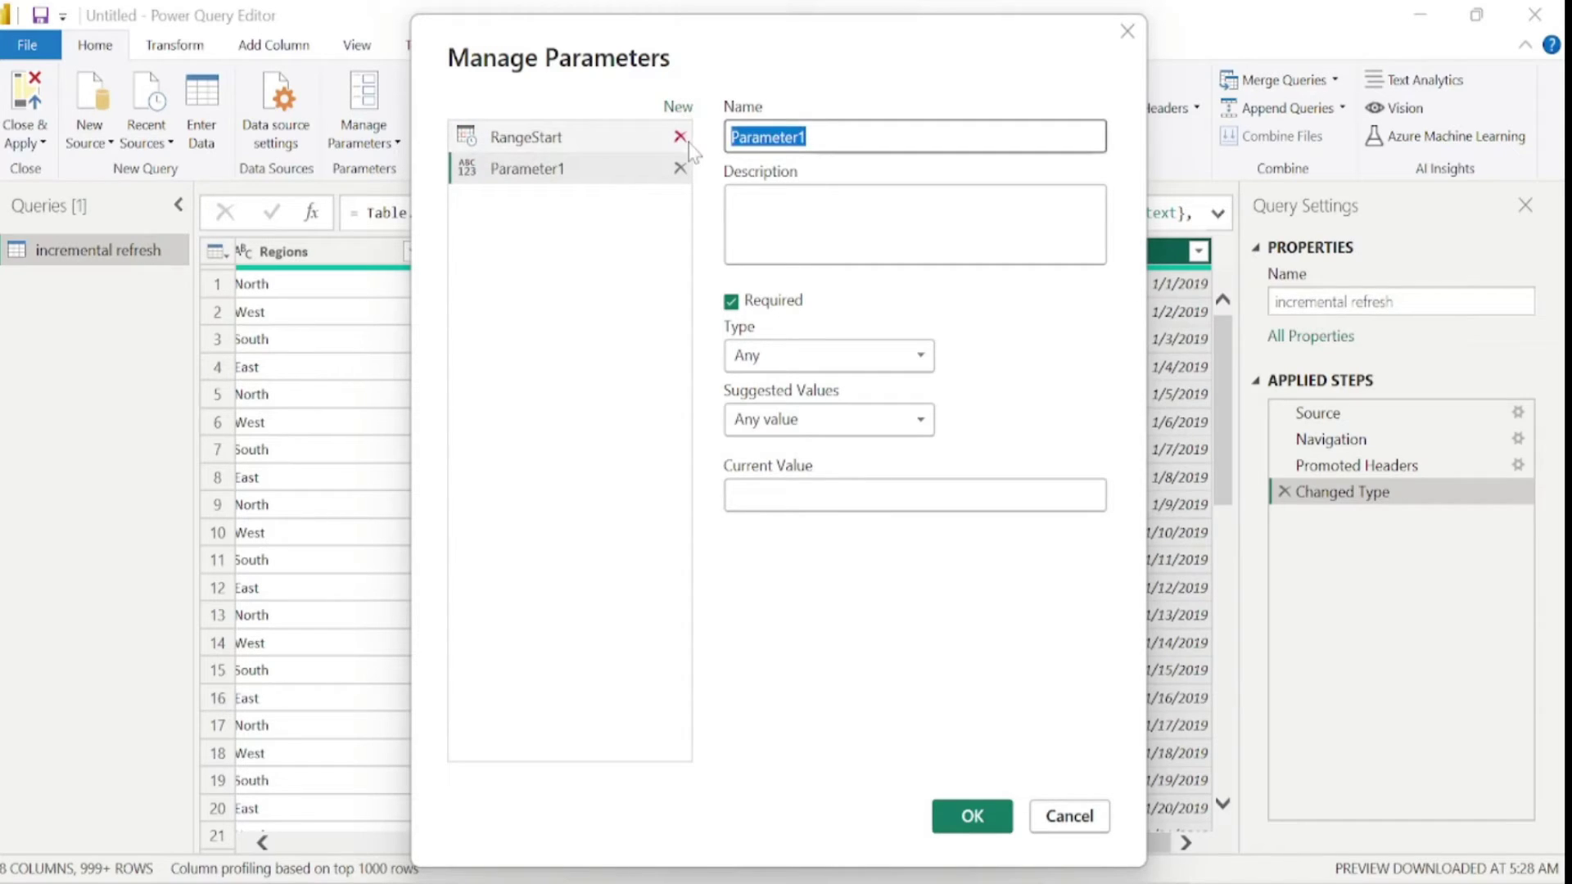
type("Range")
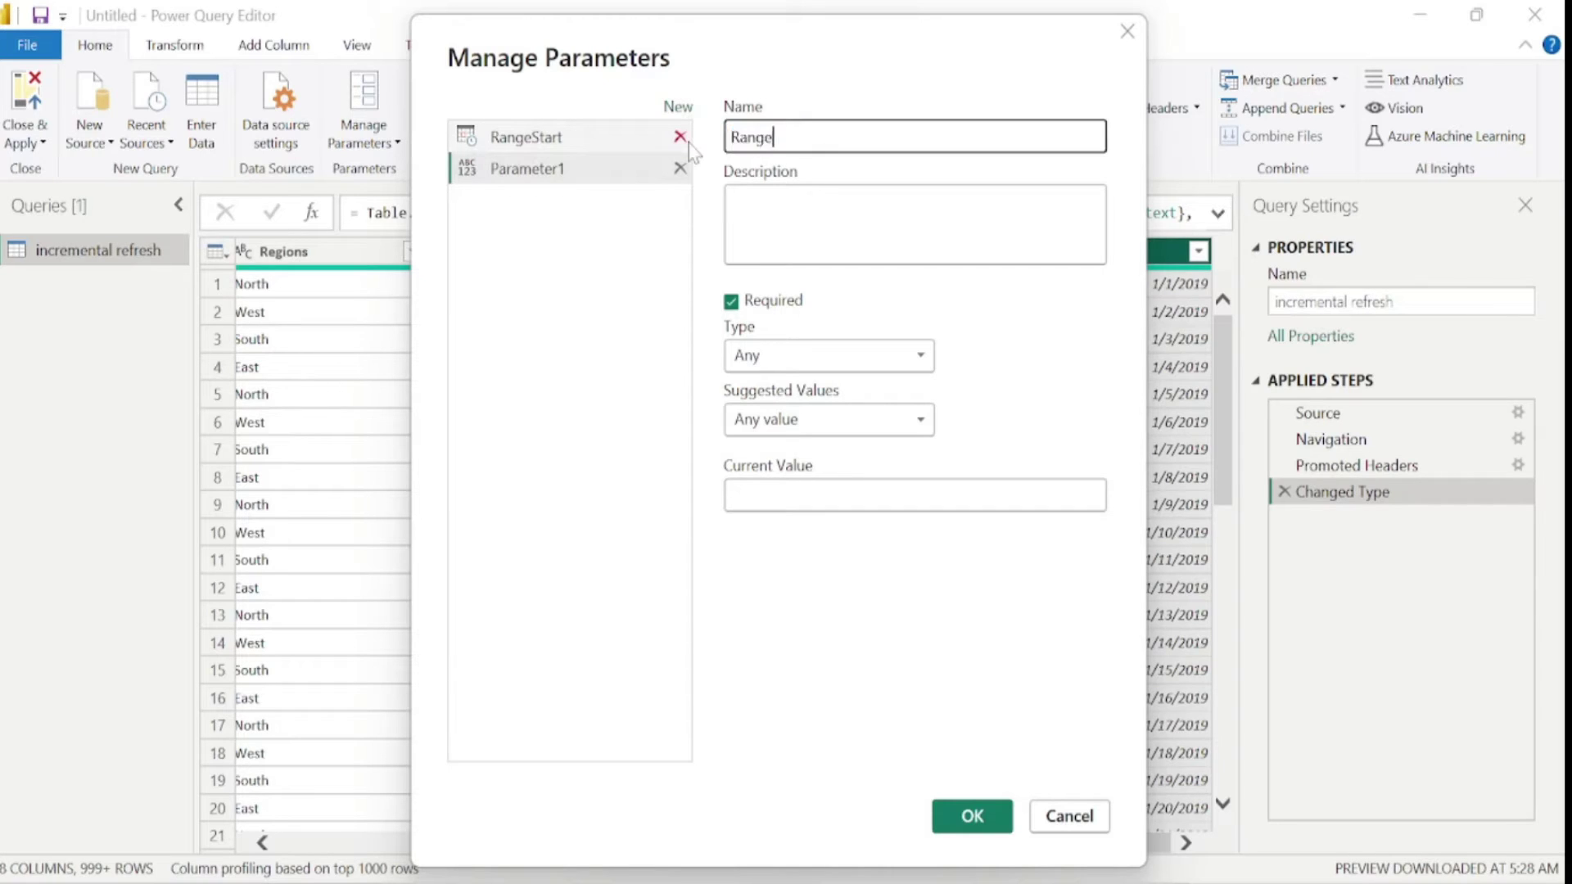
type("End")
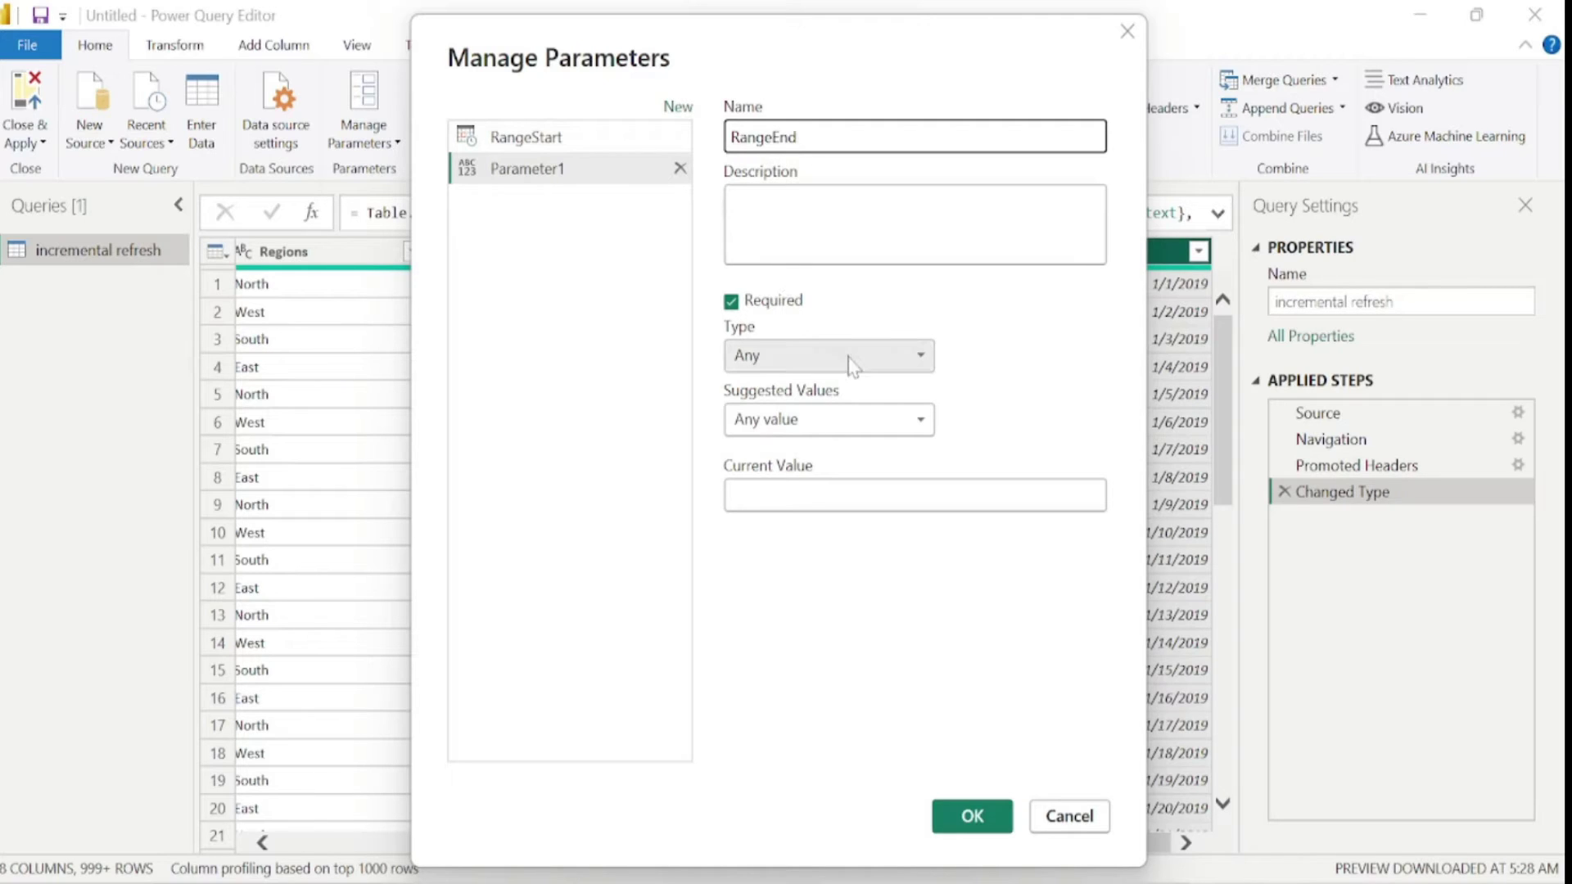
left_click(907, 357)
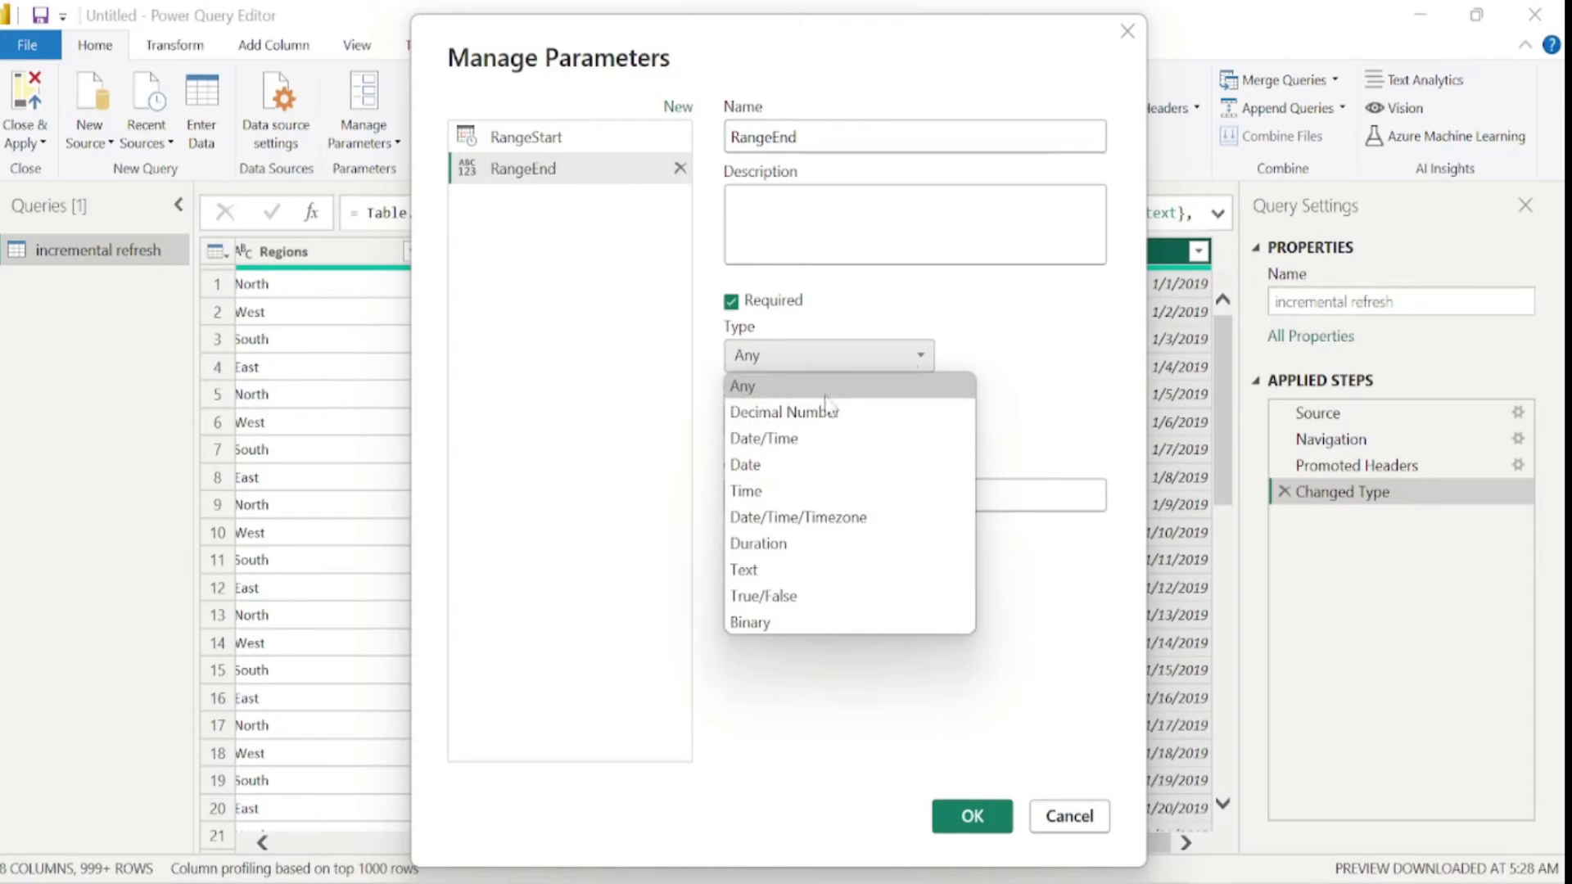
left_click(785, 440)
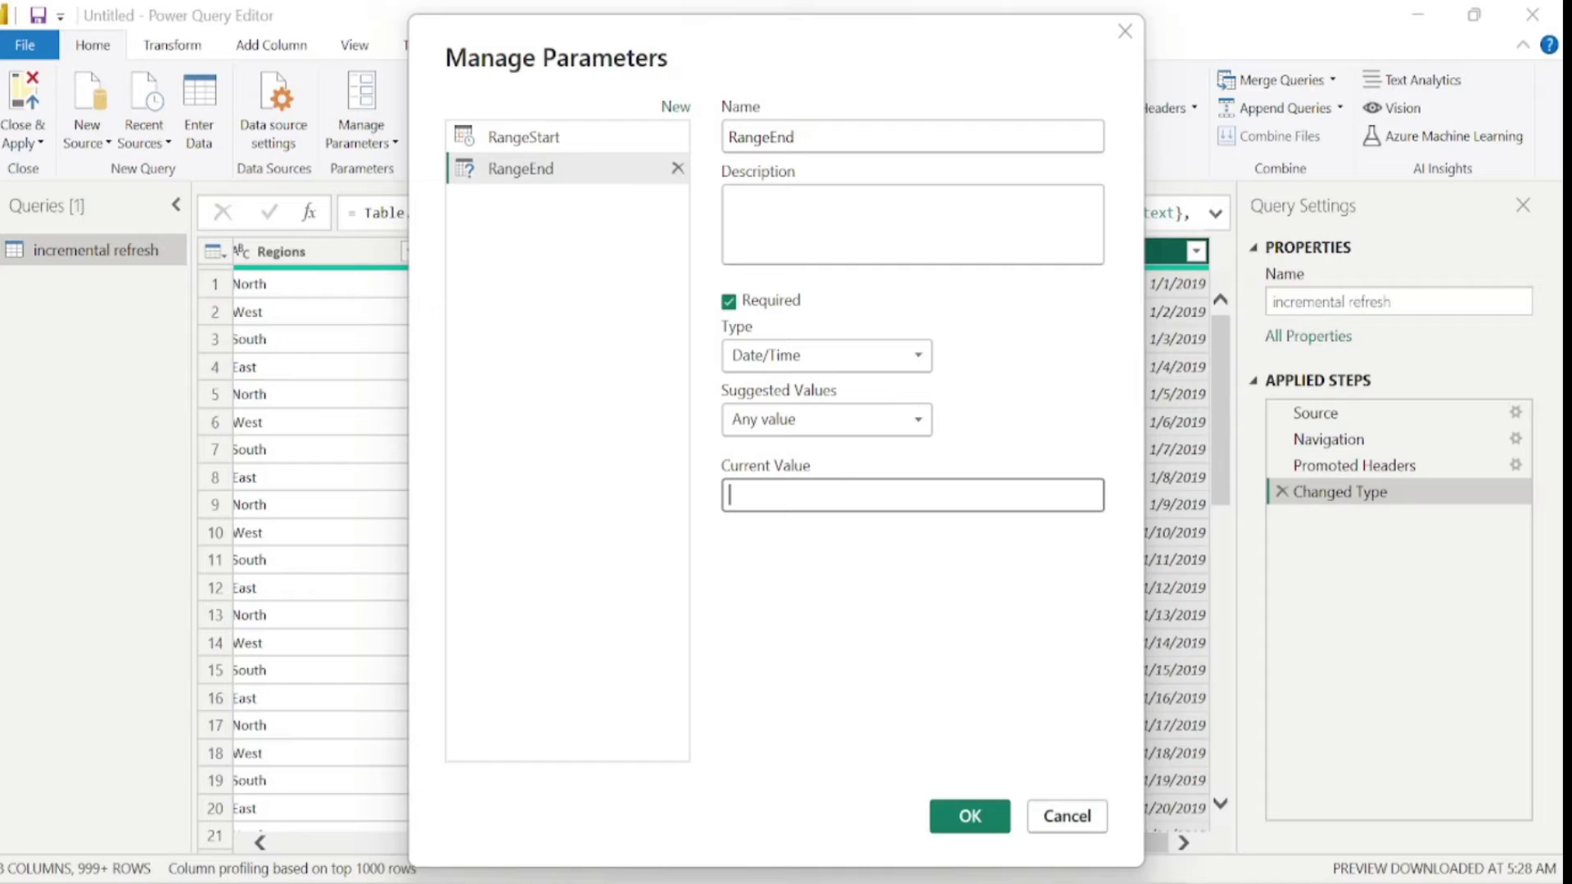
type("12-")
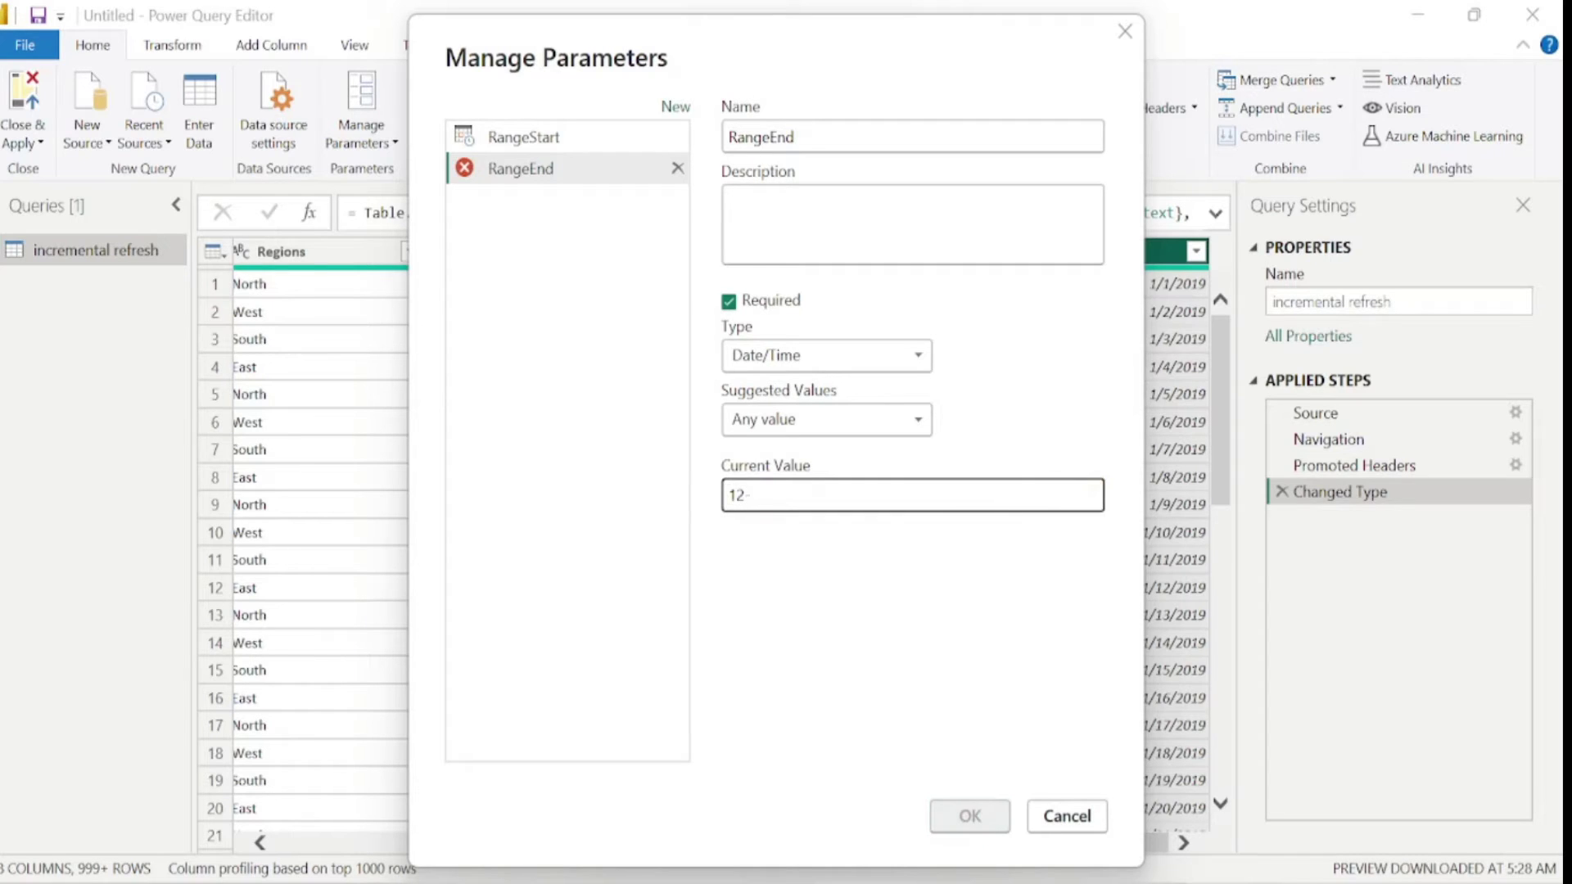
type("31-2023")
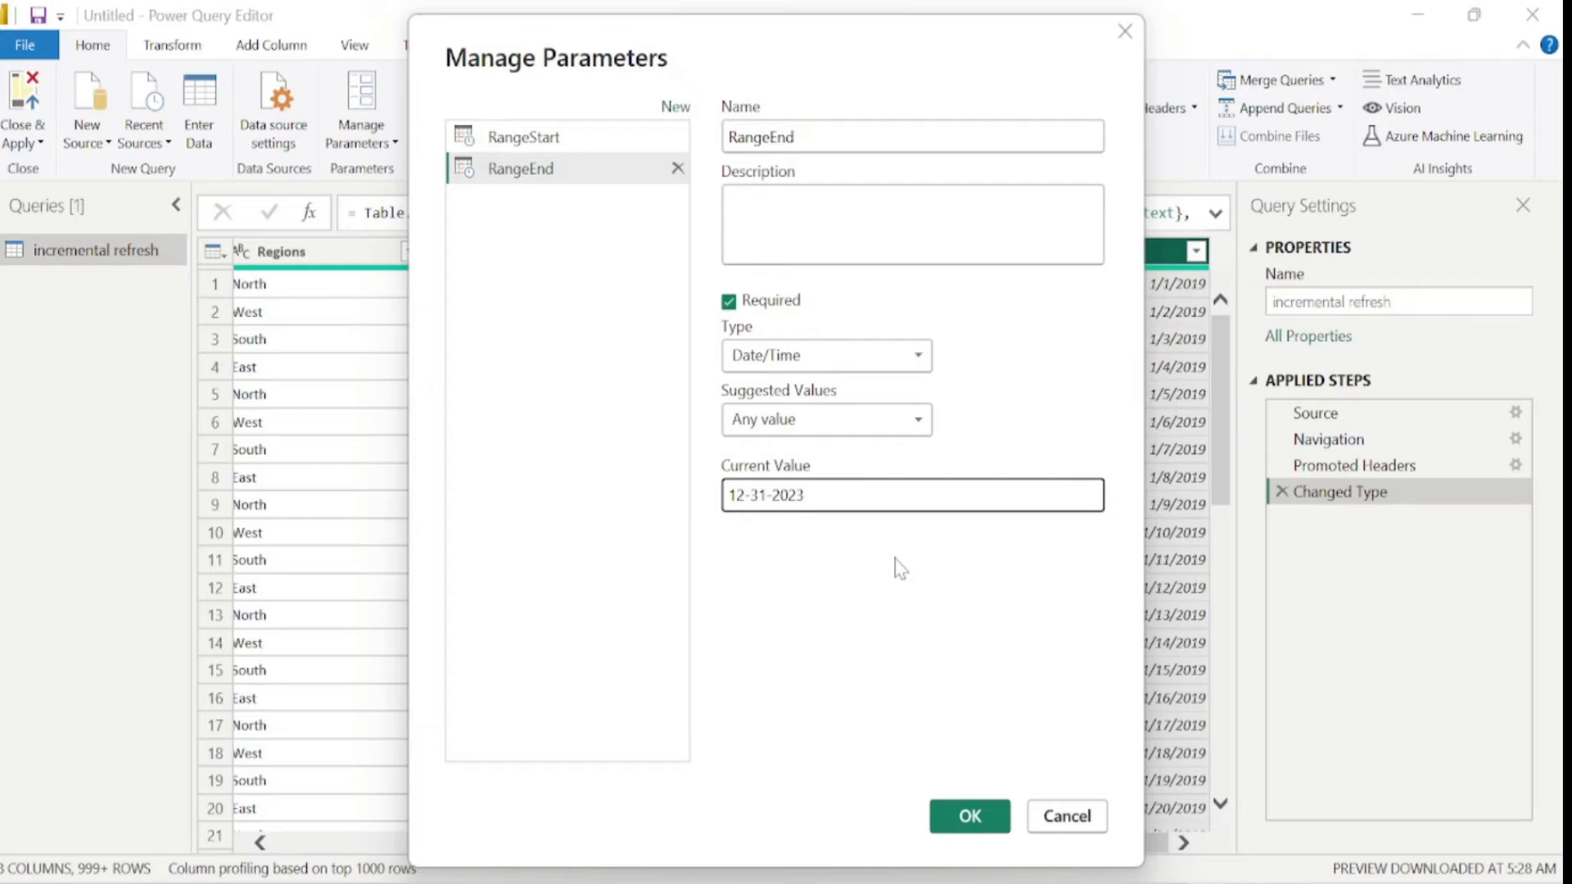
type(" 00:00:00")
left_click(971, 823)
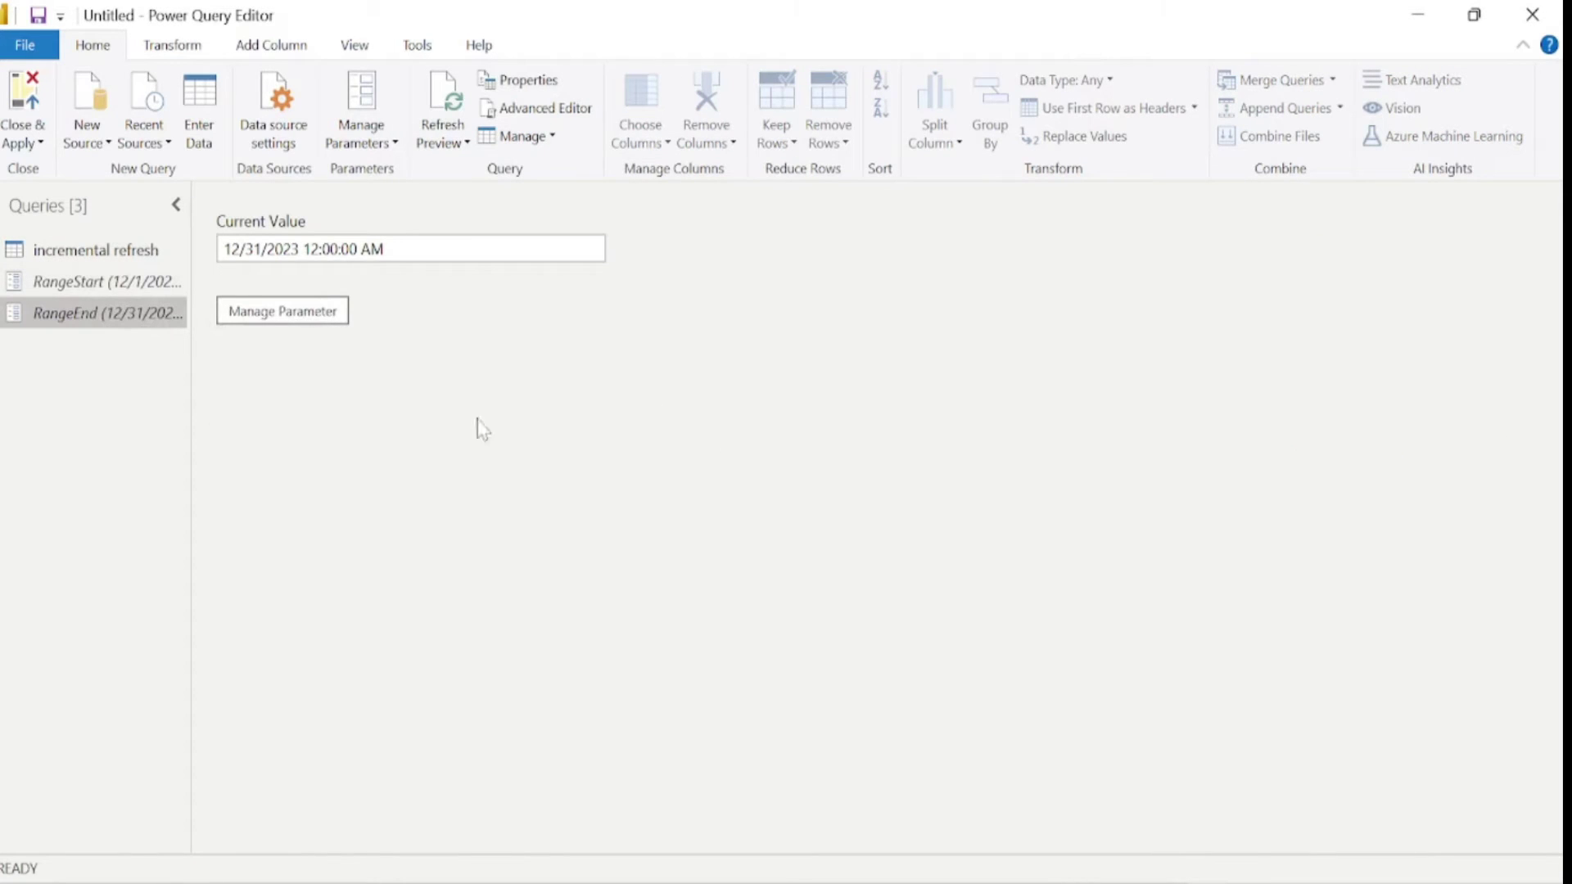
left_click(108, 286)
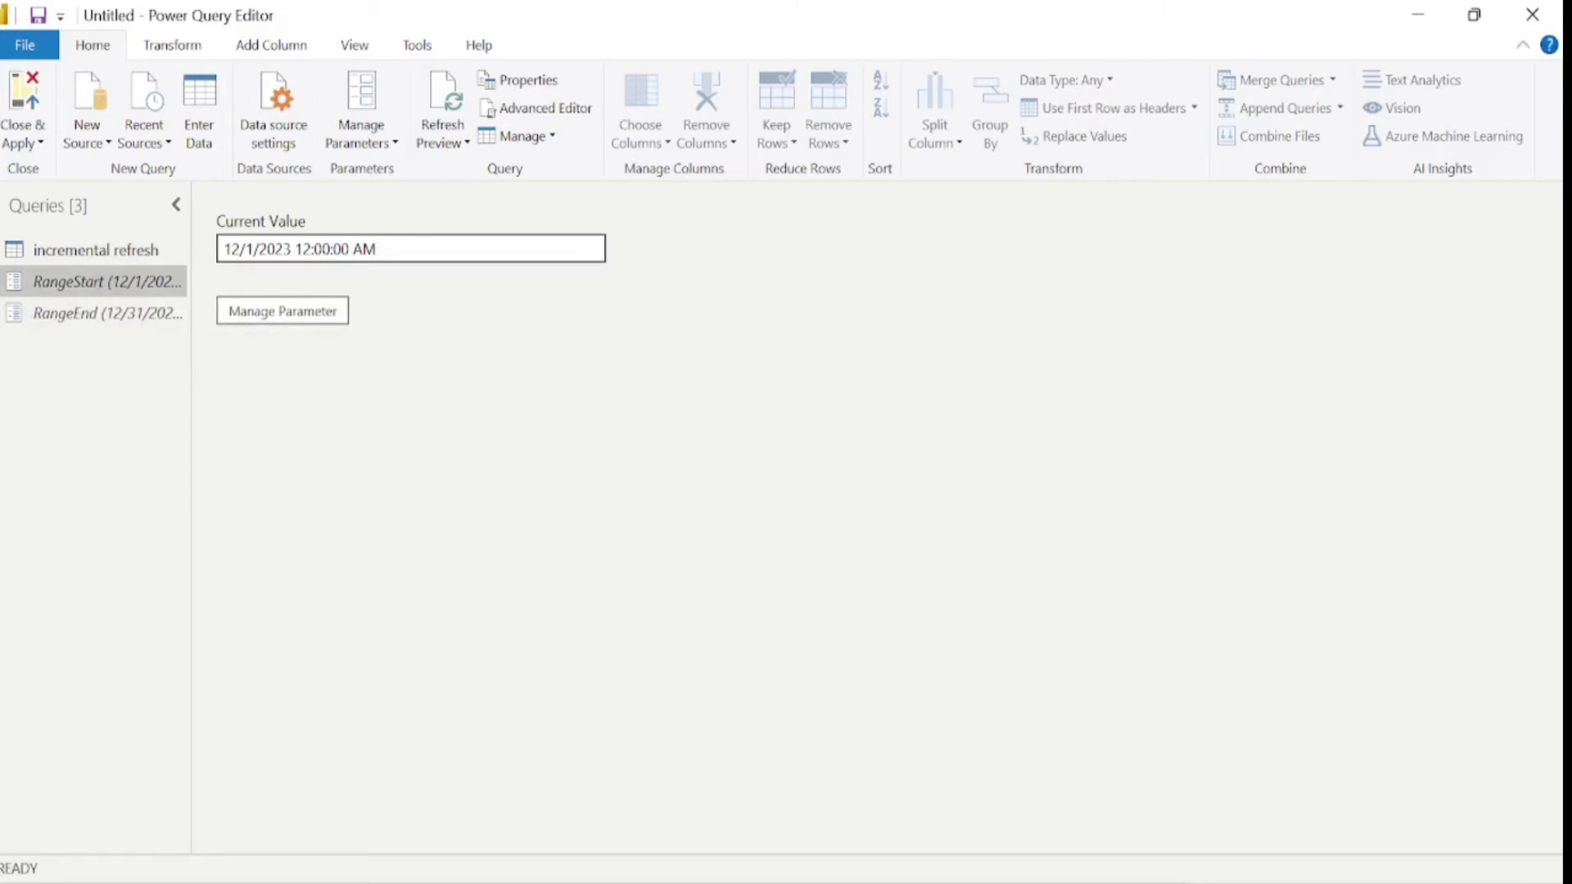
left_click(127, 322)
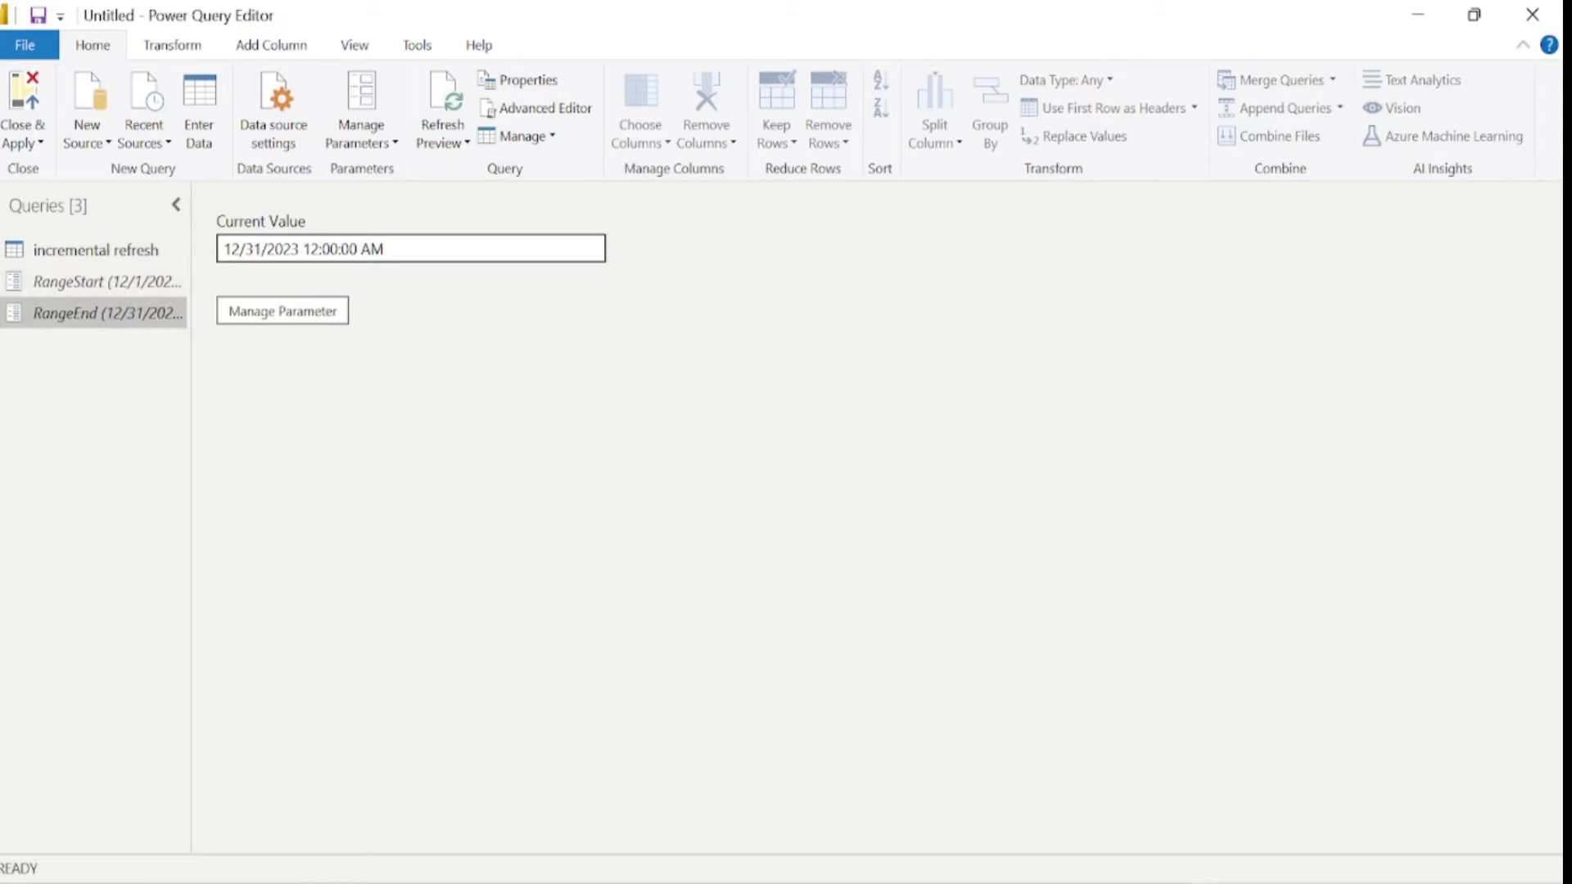
- Change the incremental refresh query's Date column to the Date/Time type, replacing the existing type conversion
left_click(96, 250)
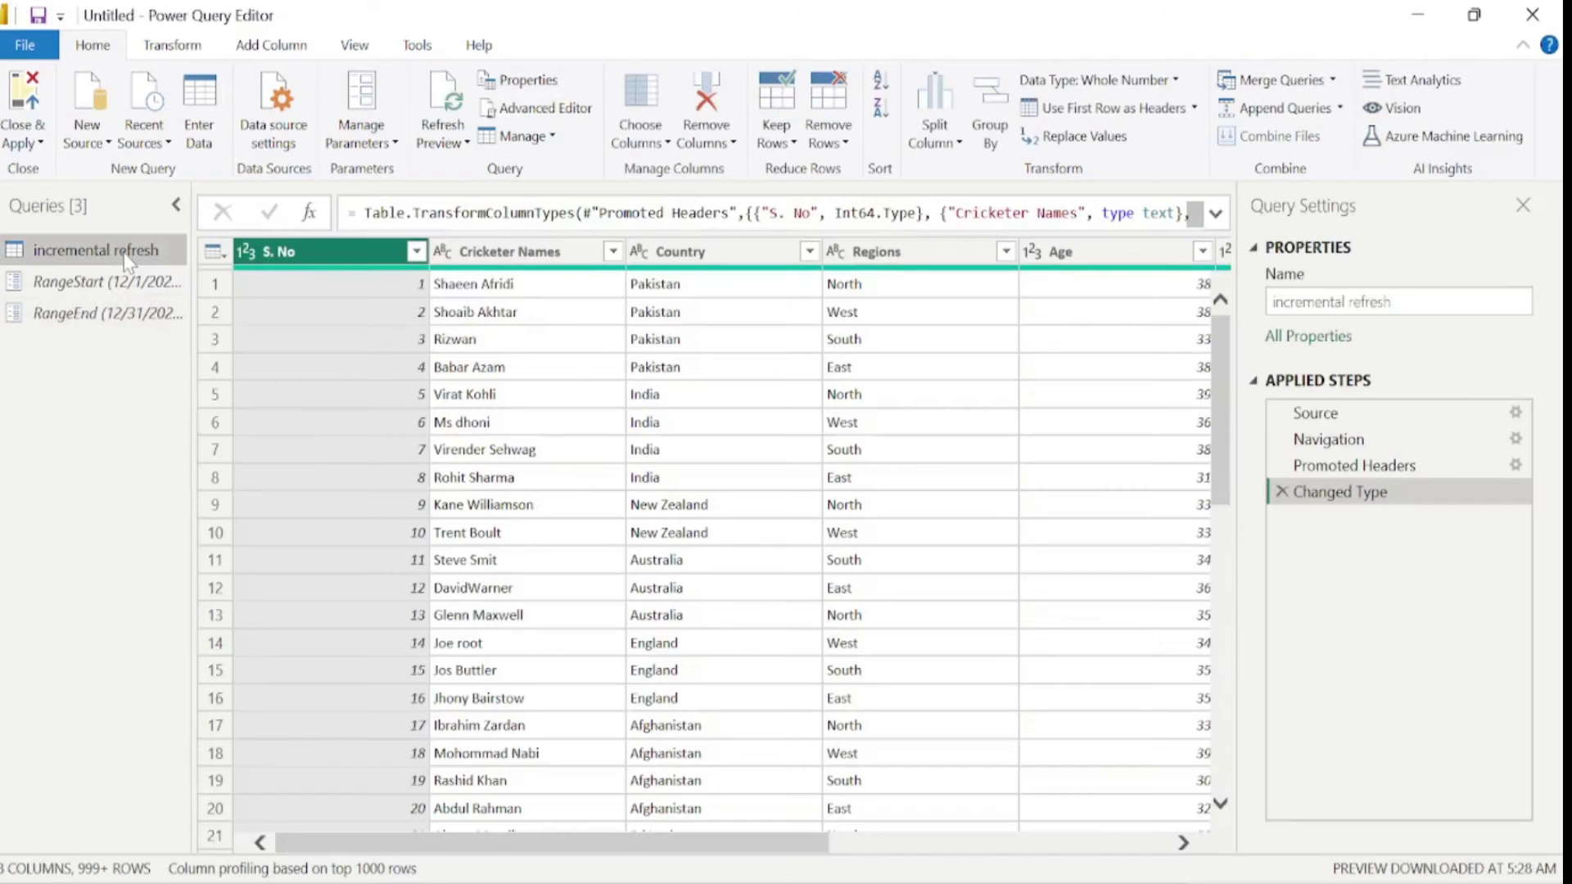
left_click_drag(450, 852, 788, 851)
left_click(1052, 258)
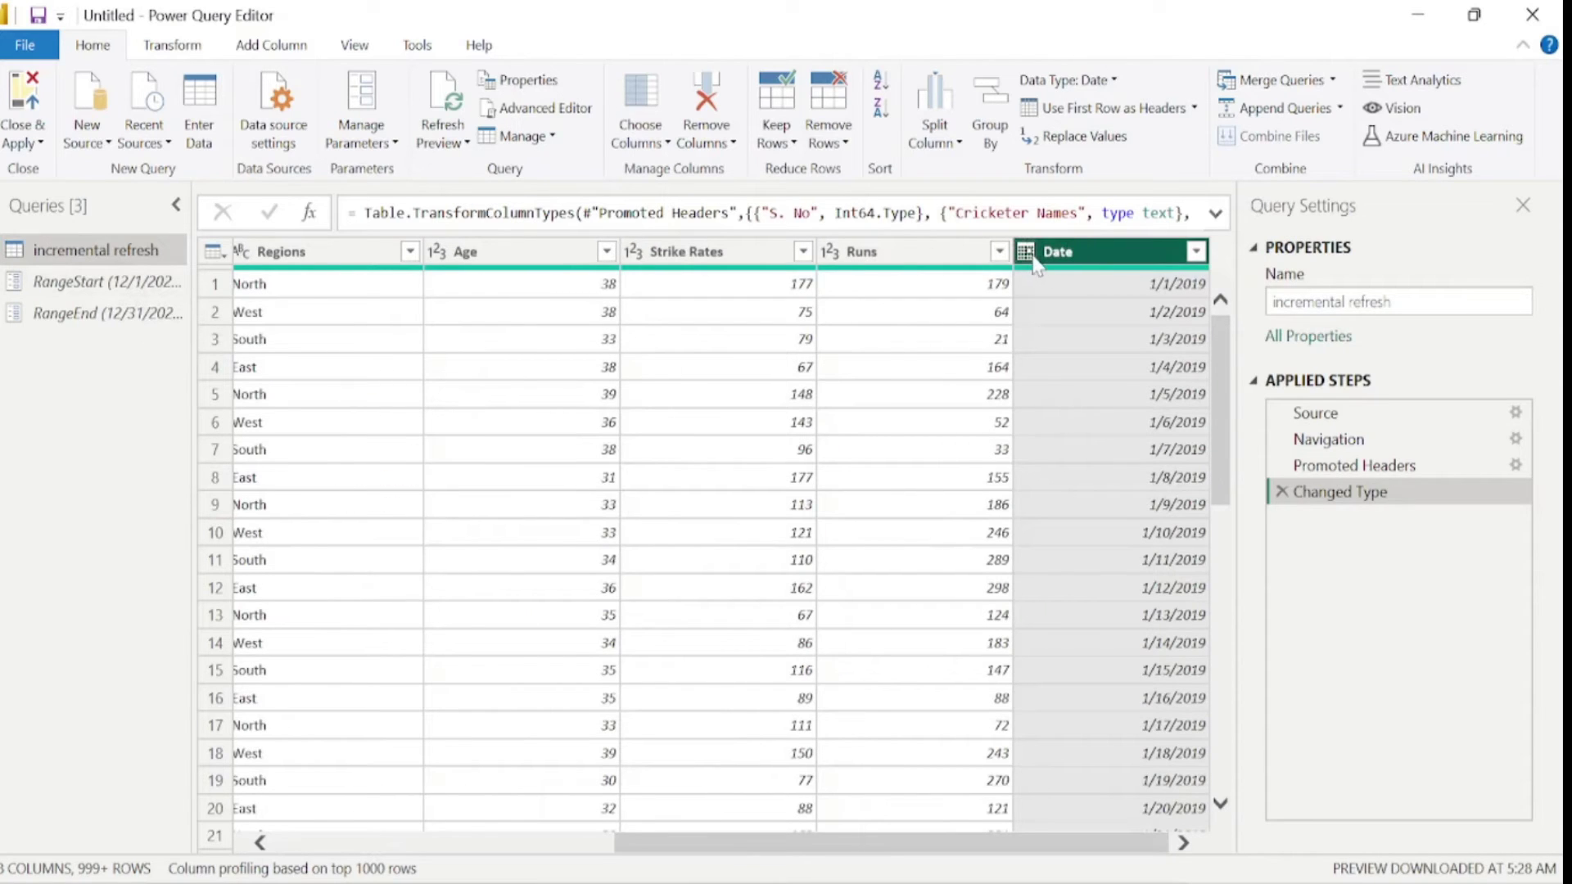
left_click(1027, 253)
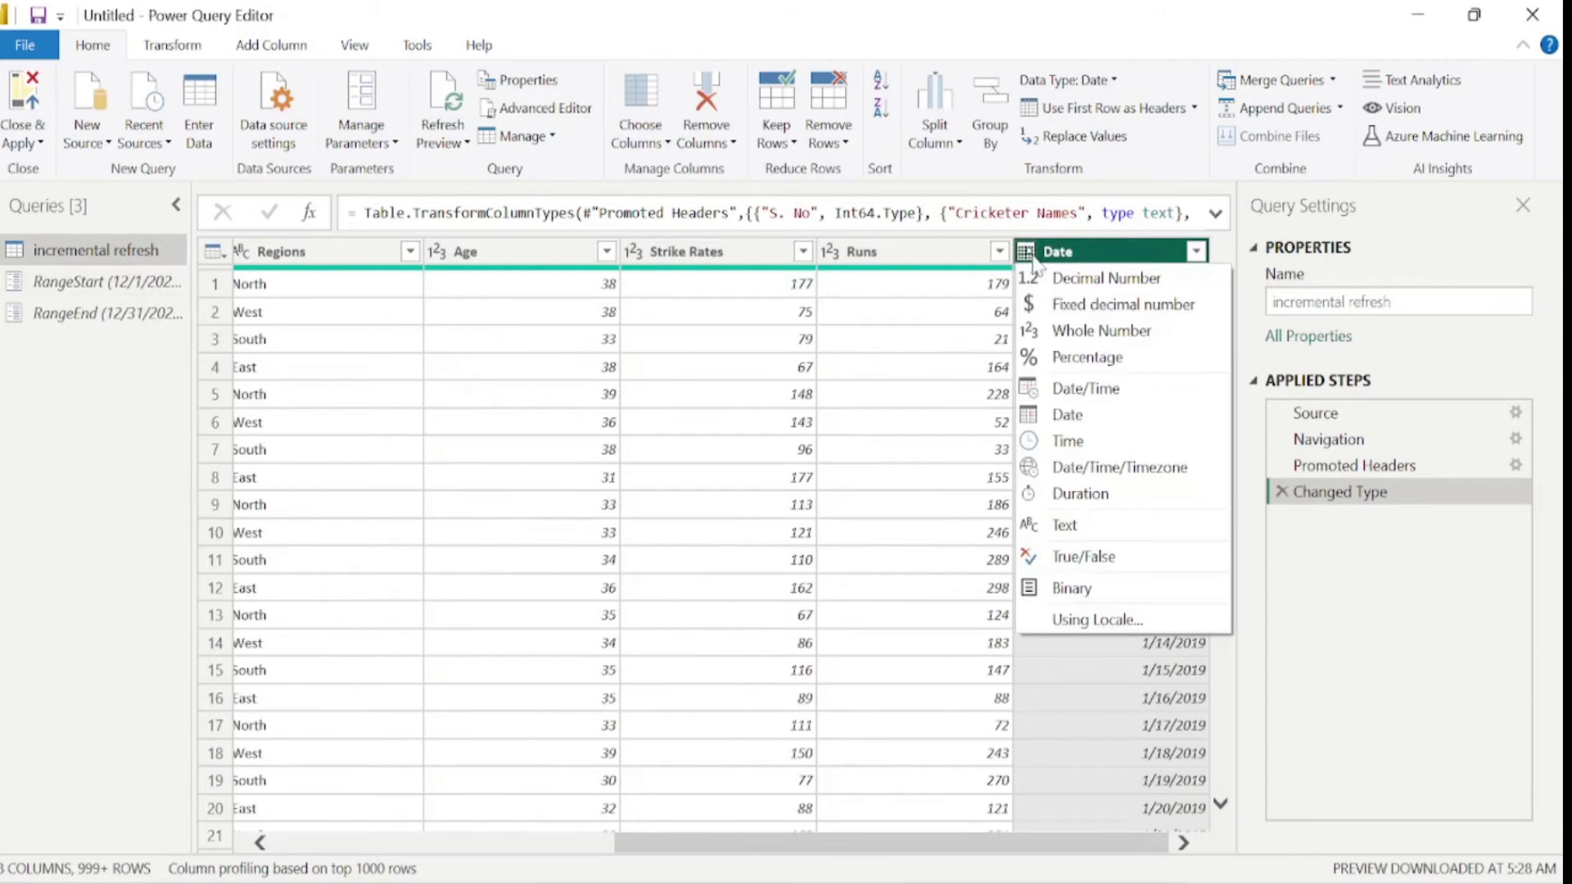
left_click(1096, 396)
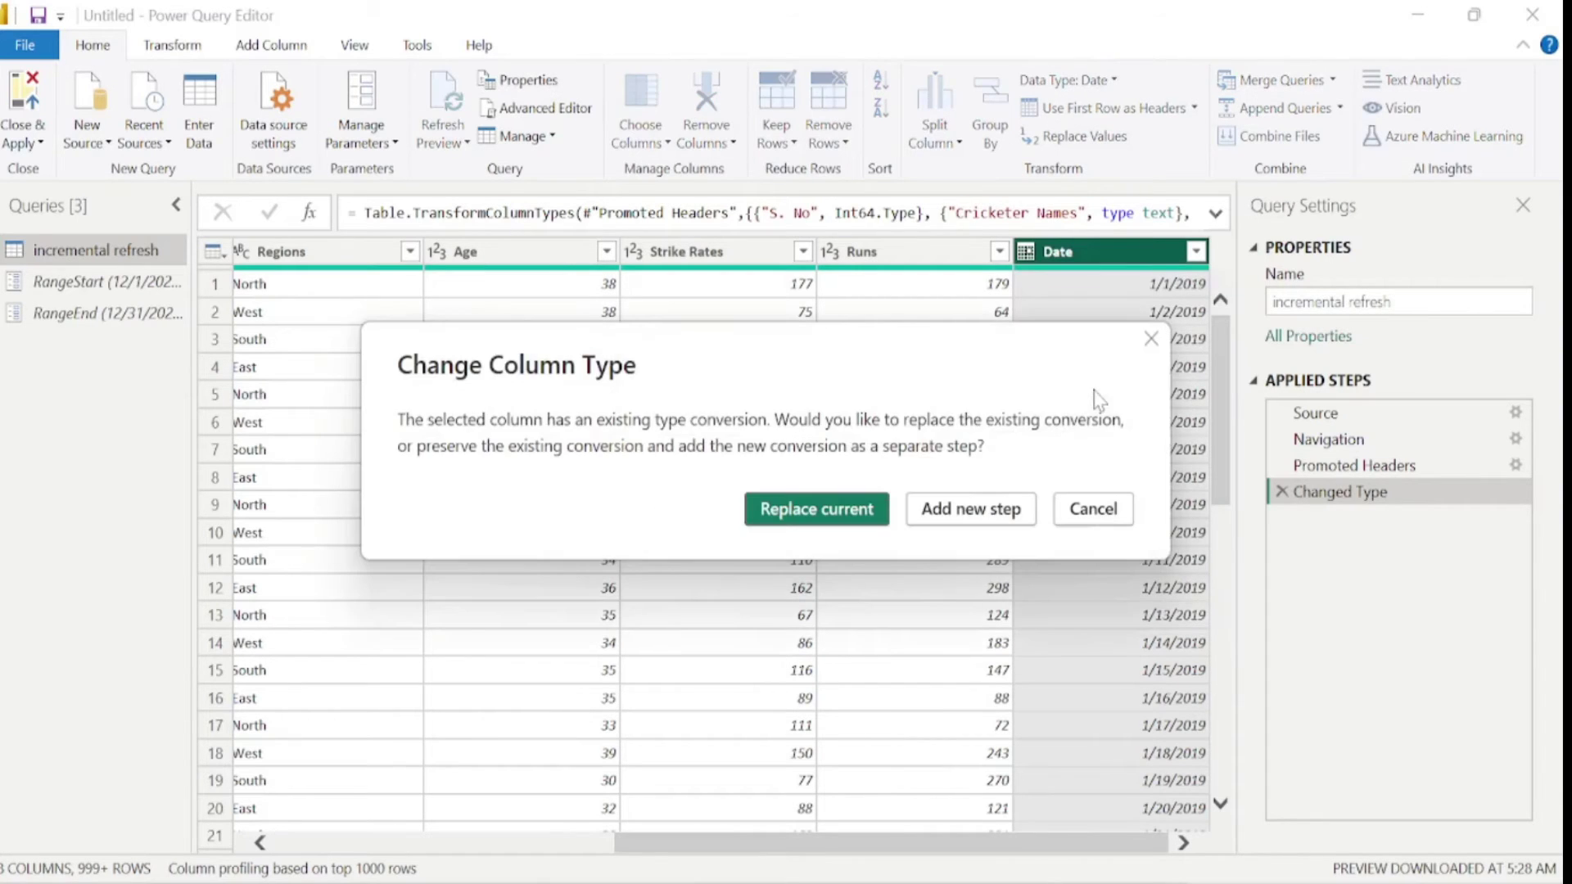
left_click(819, 509)
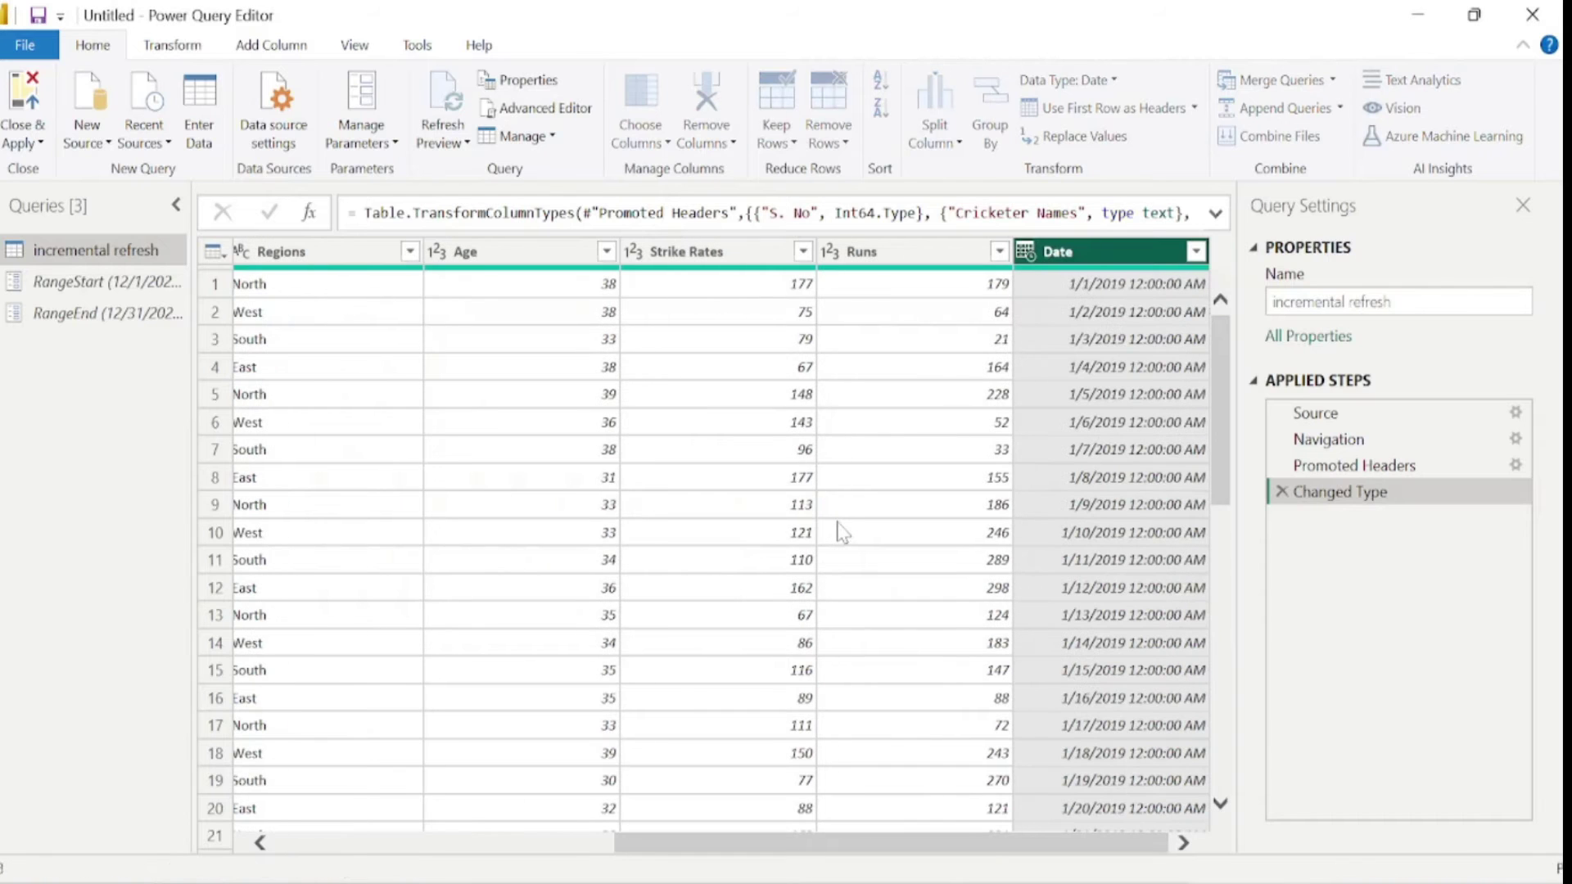
- Start a custom filter on the Date column with the first condition "is after or equal to" the RangeStart parameter
left_click(1196, 253)
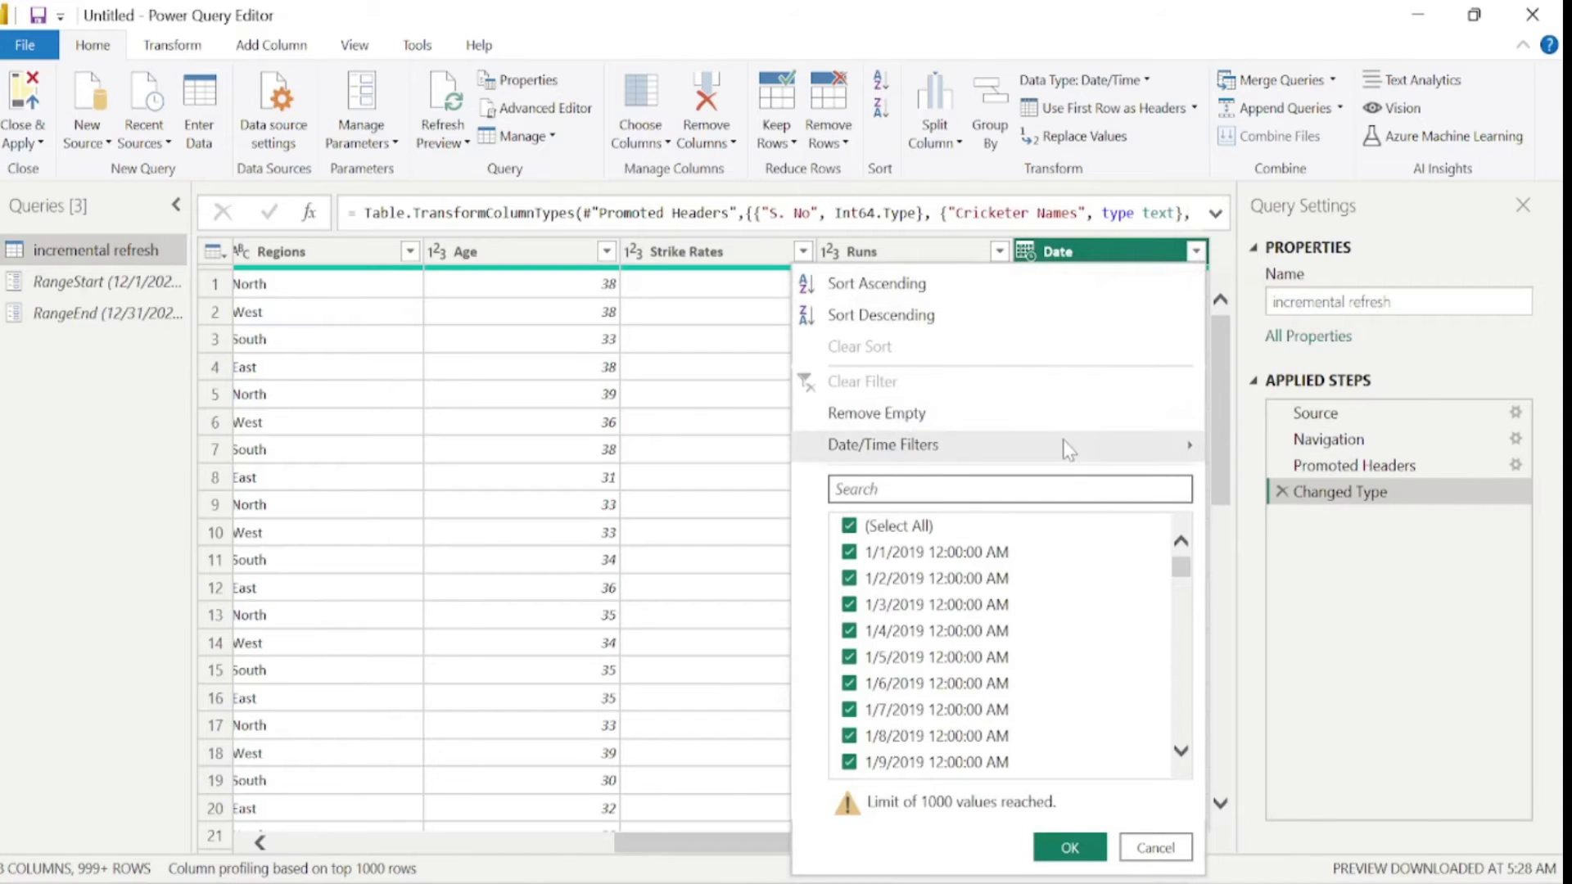
mouse_move(1071, 451)
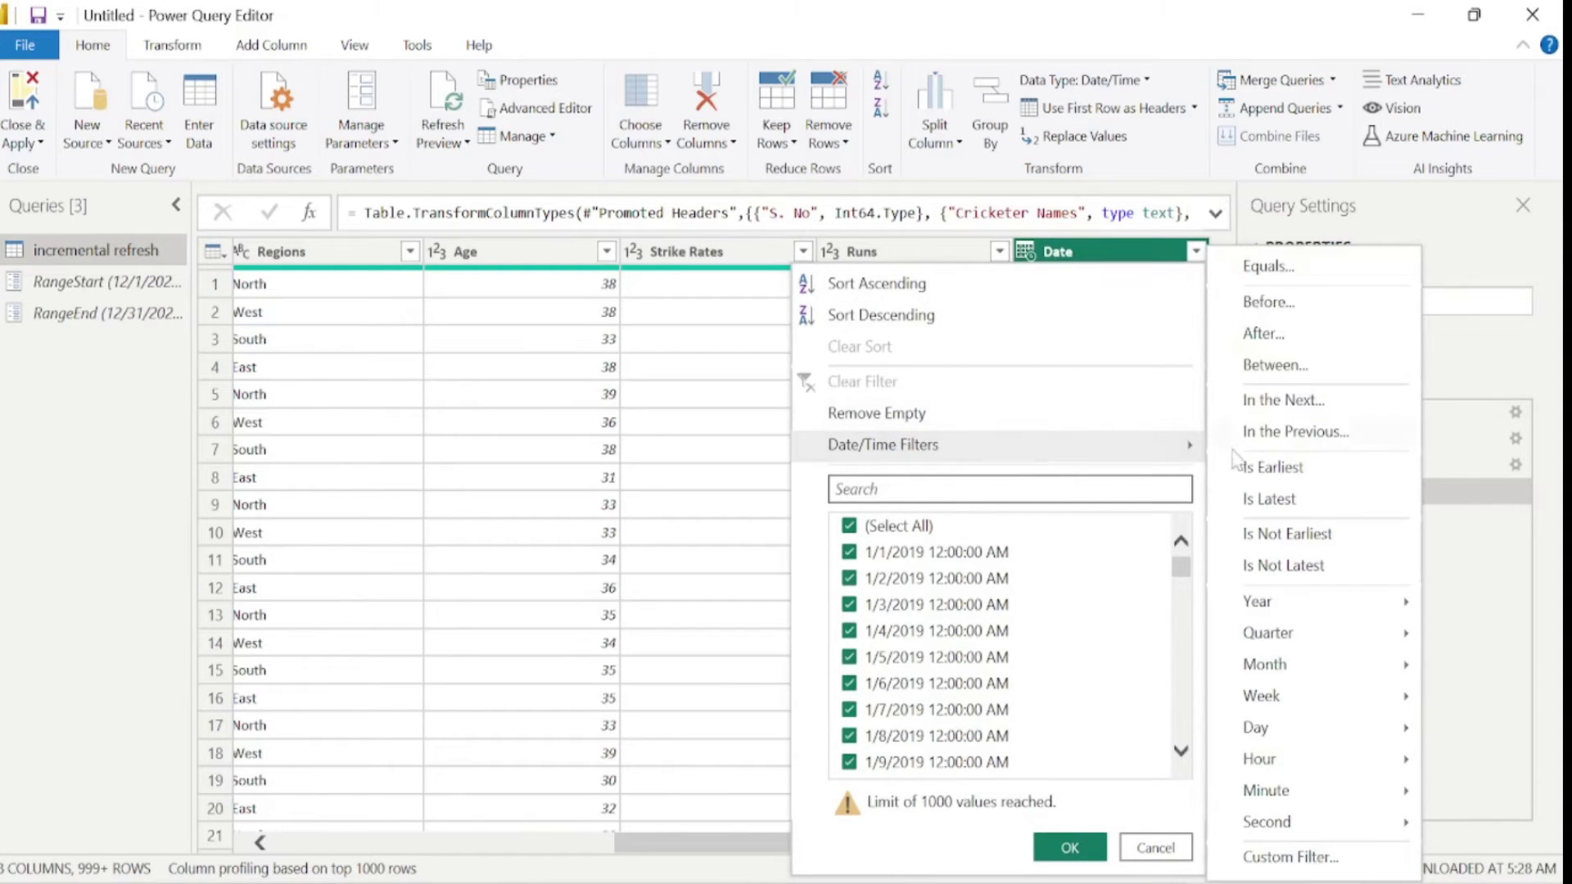
left_click(1306, 855)
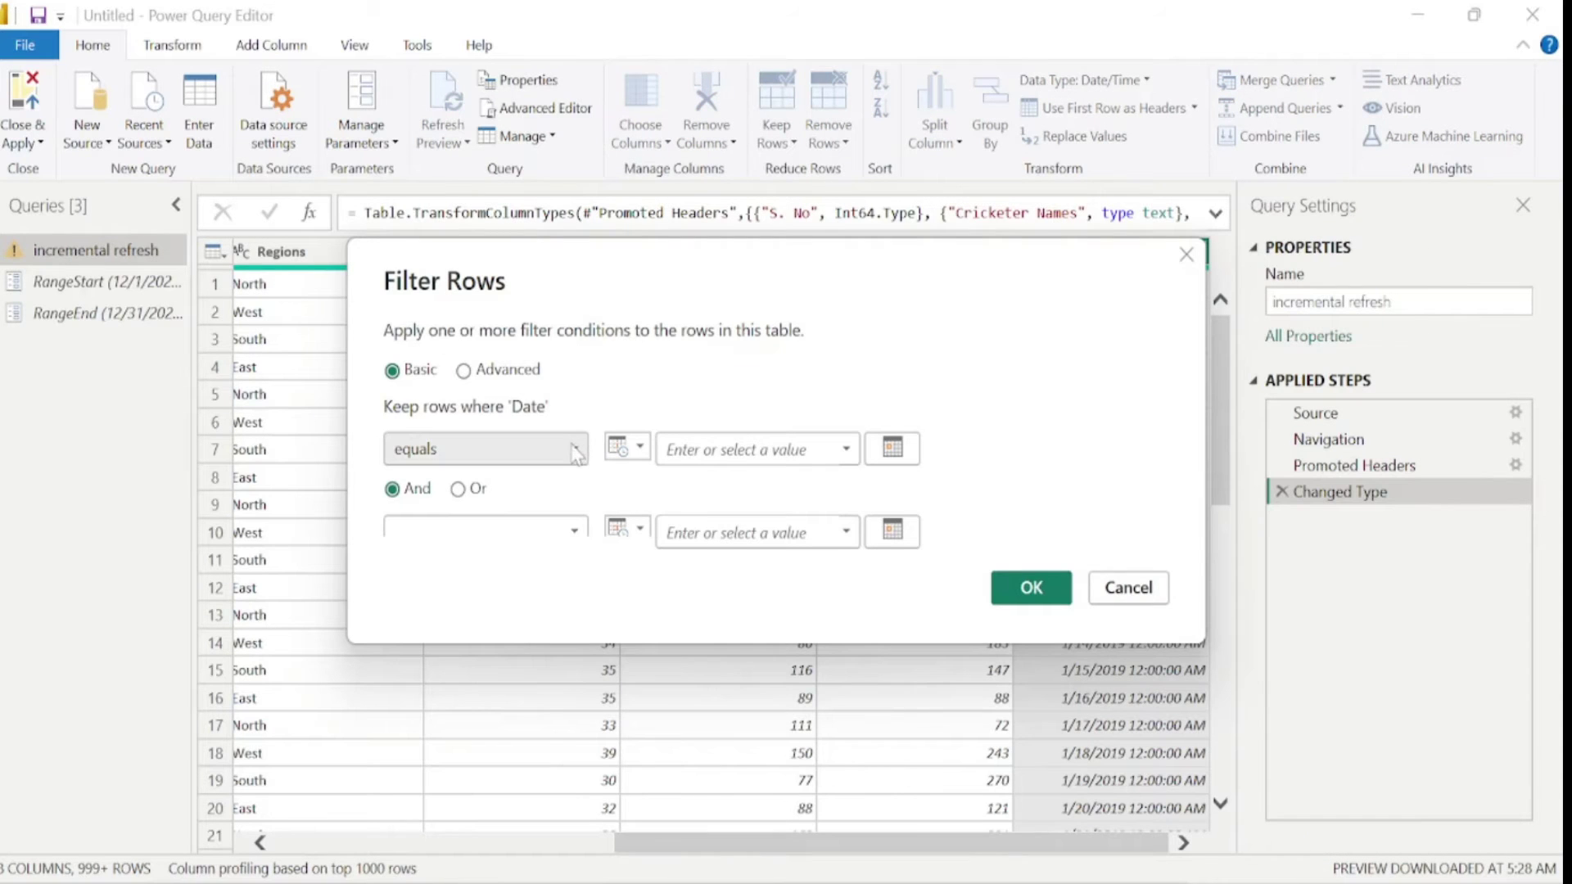
left_click(573, 449)
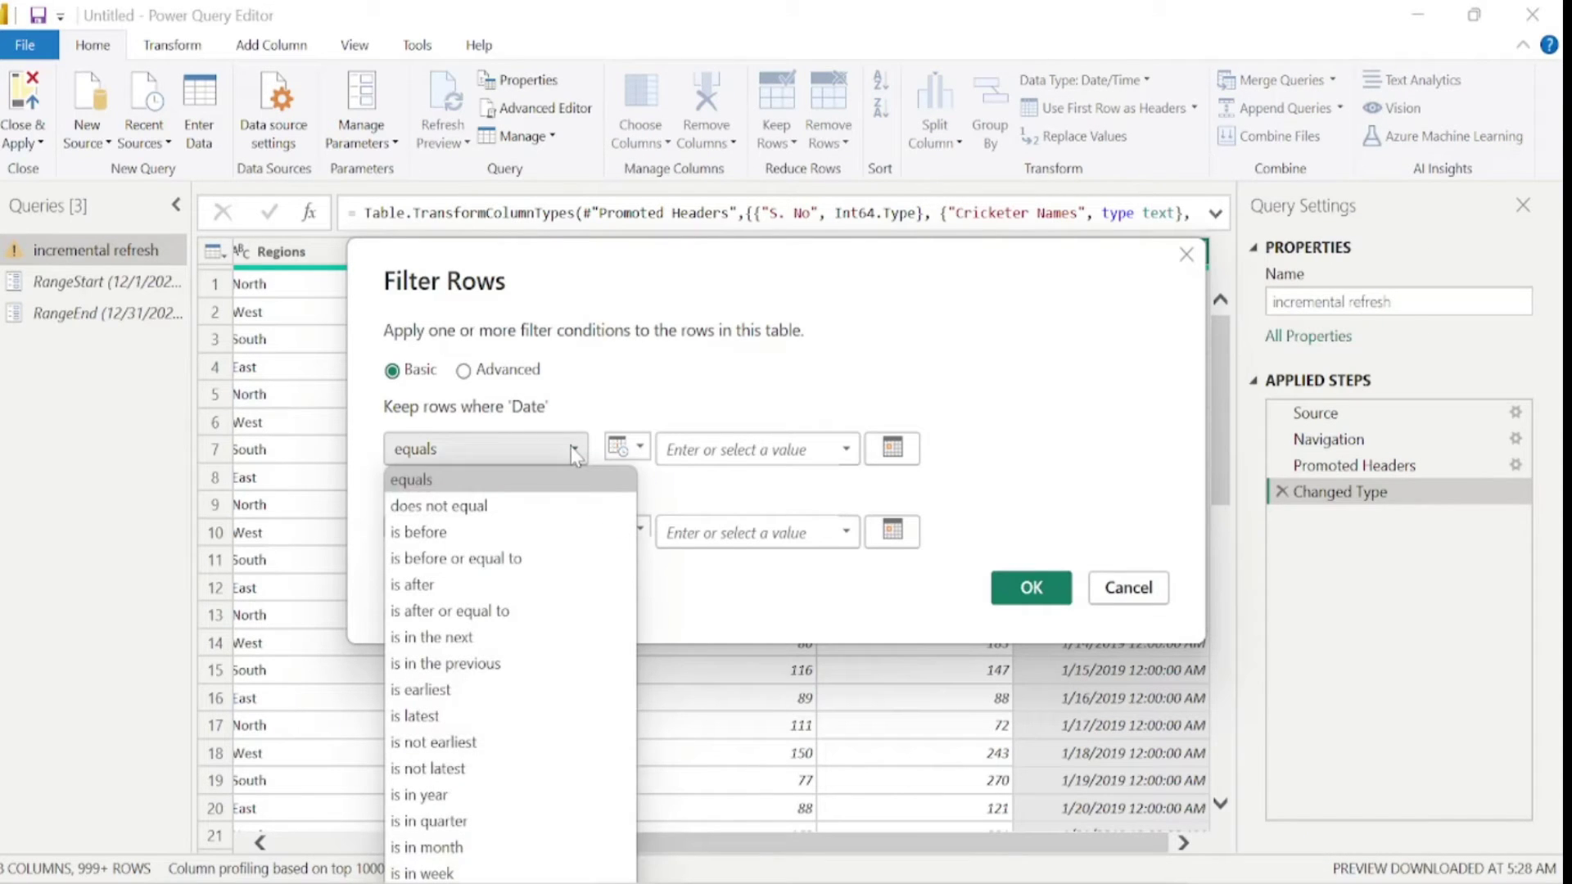
left_click(466, 620)
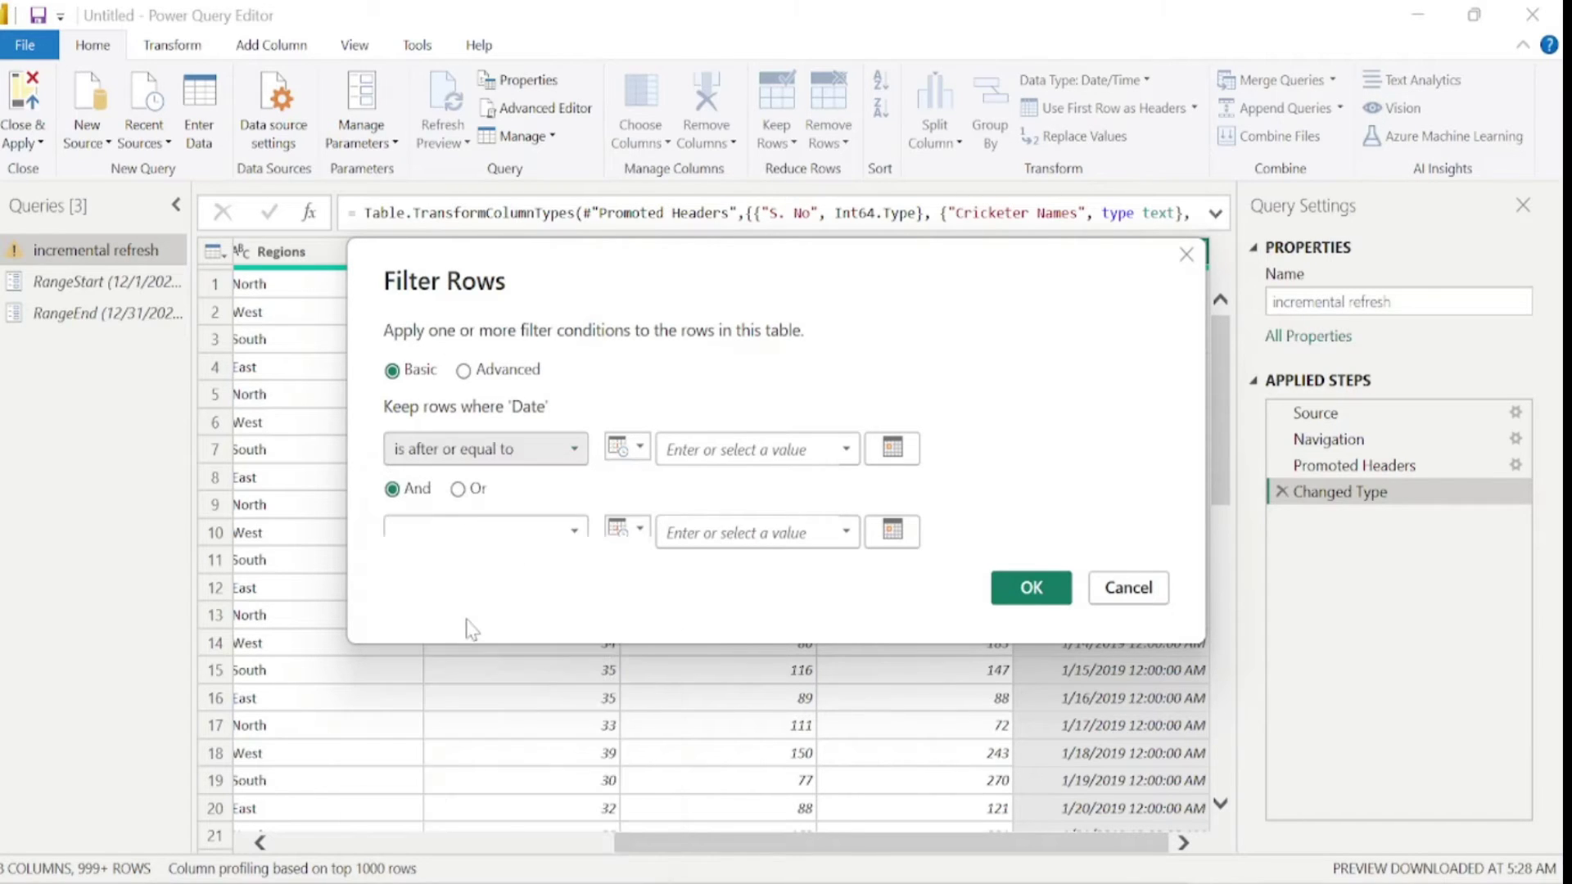
left_click(642, 450)
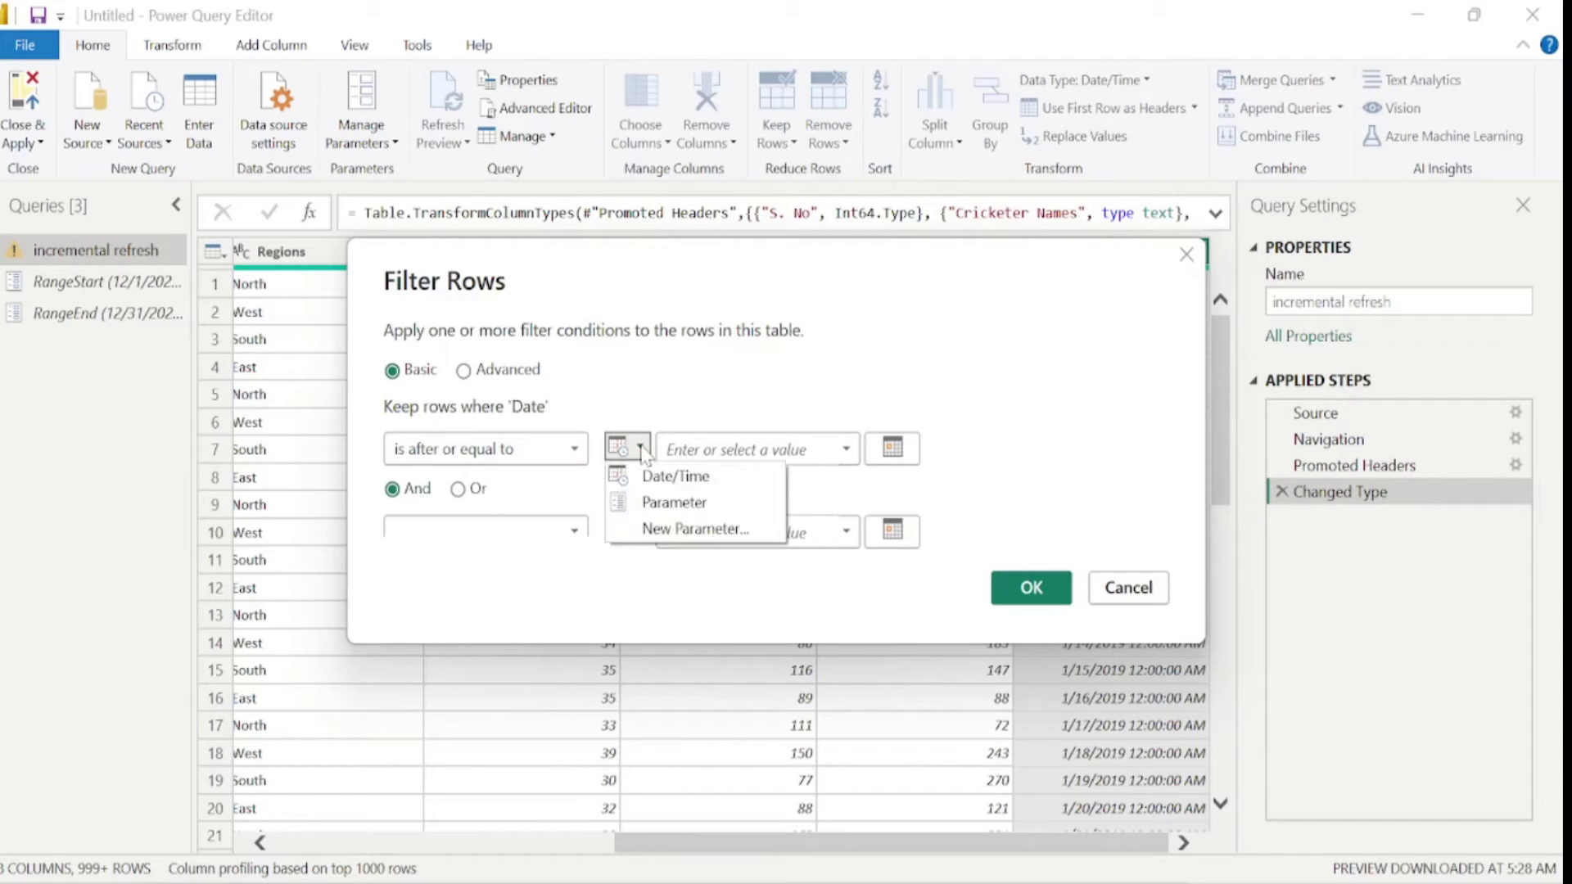
left_click(660, 502)
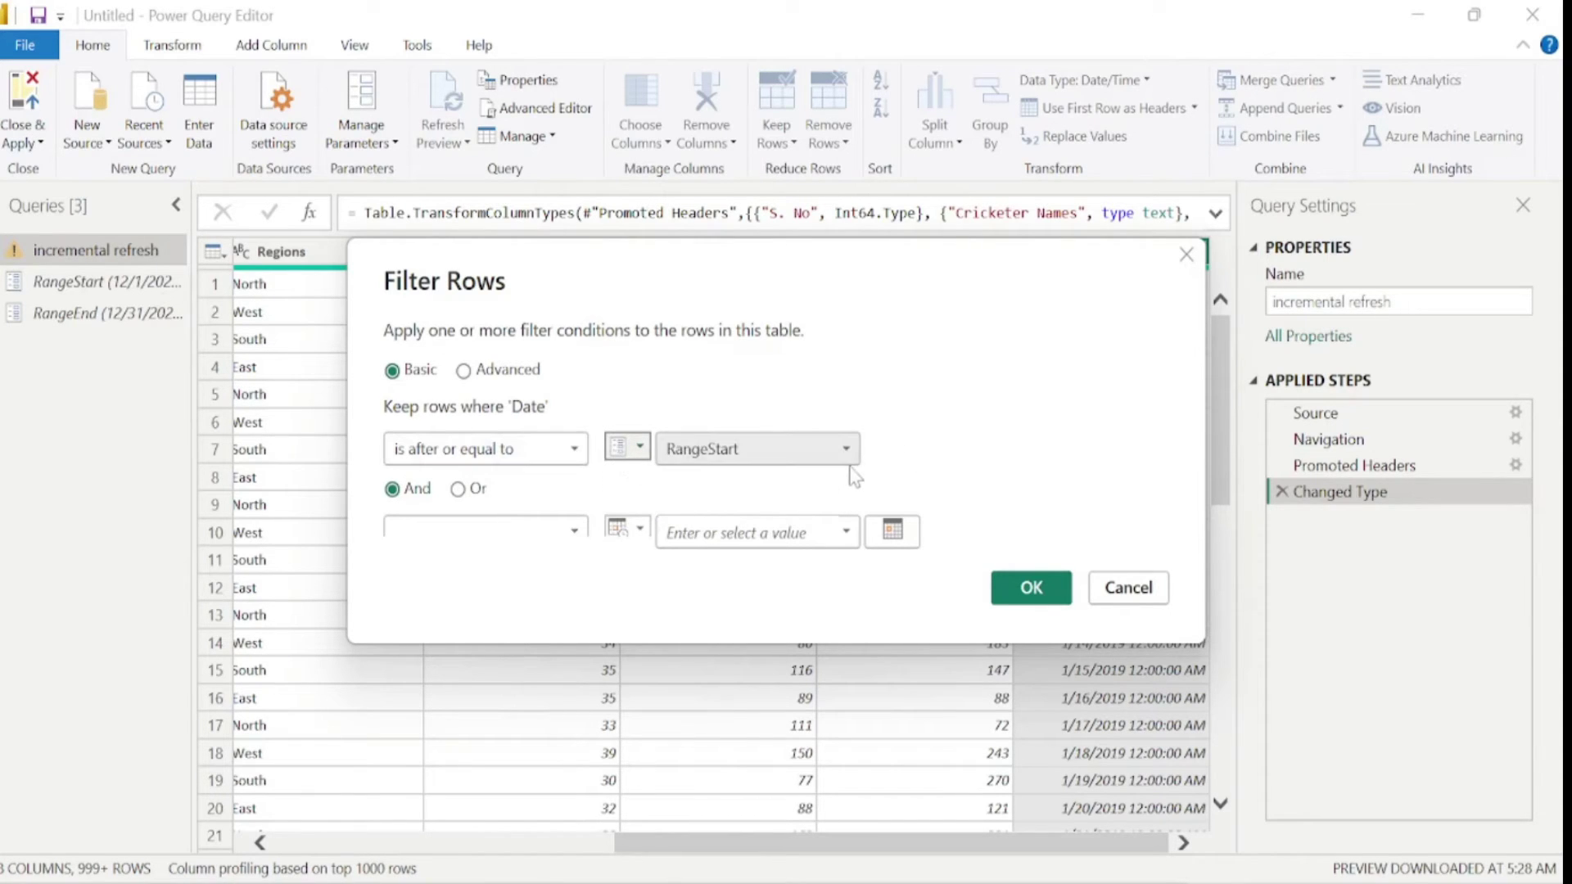
- Add the second condition "is before or equal to" the RangeEnd parameter, joined with And, and apply the row filter
left_click(576, 532)
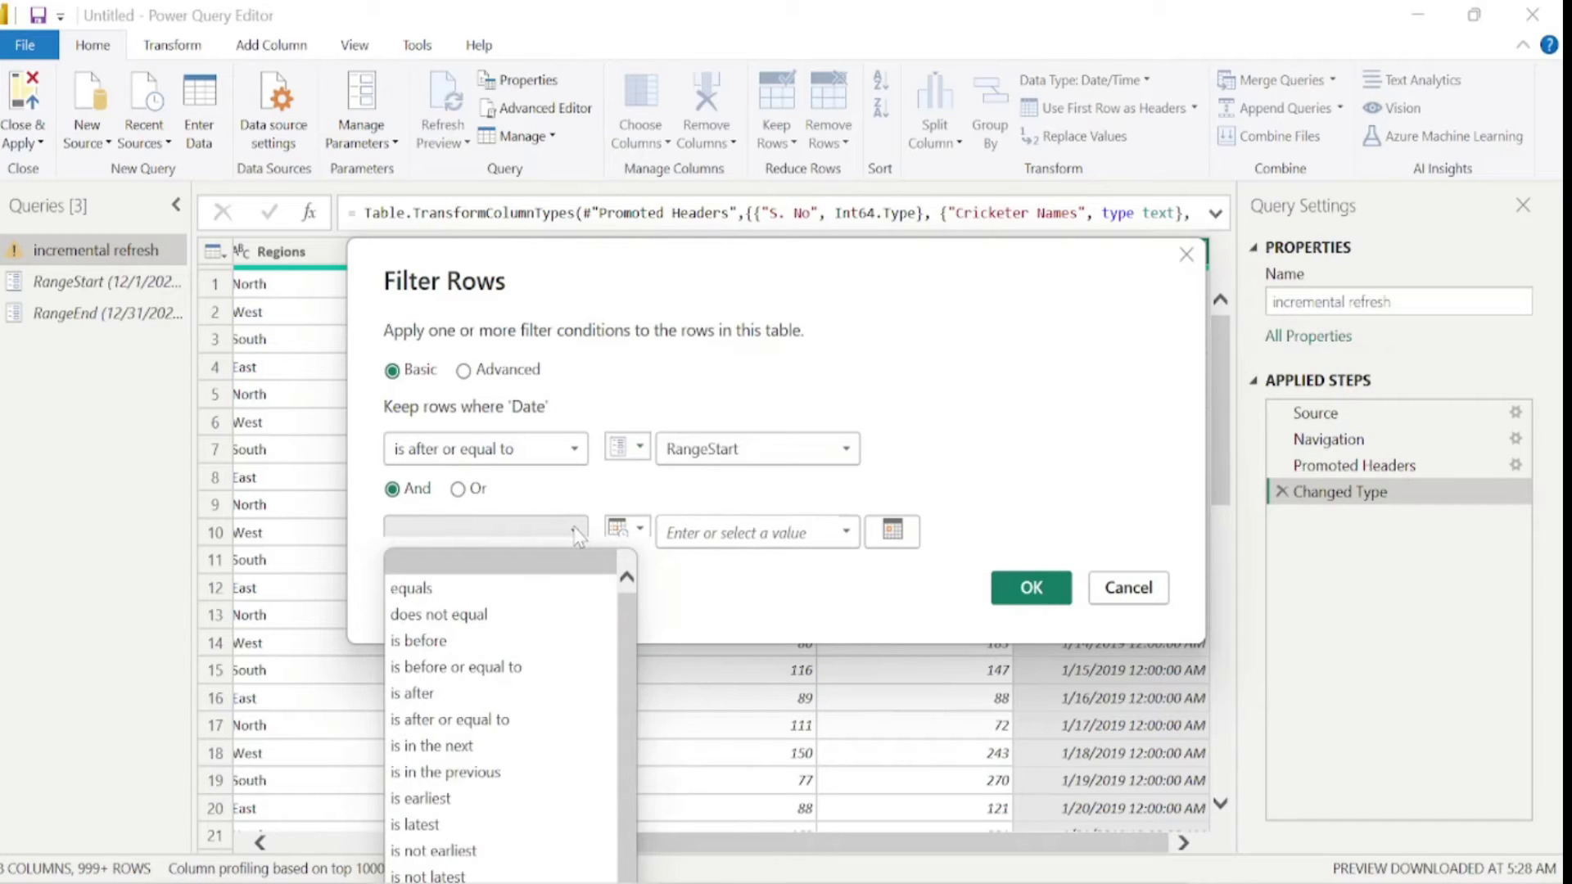
left_click(524, 668)
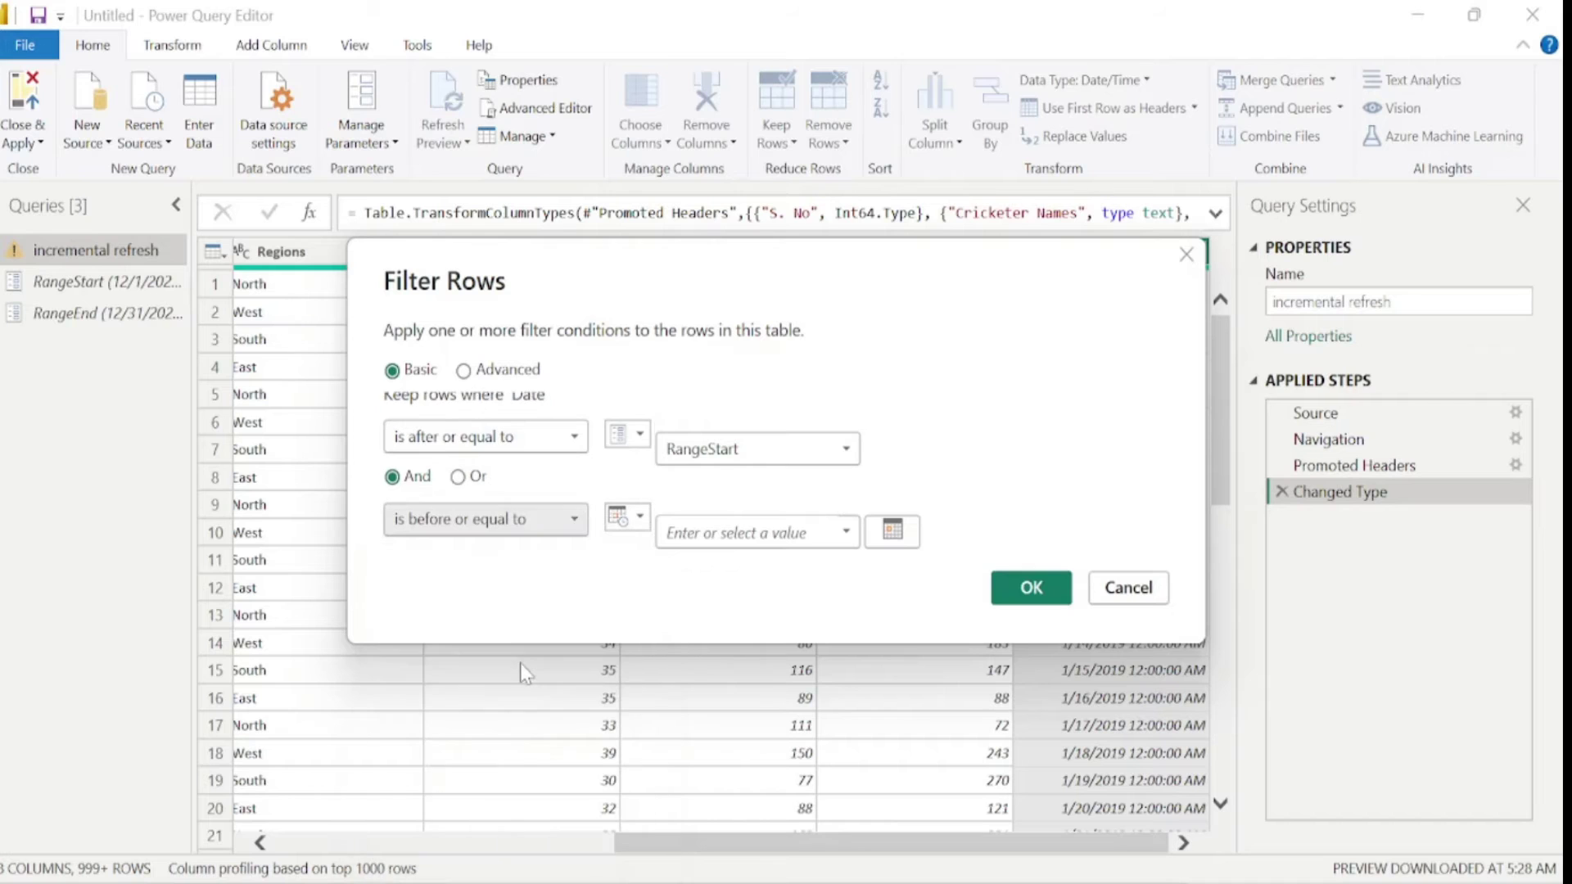
left_click(641, 524)
left_click(656, 576)
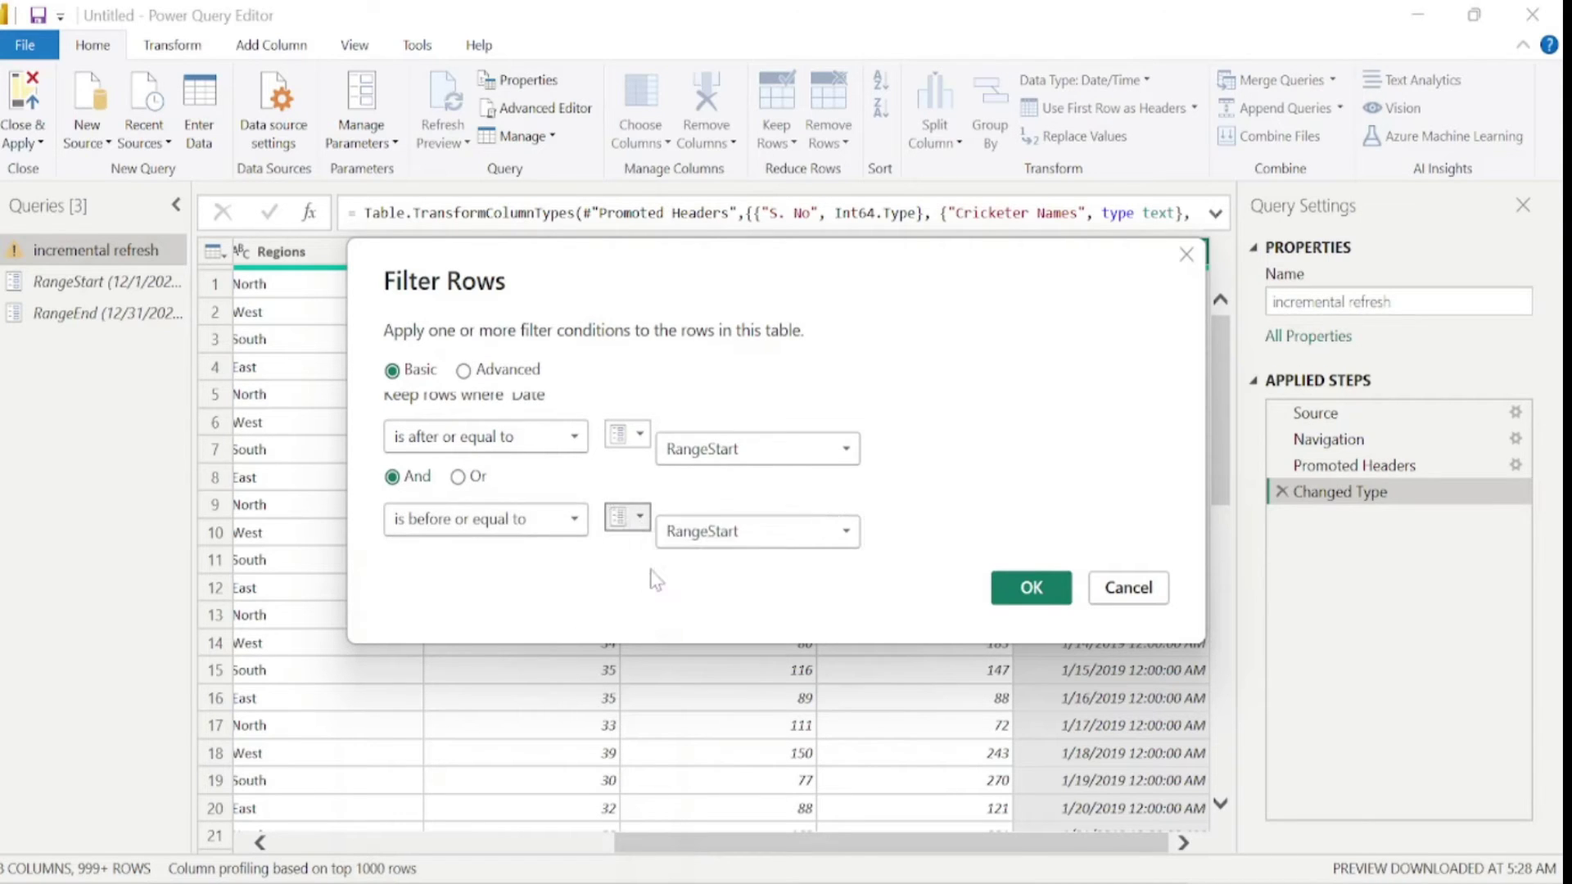
left_click(844, 531)
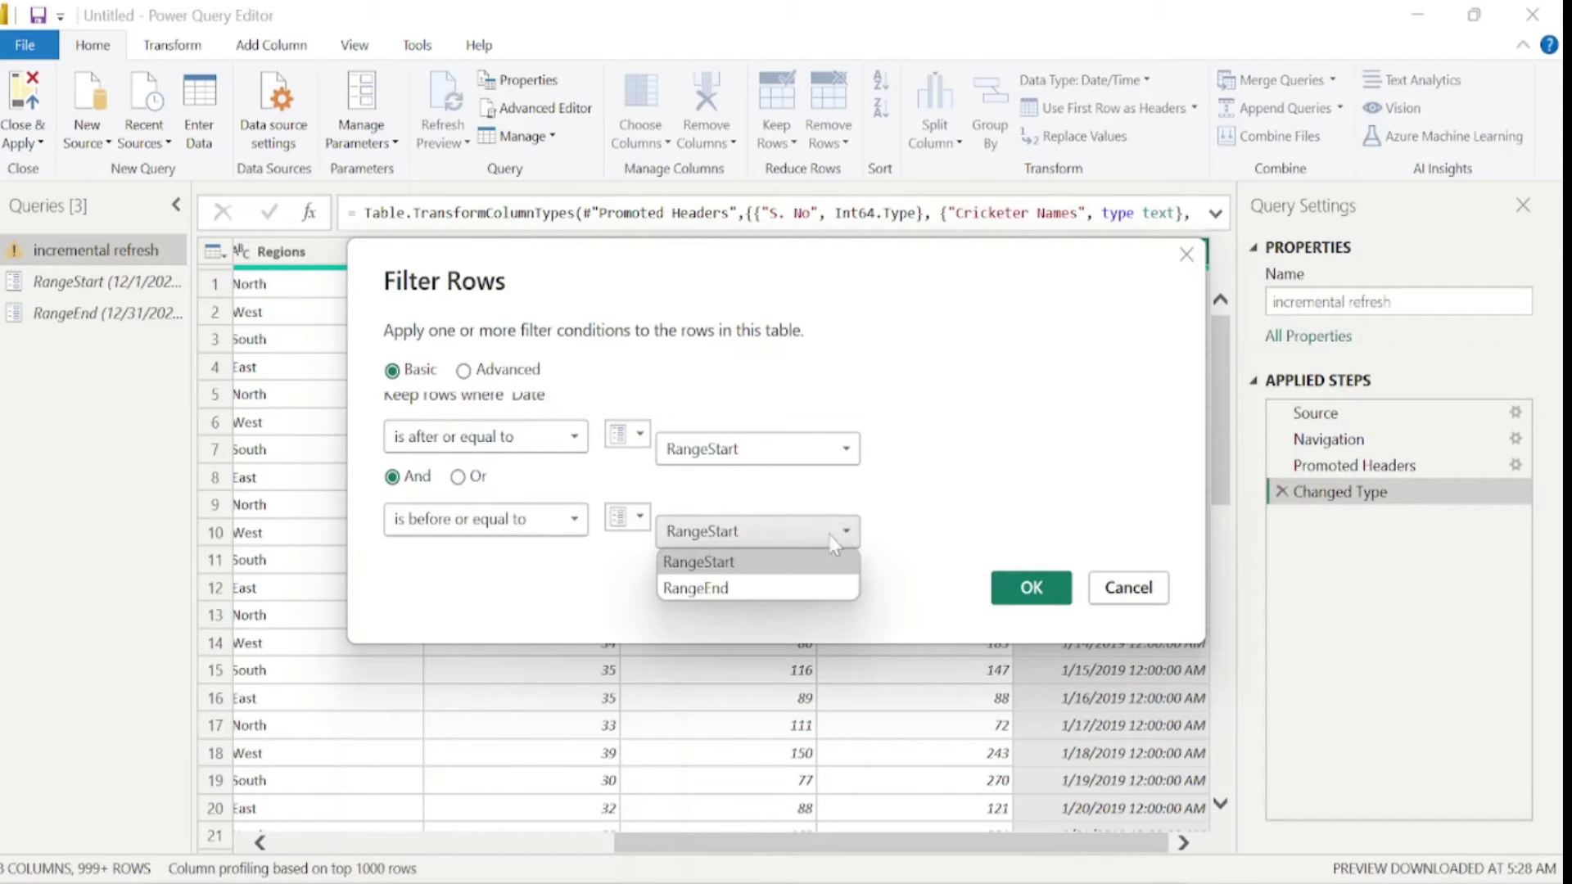
left_click(758, 588)
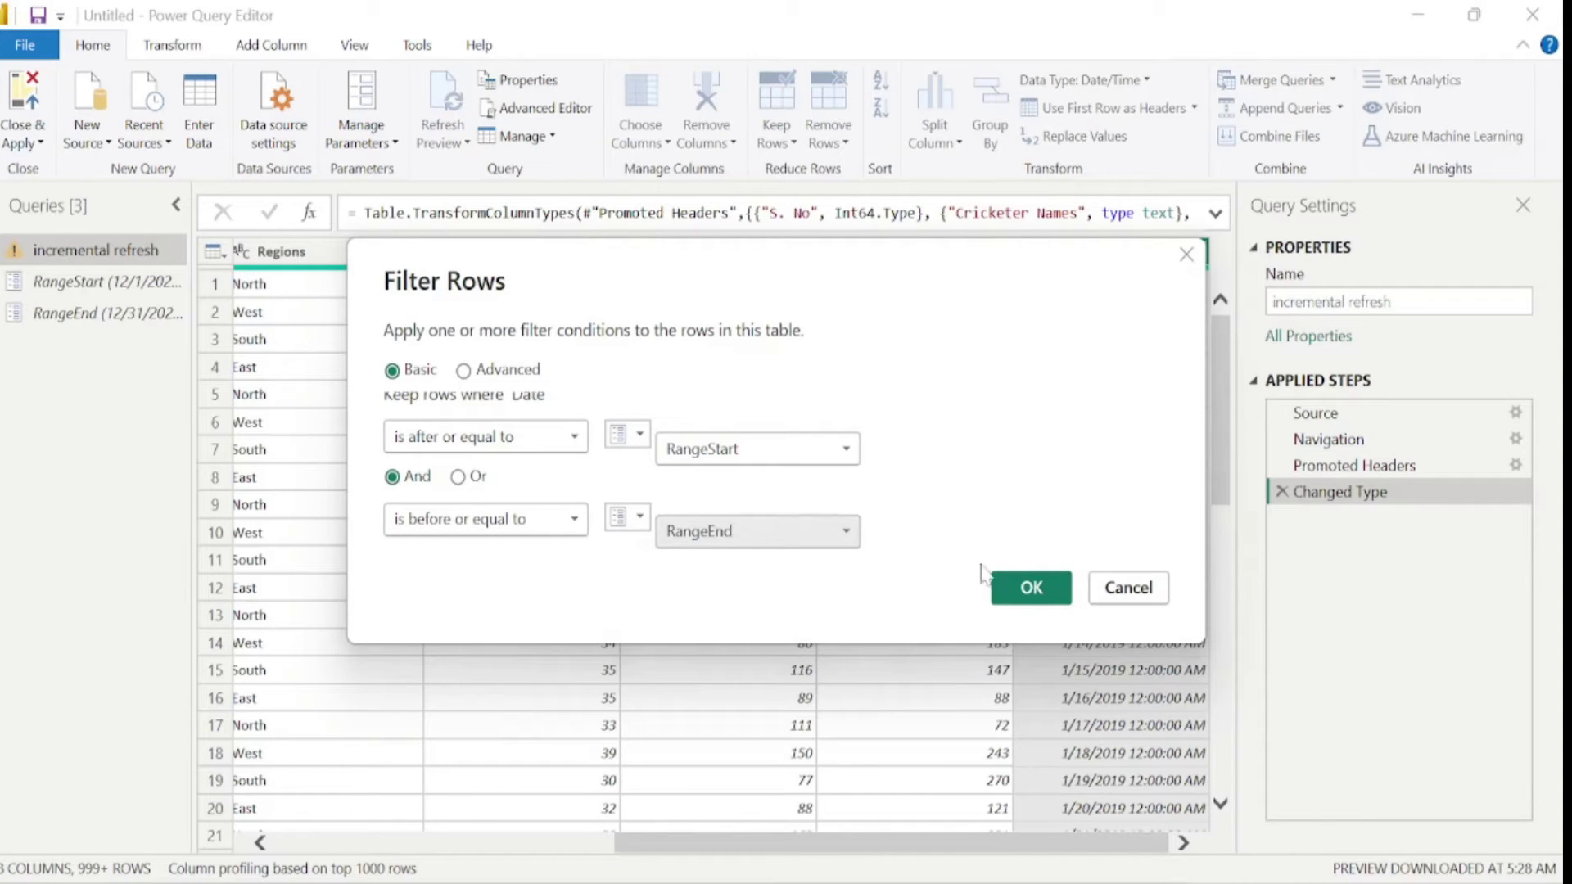
left_click(1030, 591)
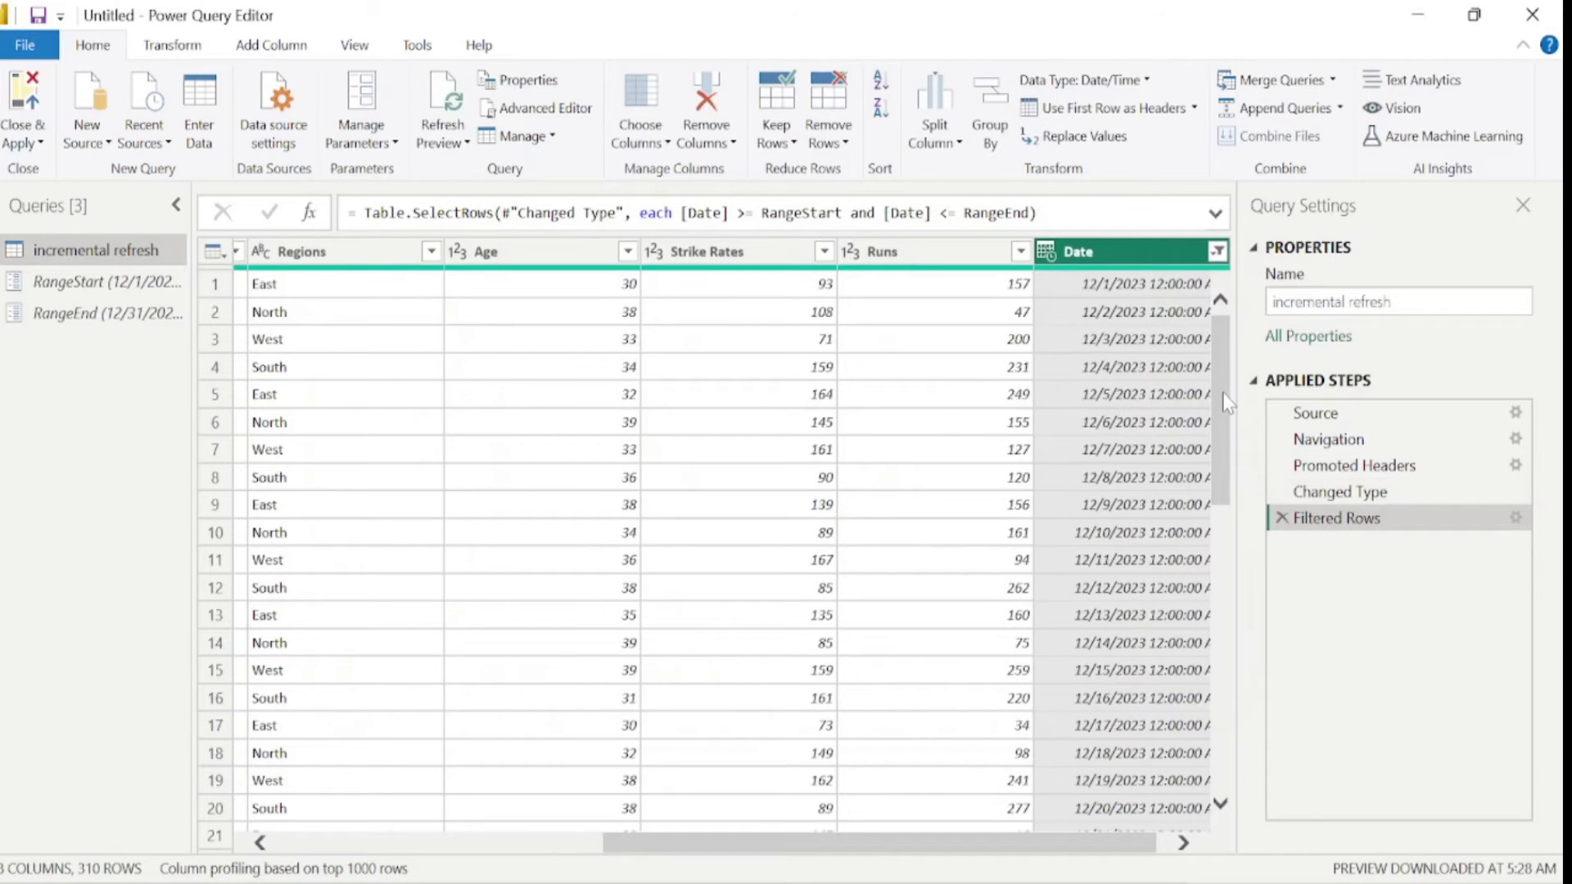
- Review the filtered Date rows, then close the query editor and apply the changes to the model
left_click_drag(1228, 403, 1235, 286)
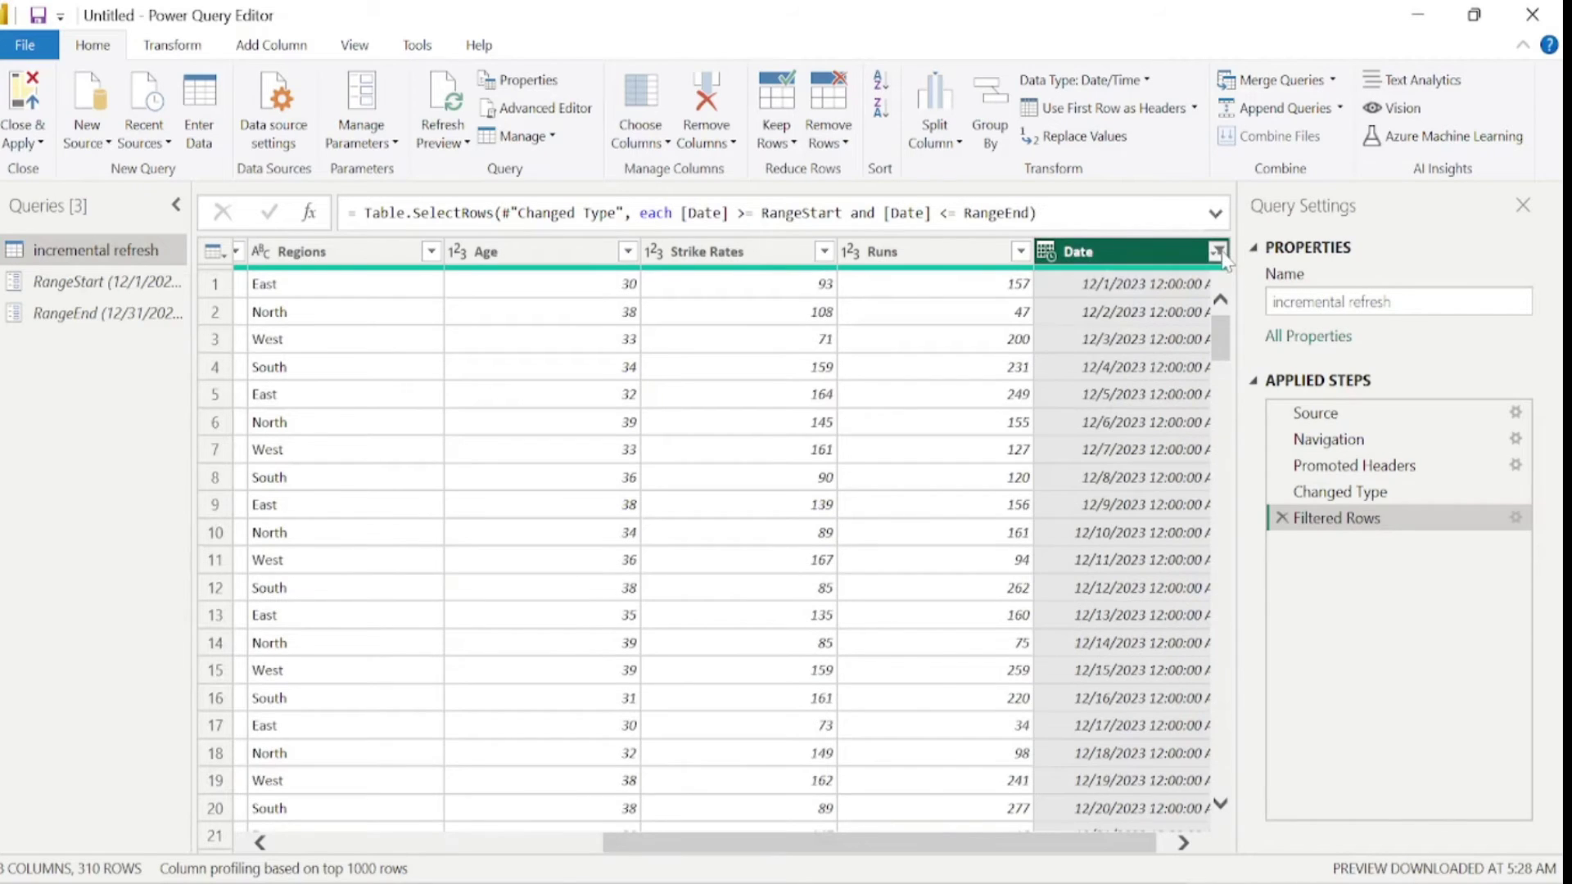
left_click(1218, 252)
key("Escape")
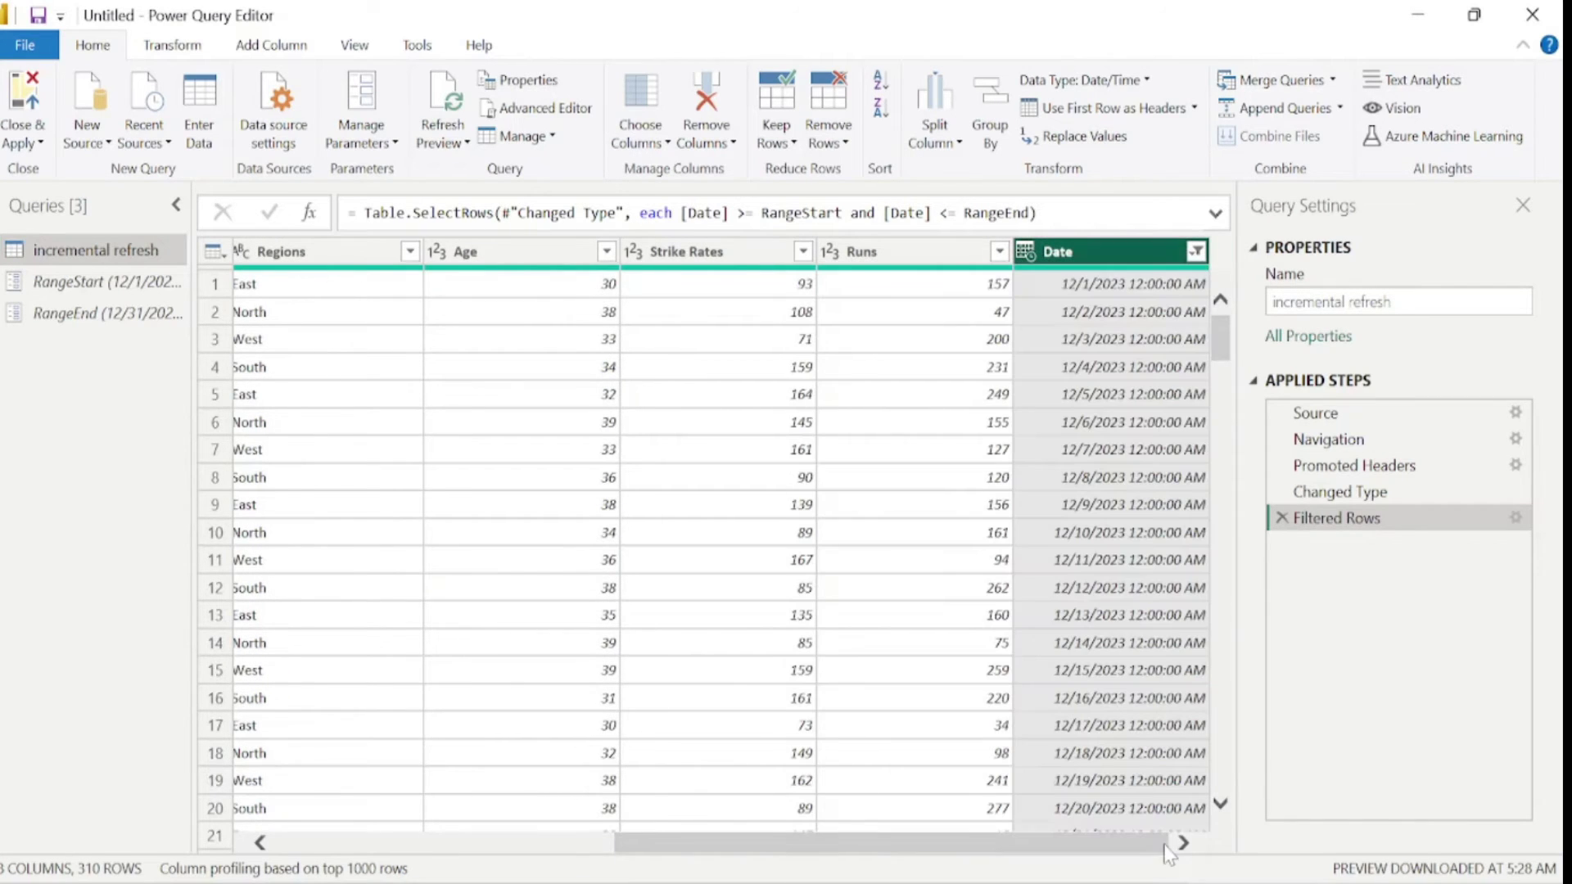
left_click(17, 144)
key("Escape")
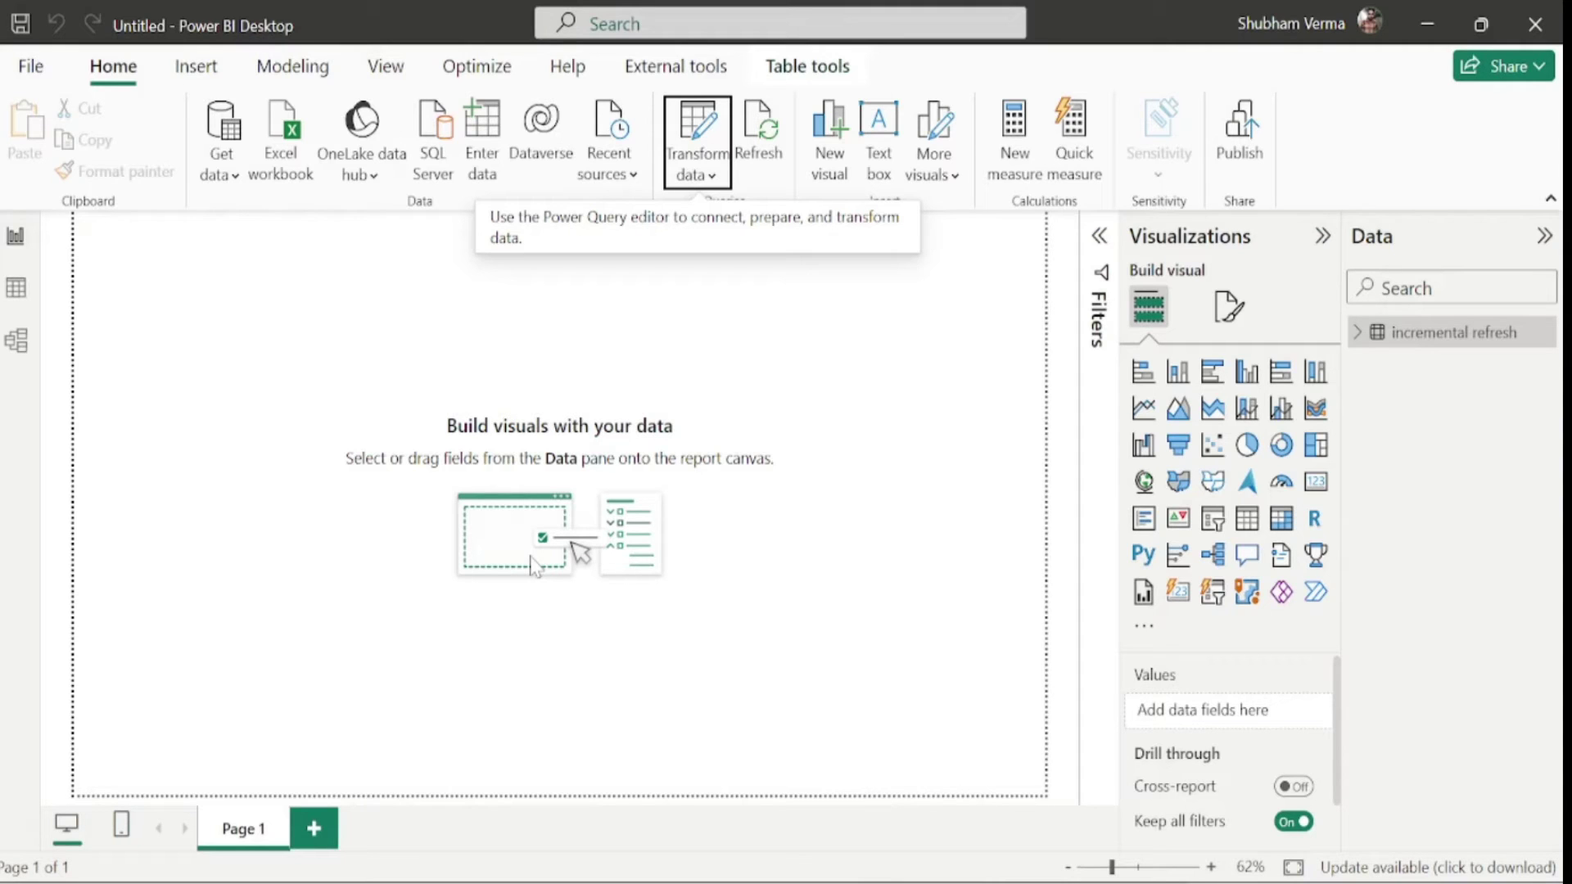
- Format the Date column of the incremental refresh table as Short Date in the table view
left_click(15, 287)
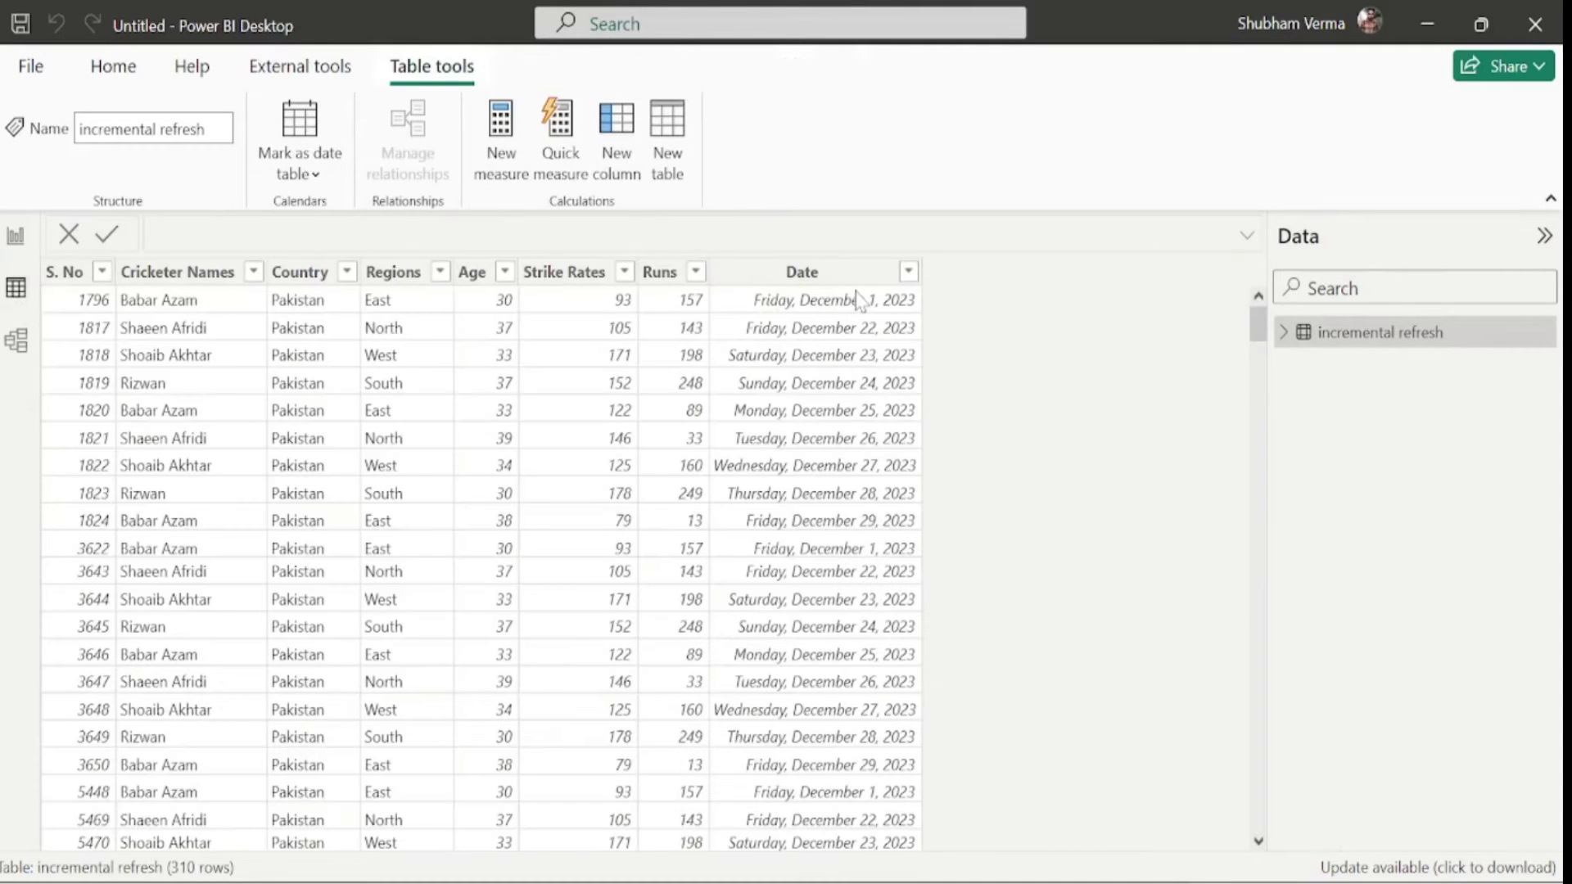
left_click(852, 283)
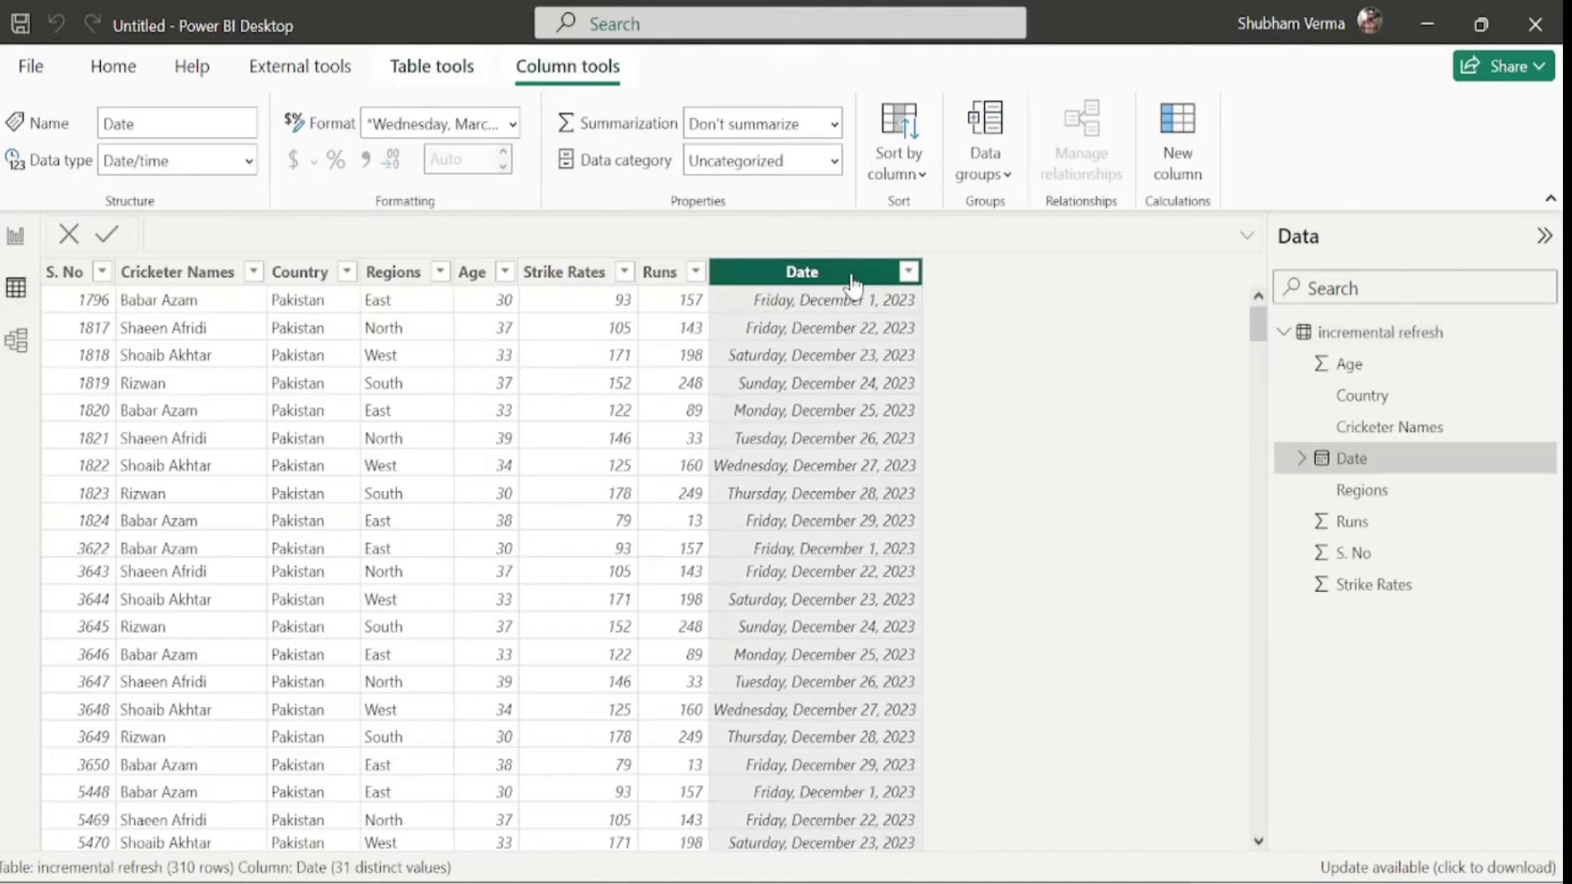
left_click(513, 125)
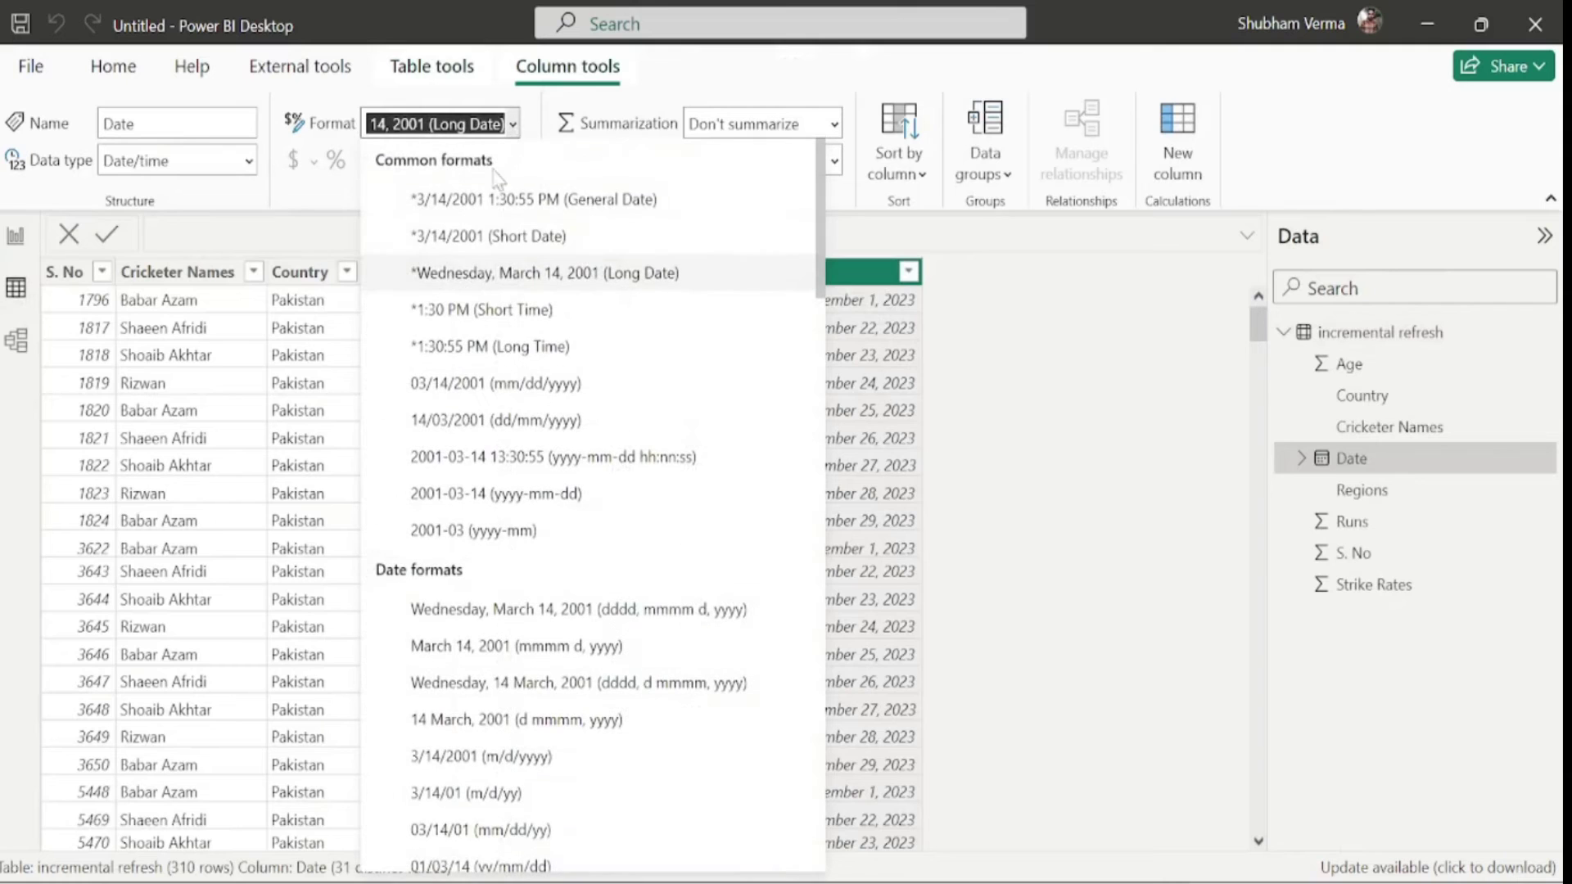
left_click(494, 237)
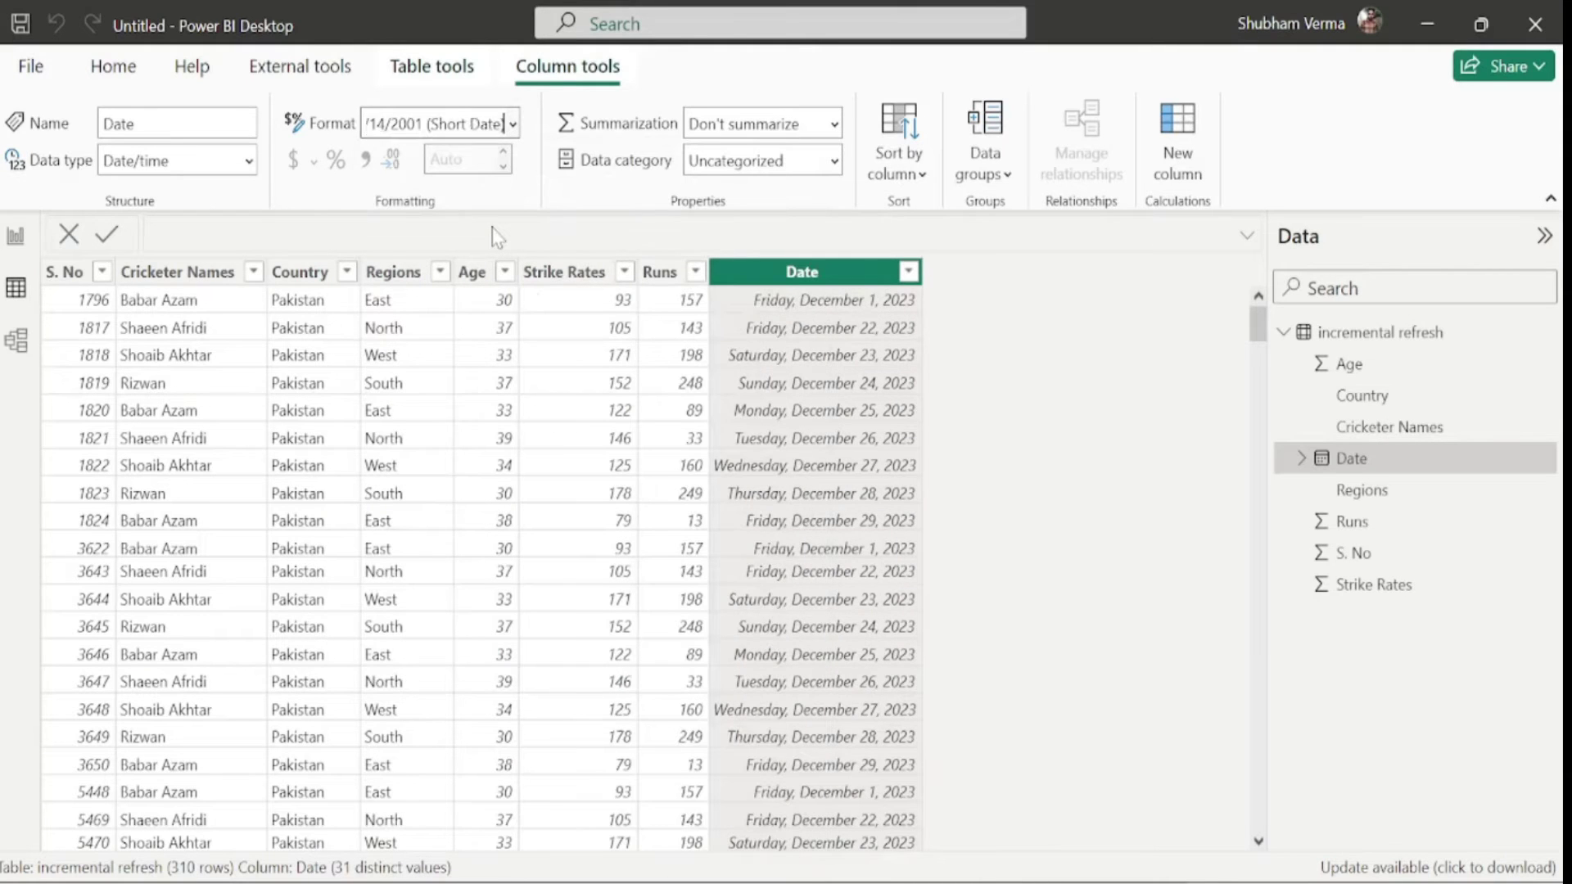
- Insert a wide text box on the report page and enter the title "Cricket Stats"
left_click(16, 239)
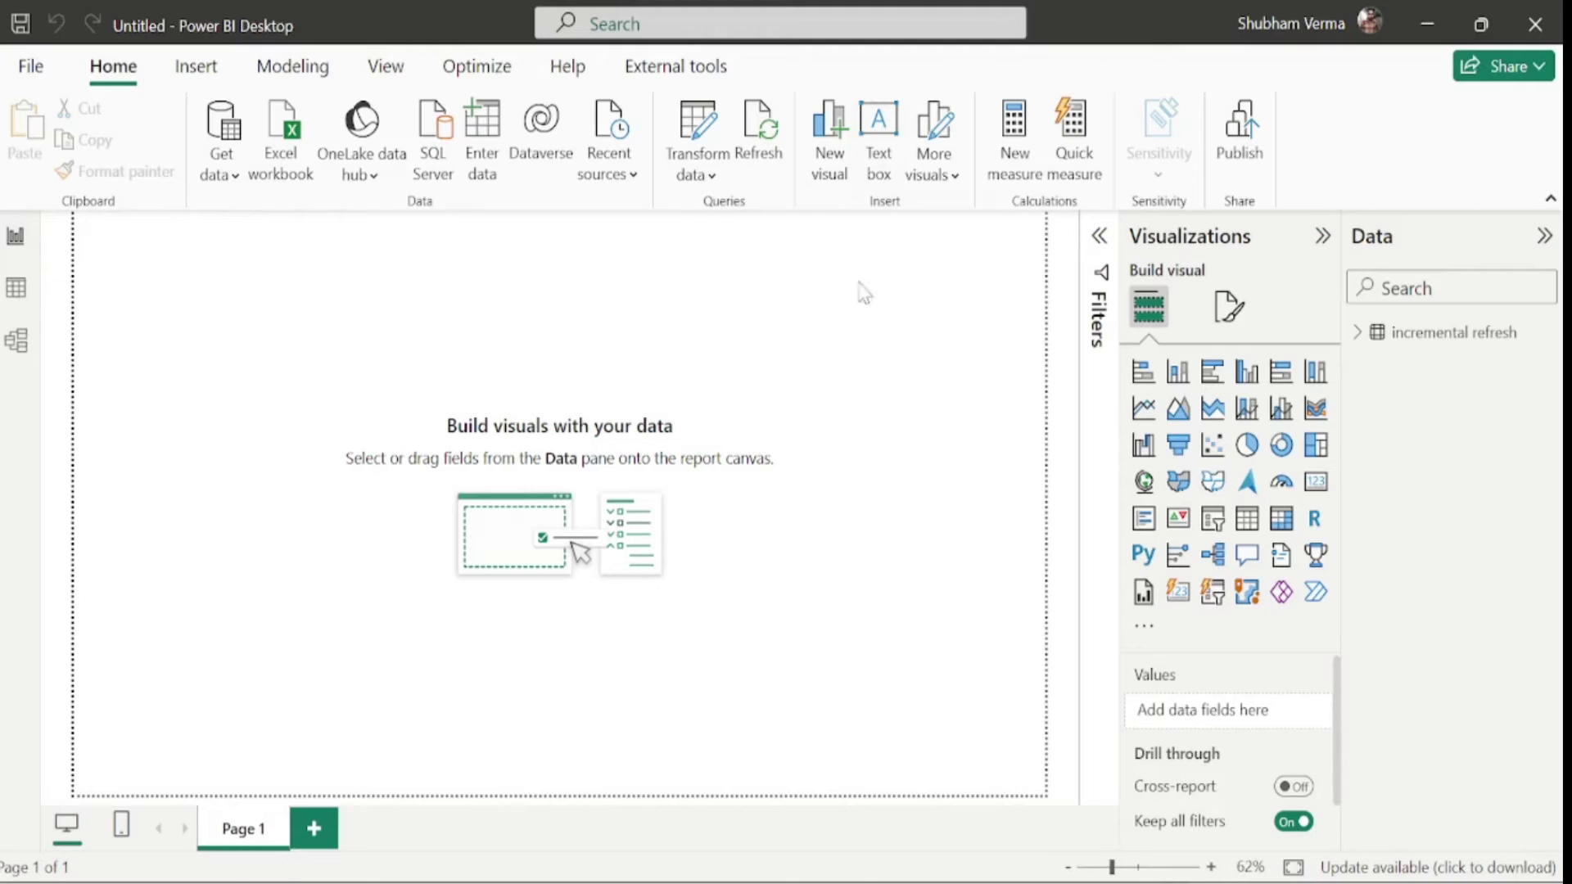
left_click(879, 180)
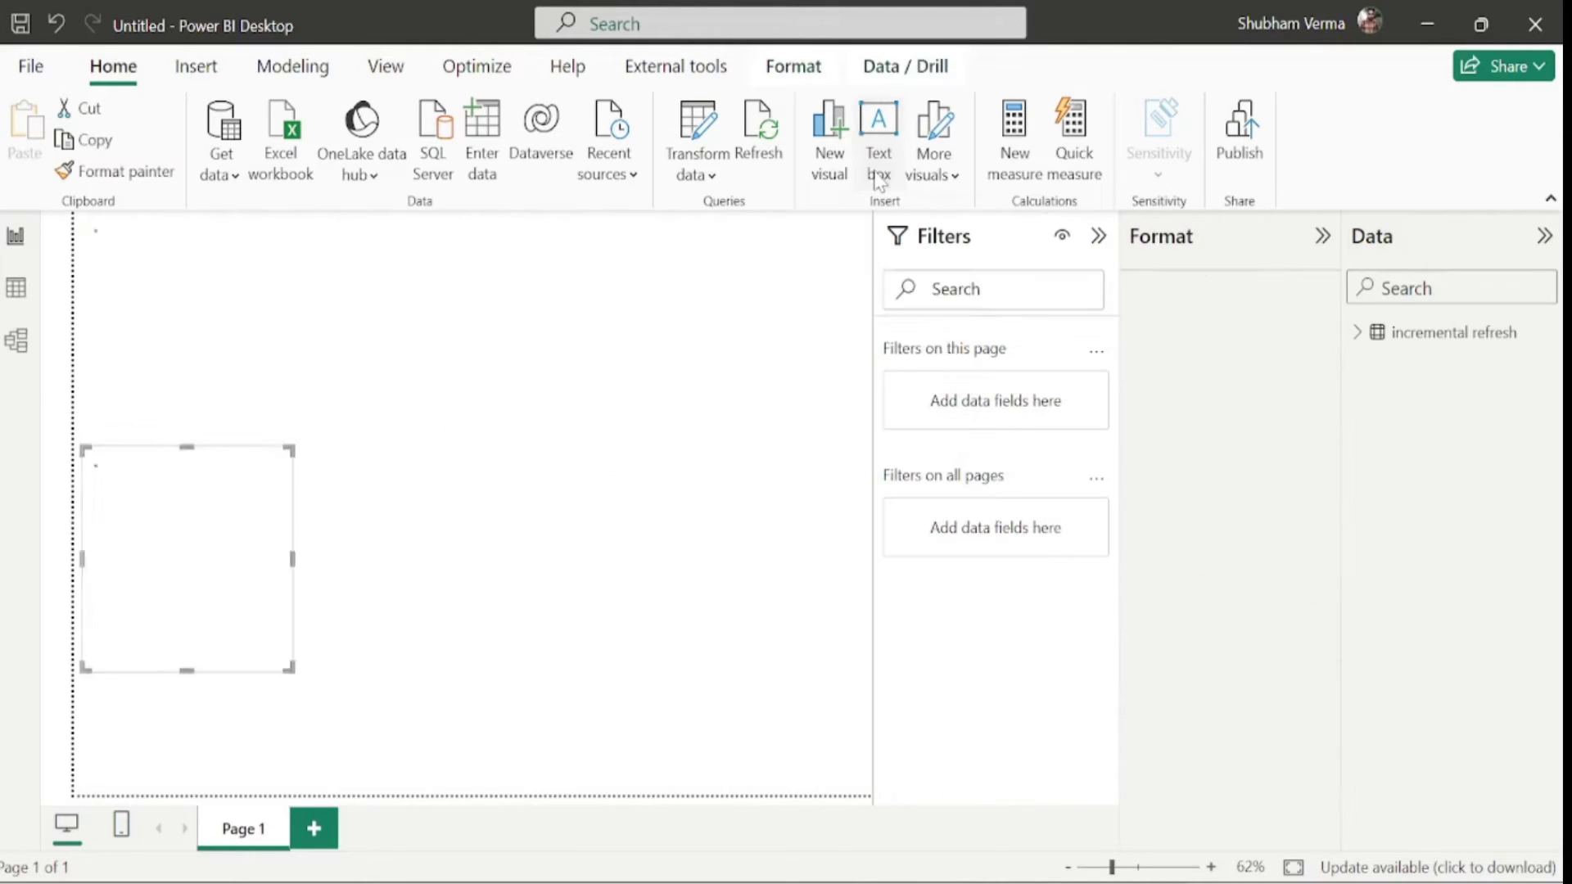
left_click_drag(231, 606, 438, 522)
left_click(182, 508)
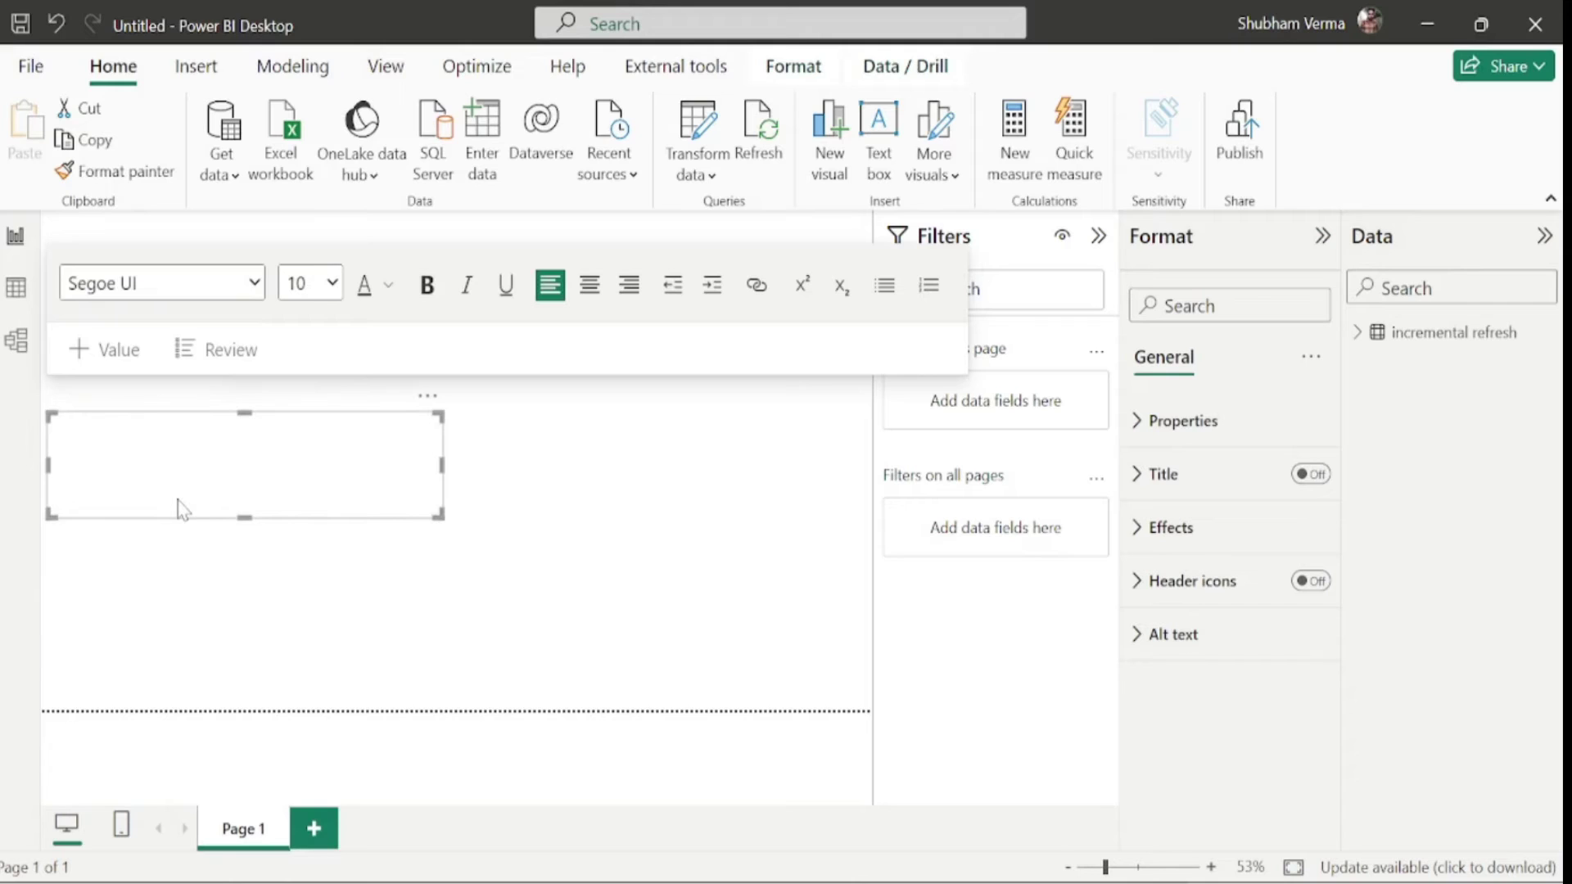
type("Crickett")
key("BackSpace")
- Format the "Cricket Stats" title as Arial Black, size 54, in dark blue Theme color 2, 25% darker
left_click_drag(130, 434, 37, 427)
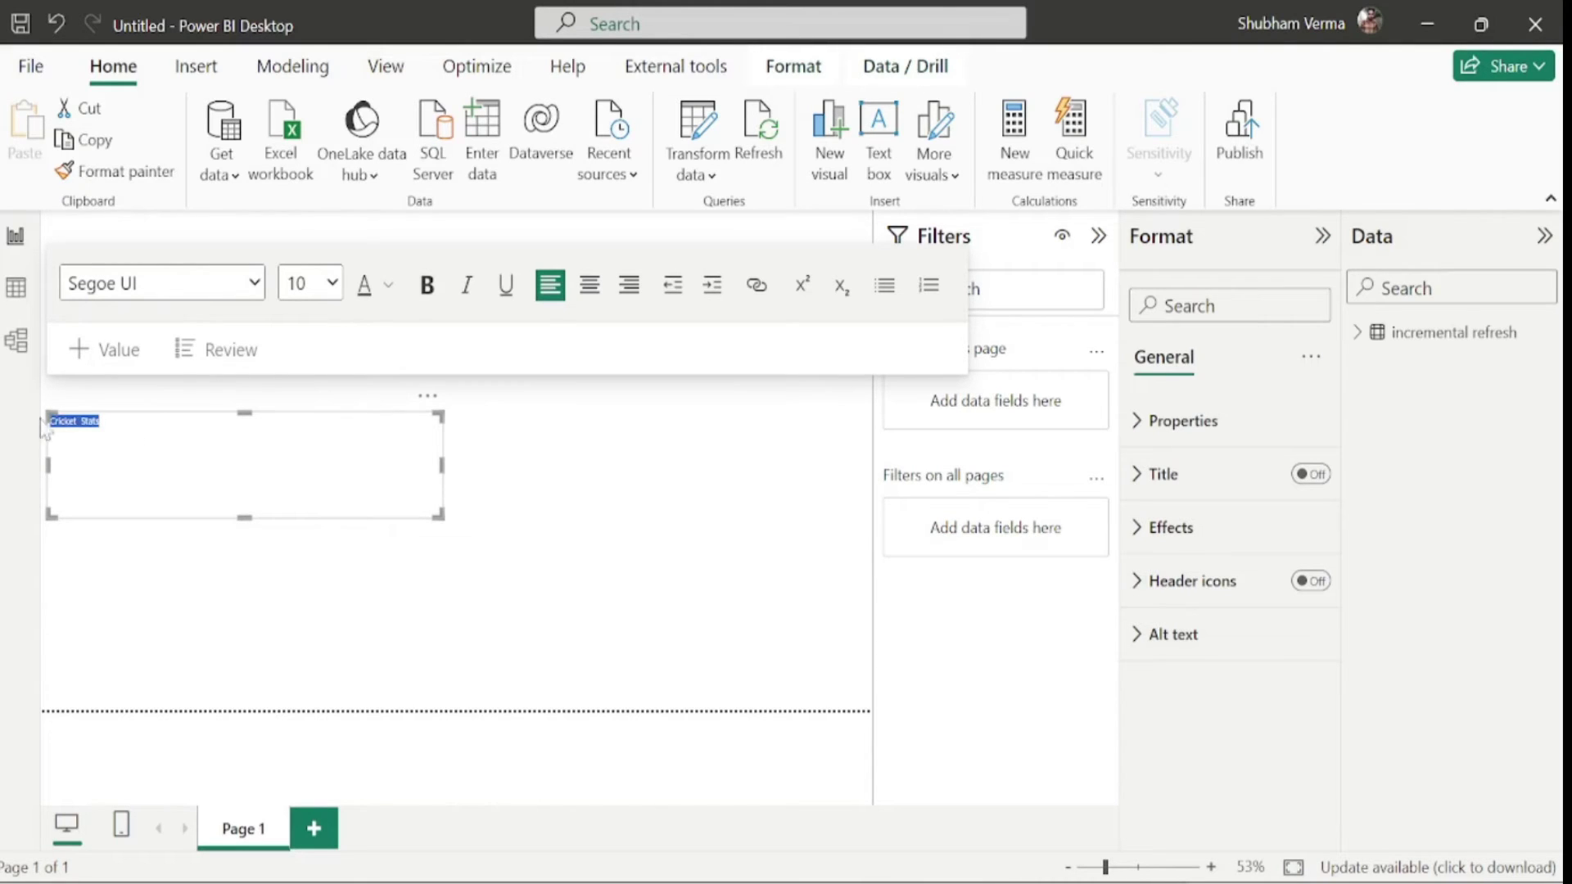
left_click(331, 284)
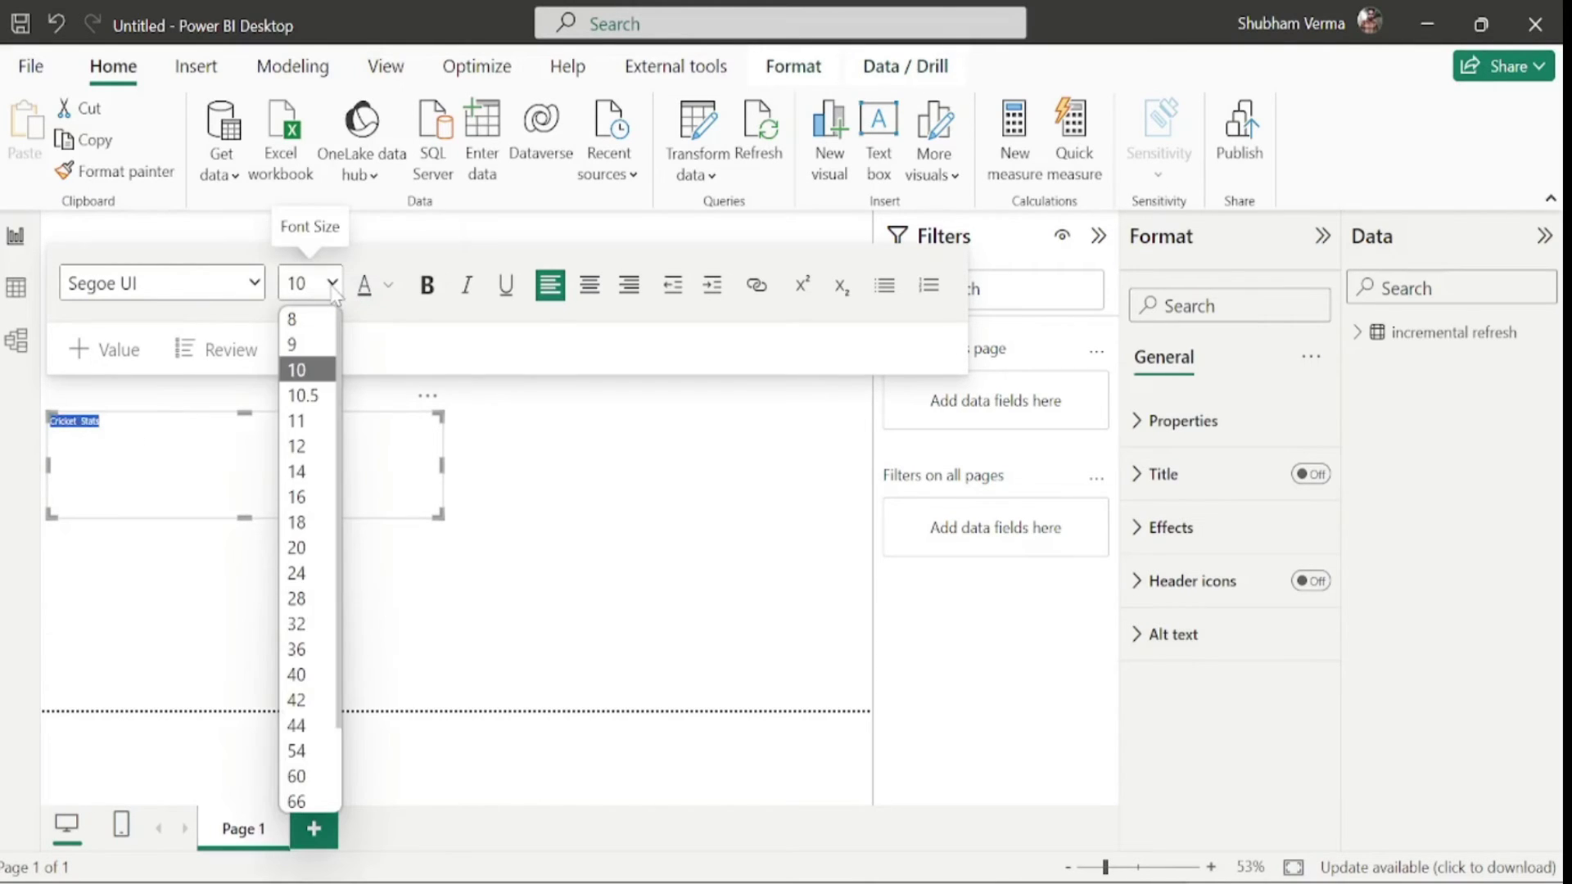
left_click(316, 755)
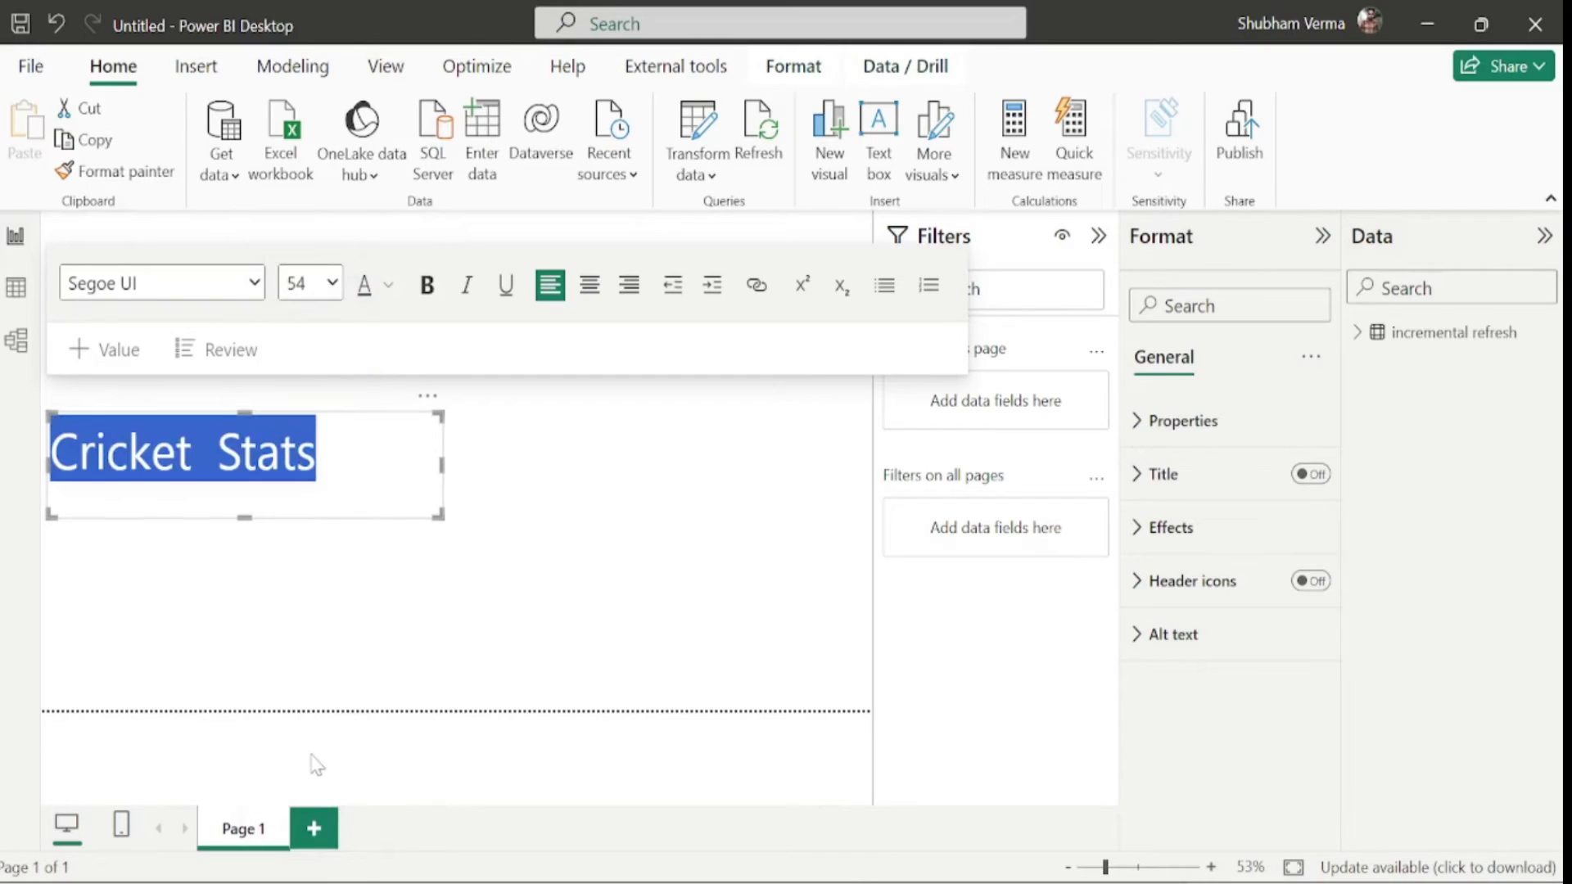
left_click(254, 283)
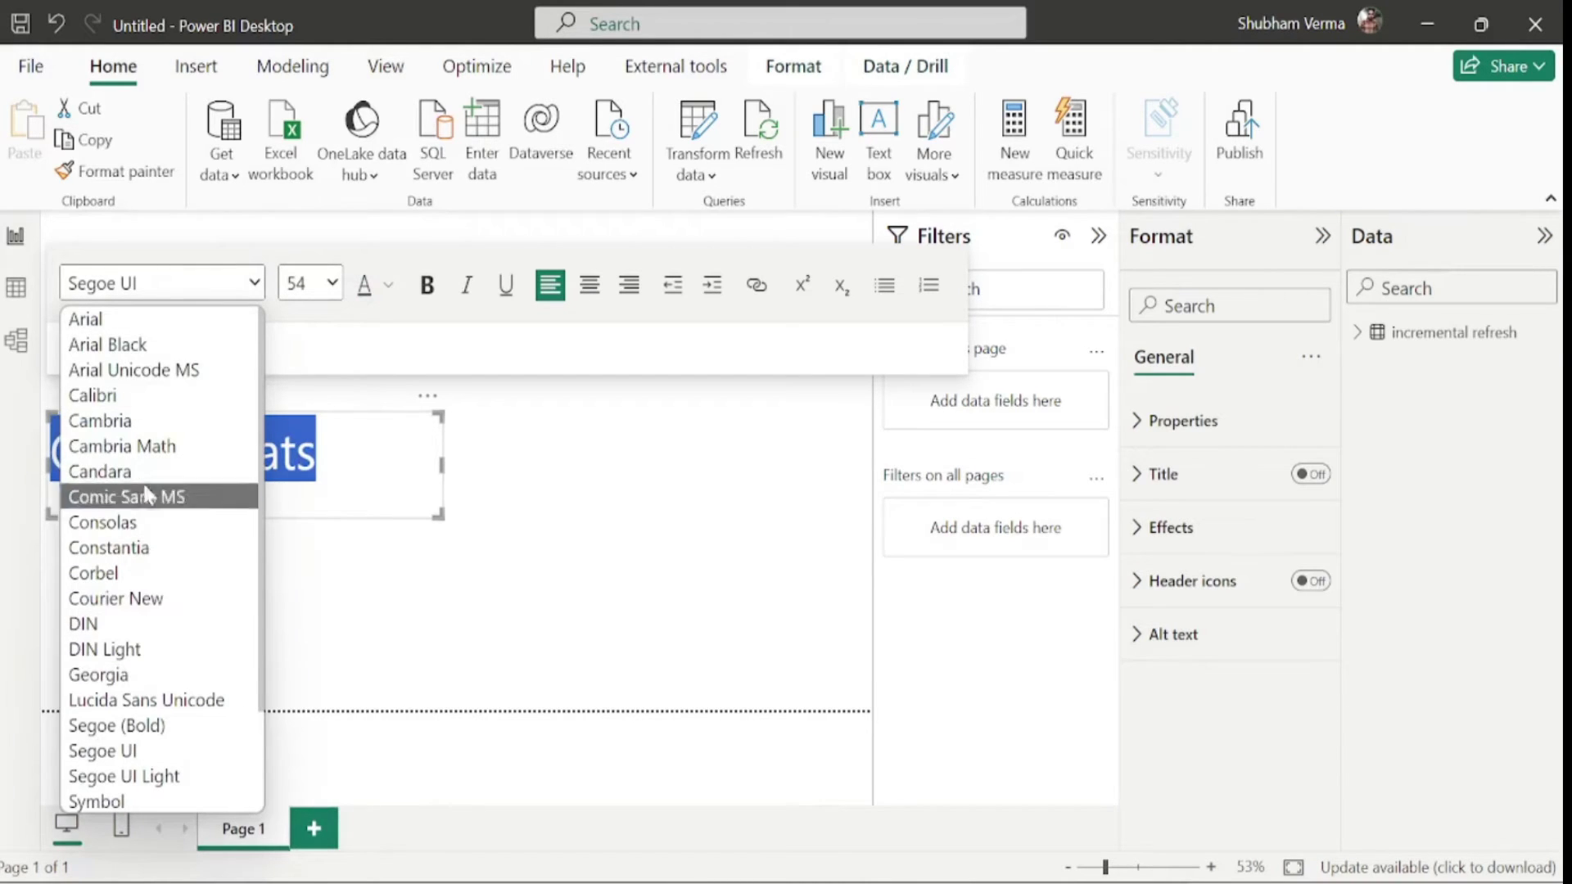
left_click(125, 345)
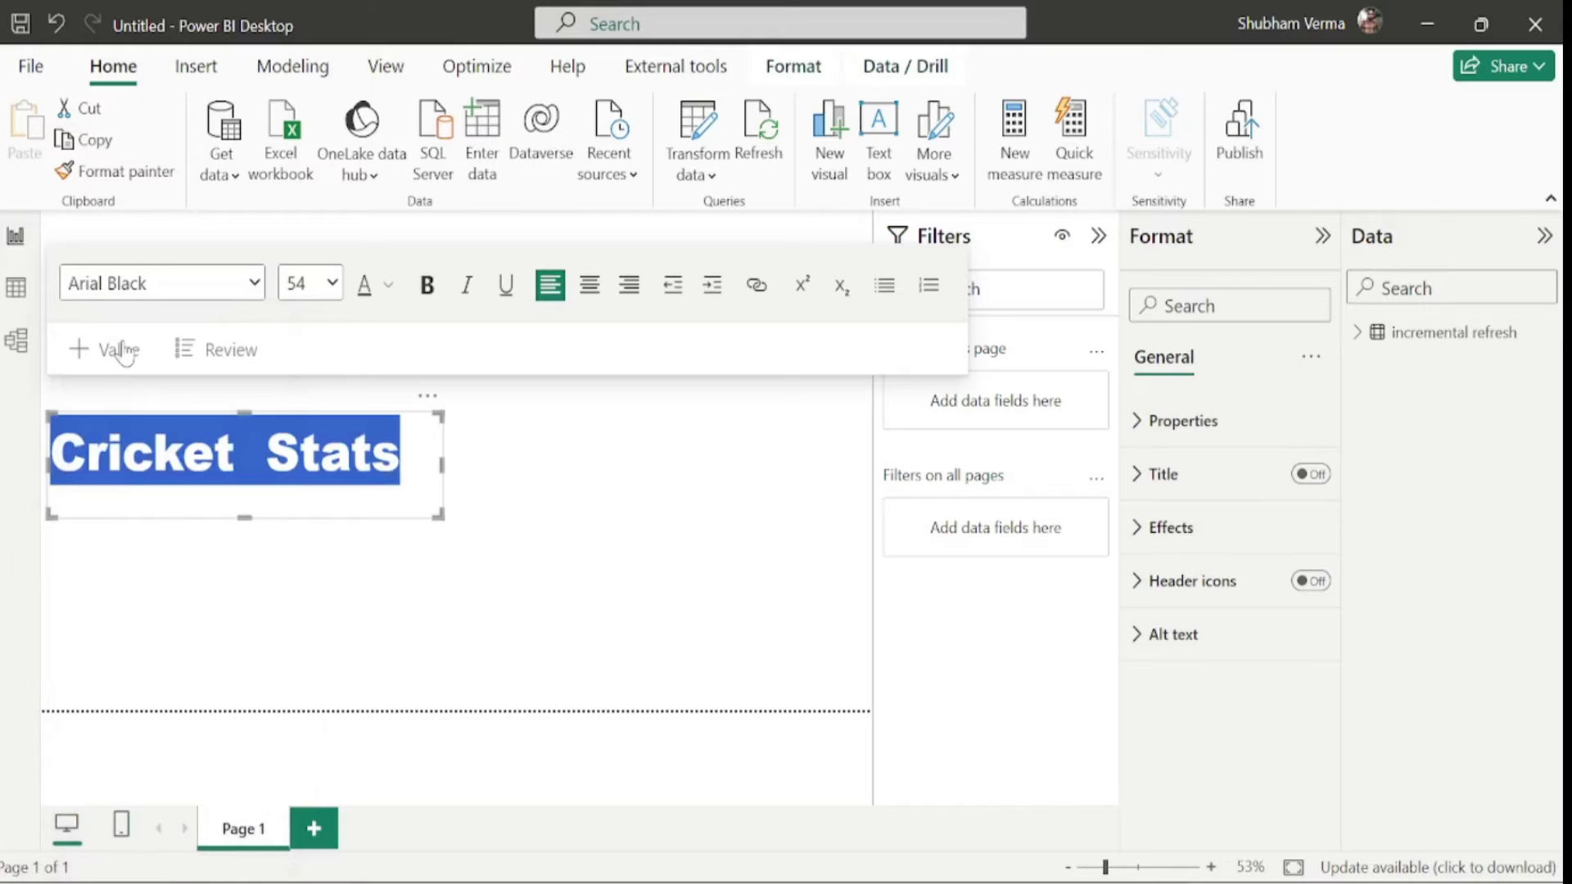
left_click(390, 287)
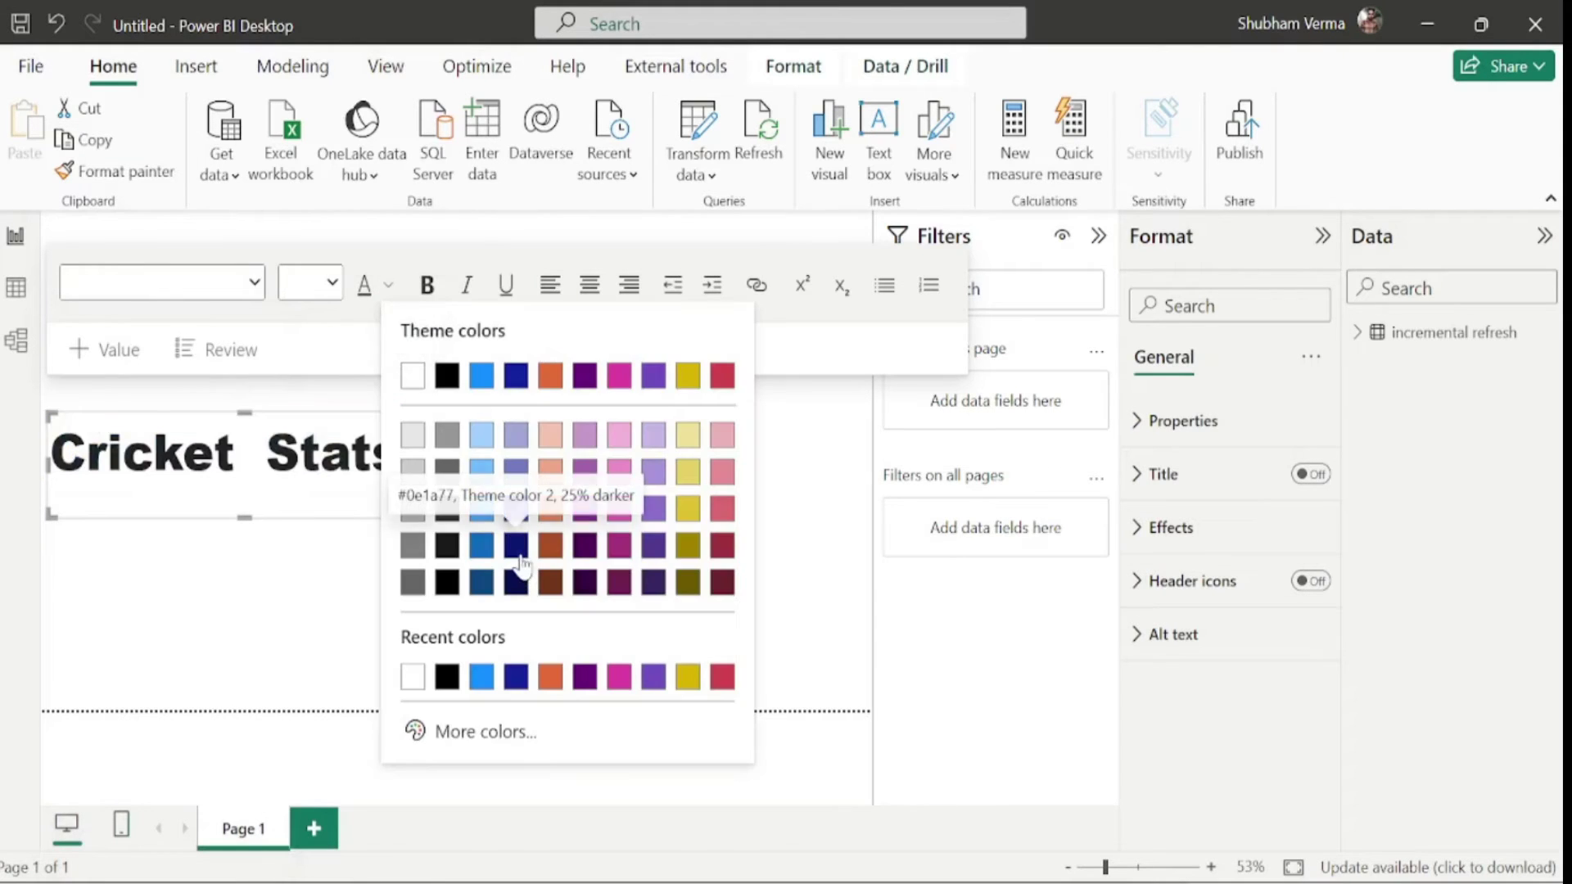
left_click(521, 563)
- Move the title text box to the report page's upper-left corner and shrink it to fit the text
left_click_drag(432, 401, 426, 218)
left_click_drag(440, 318, 412, 289)
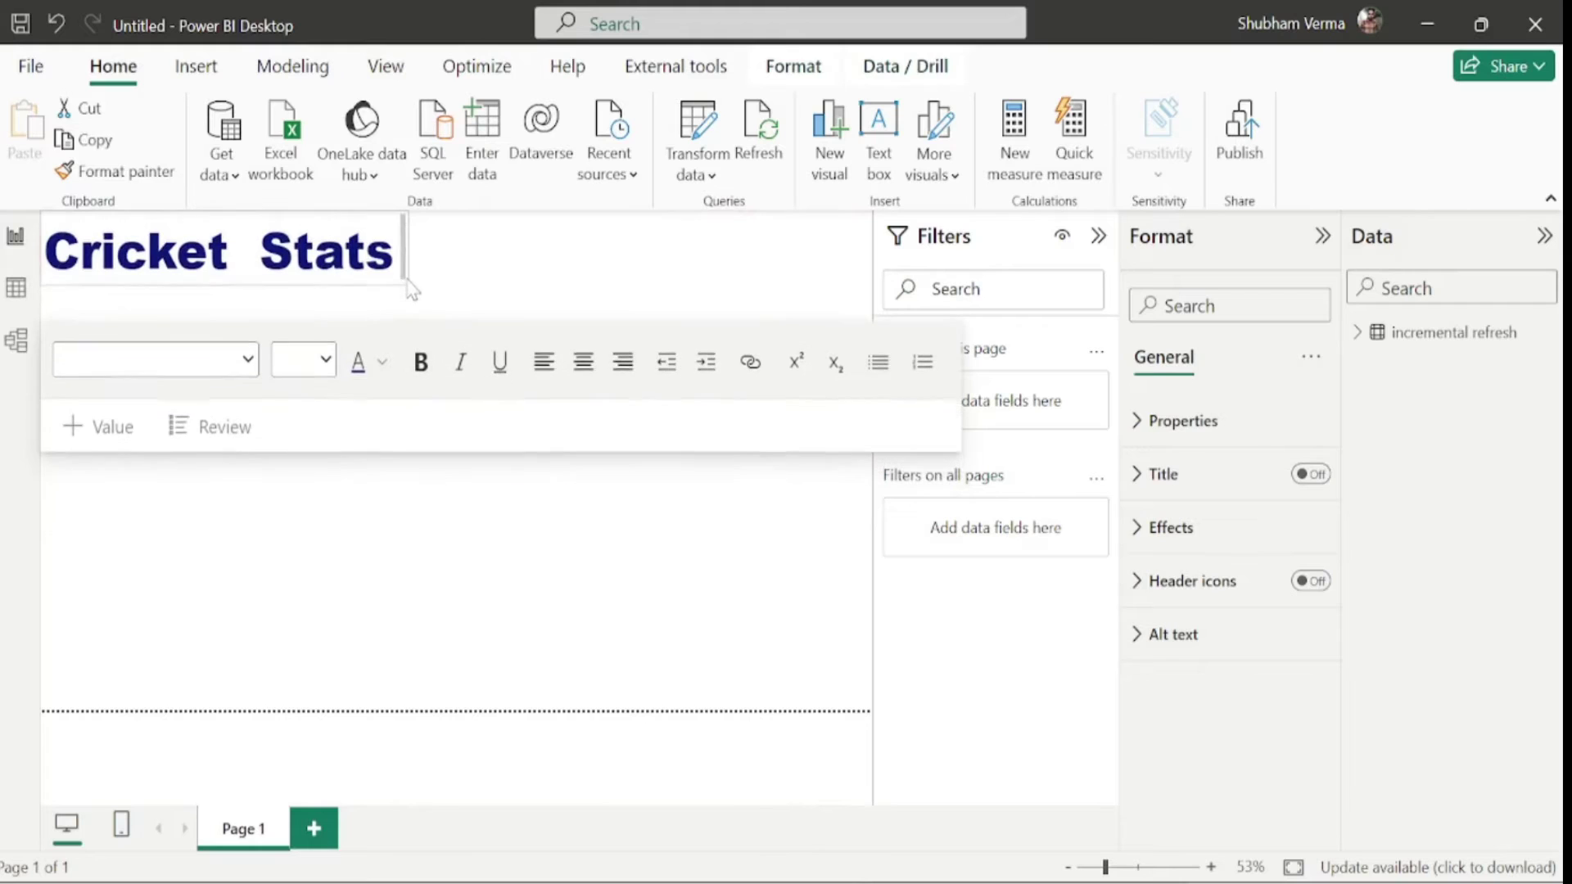
- Insert a table visual below the "Cricket Stats" title and size it to fill the space down to the page's lower edge
left_click(384, 551)
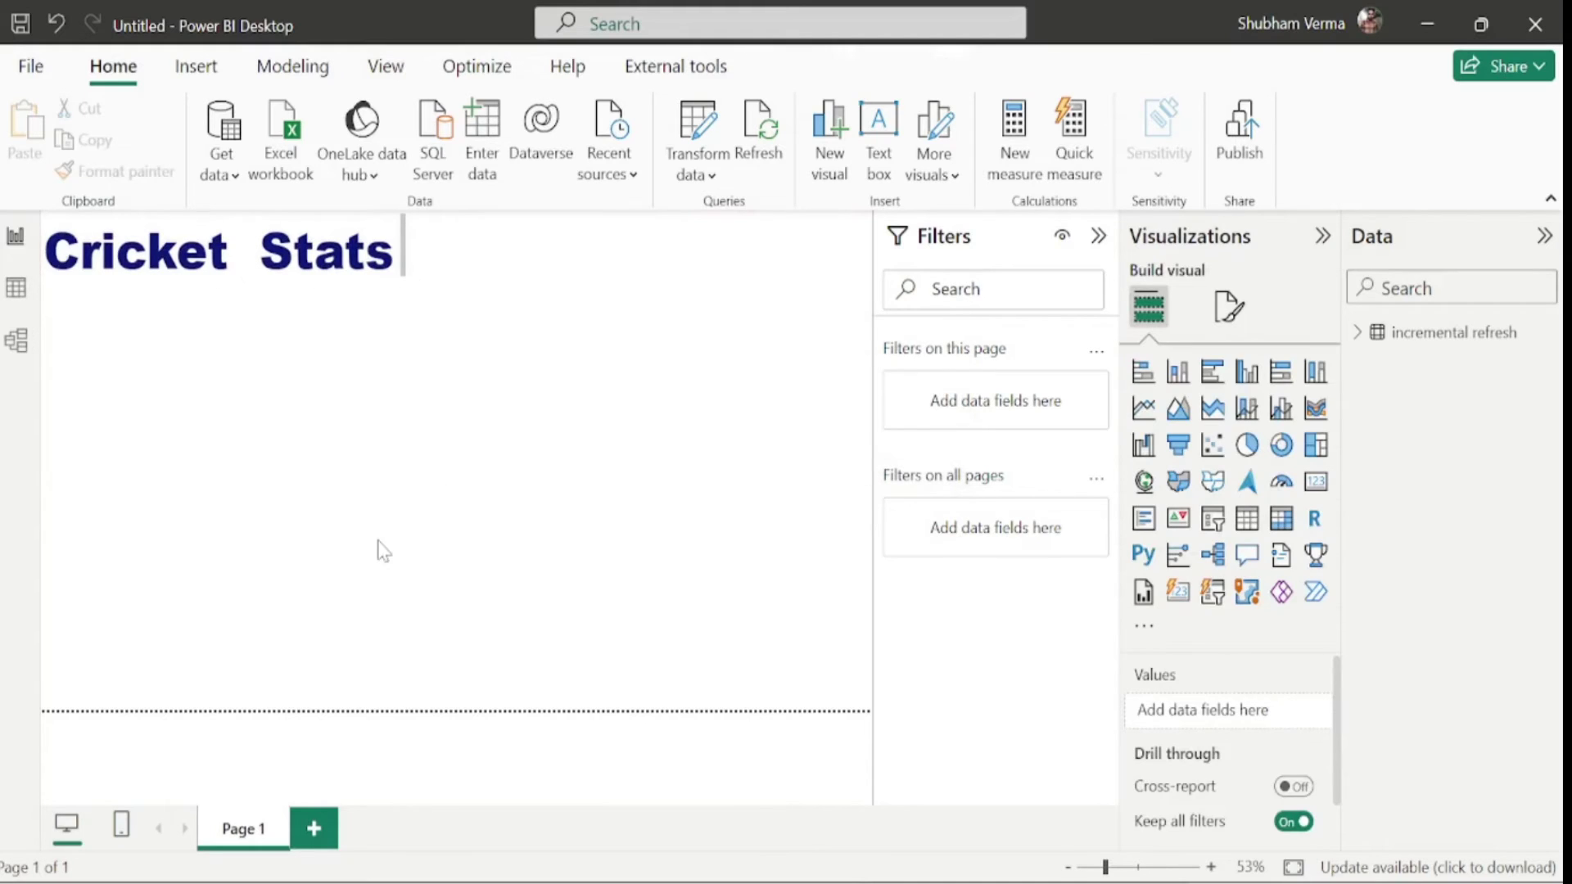
left_click(1361, 335)
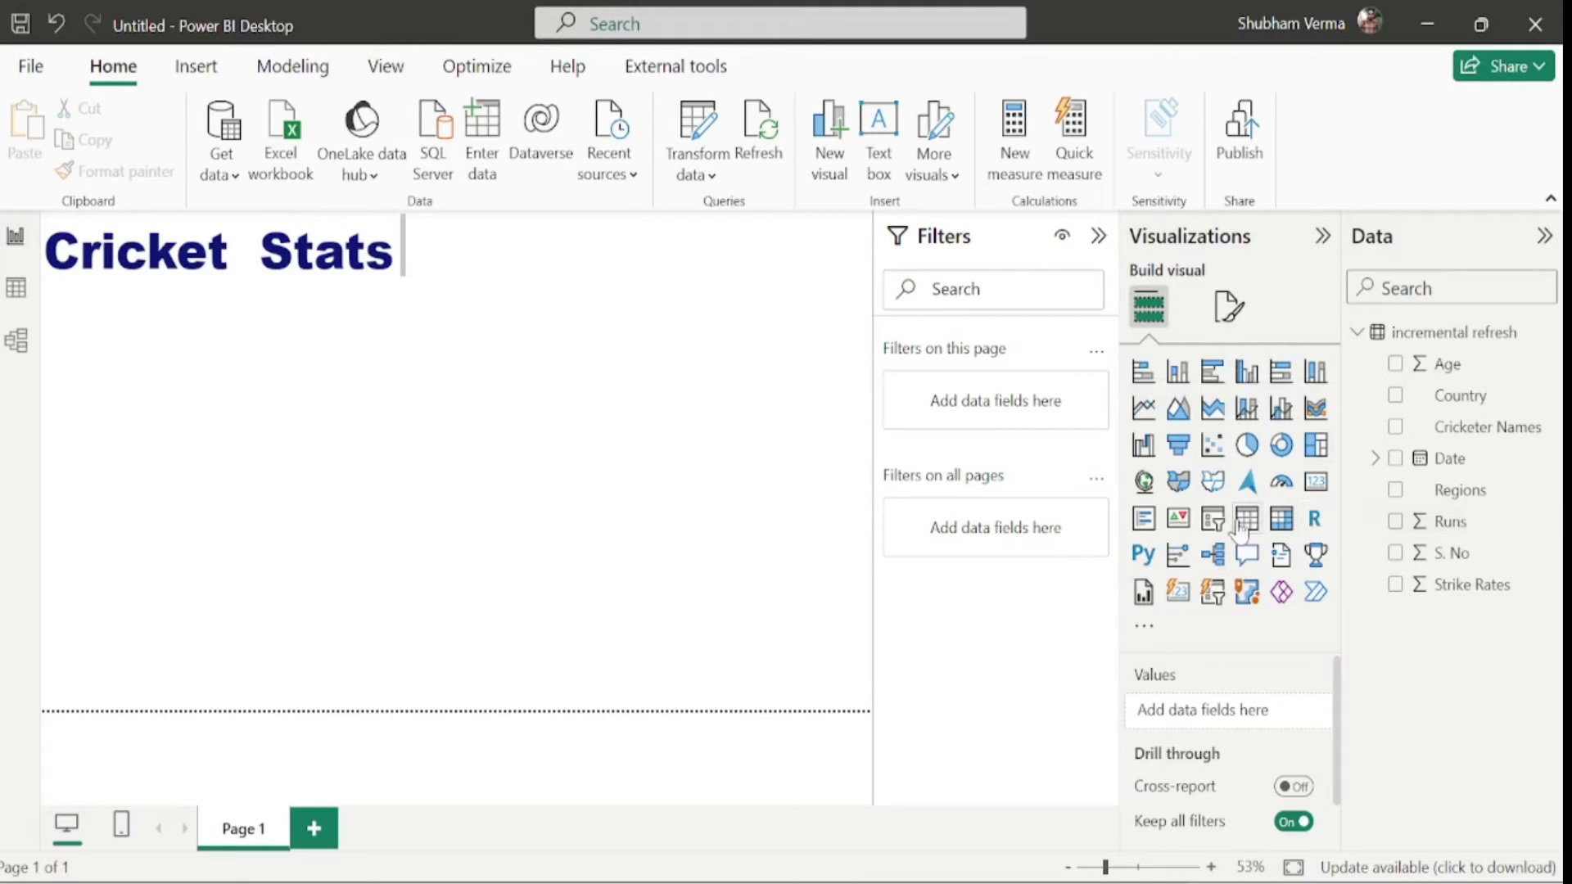
left_click(1247, 518)
left_click_drag(217, 615, 325, 698)
left_click_drag(327, 412, 407, 310)
- Add the Cricketer Names, Runs, Regions and Strike Rates fields as columns of the table visual, in that order
left_click_drag(1513, 428, 344, 555)
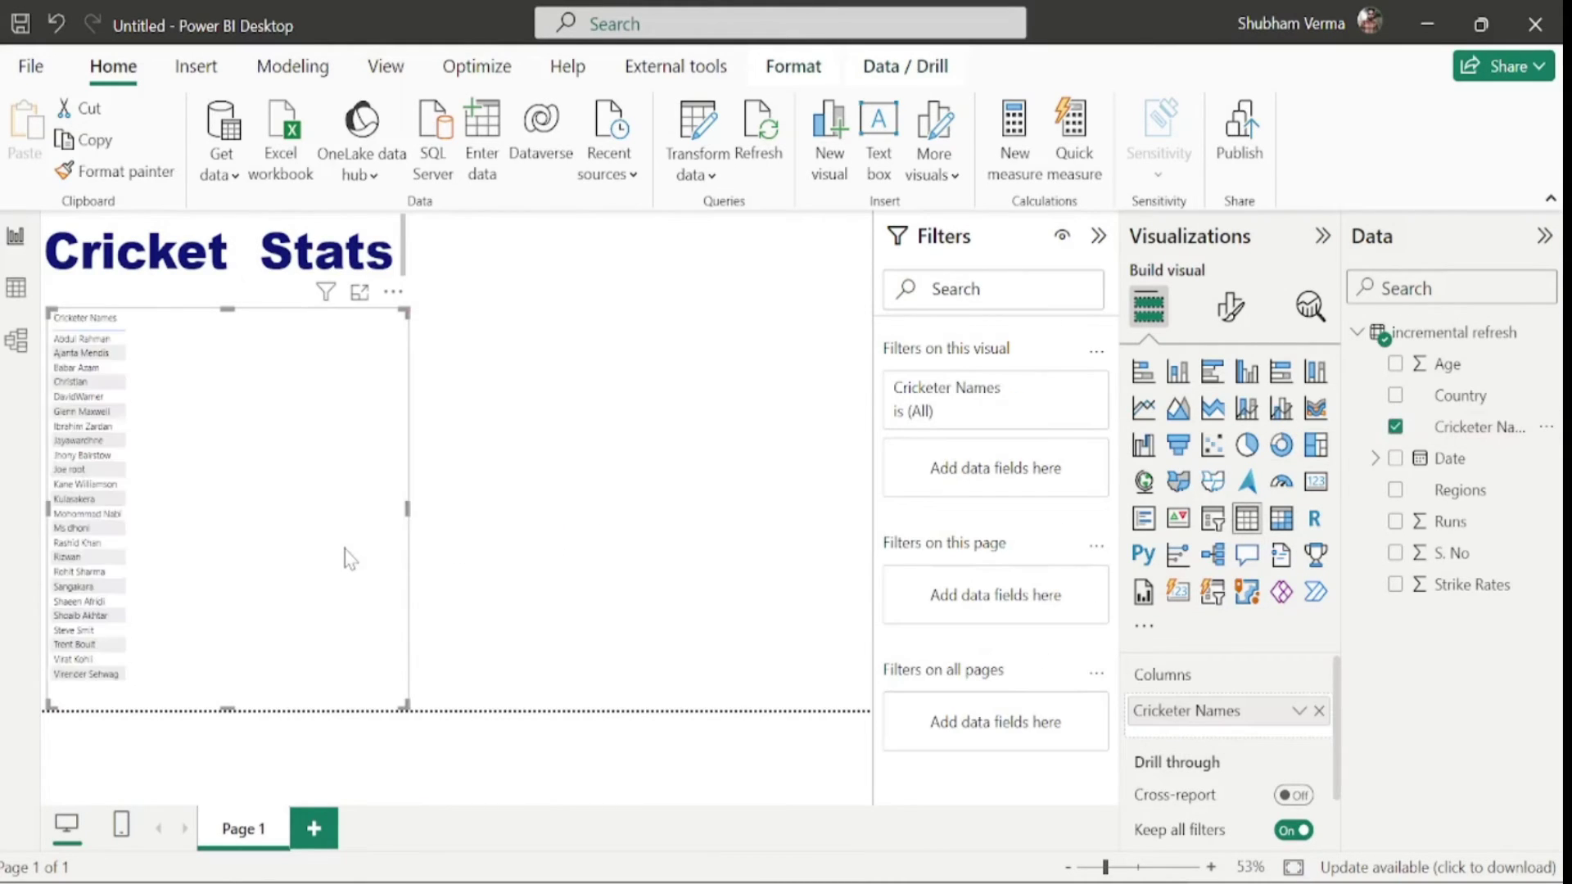
left_click_drag(1451, 521, 276, 518)
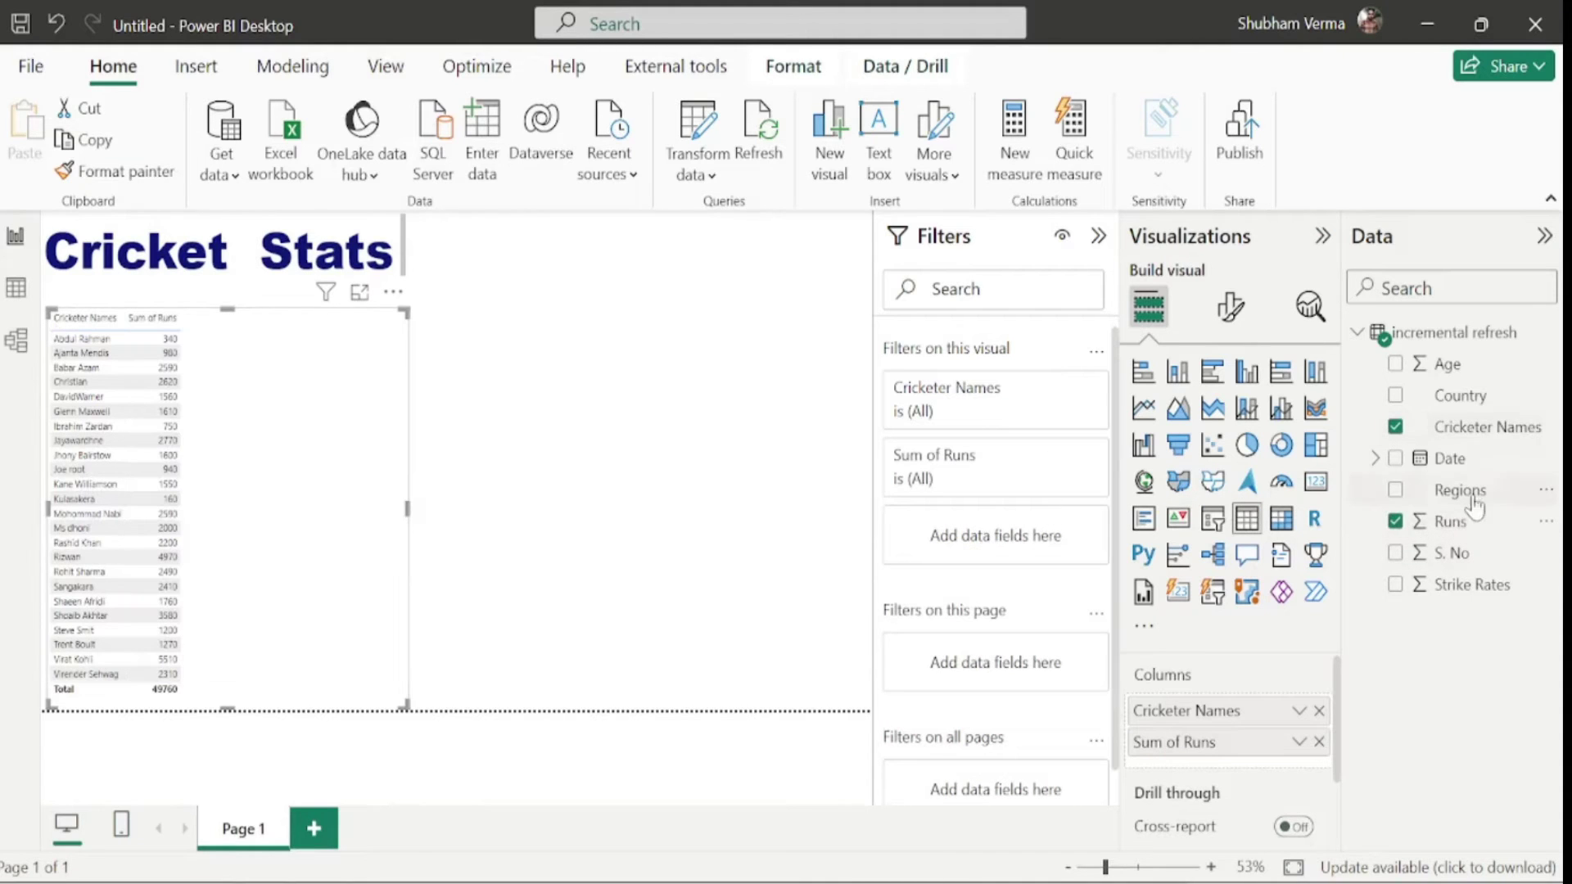
left_click_drag(1465, 496, 311, 467)
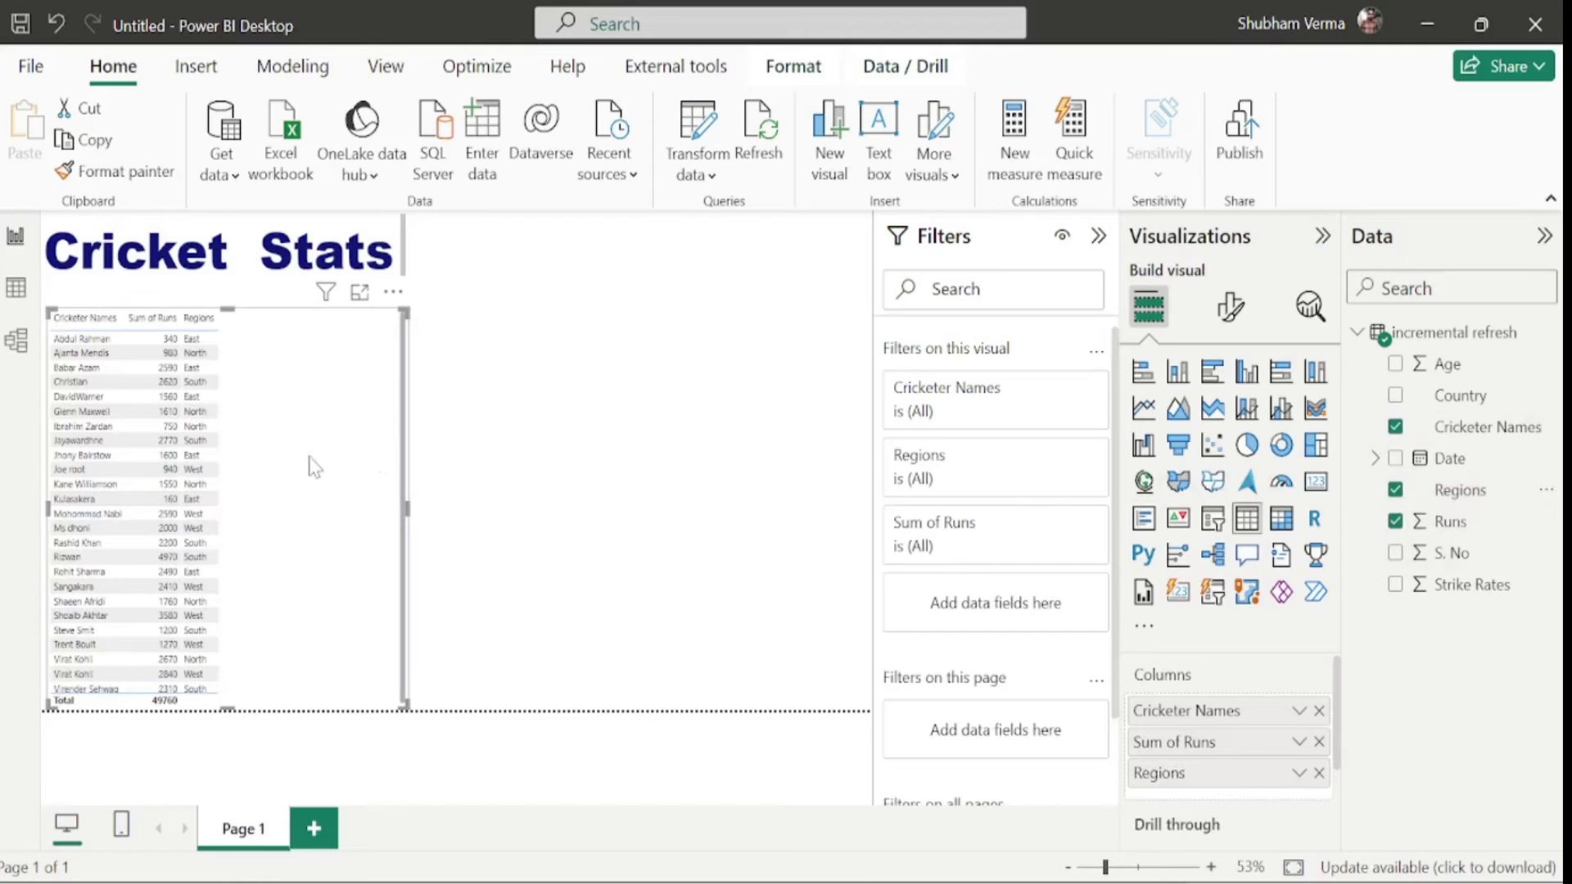
left_click_drag(1498, 596, 343, 516)
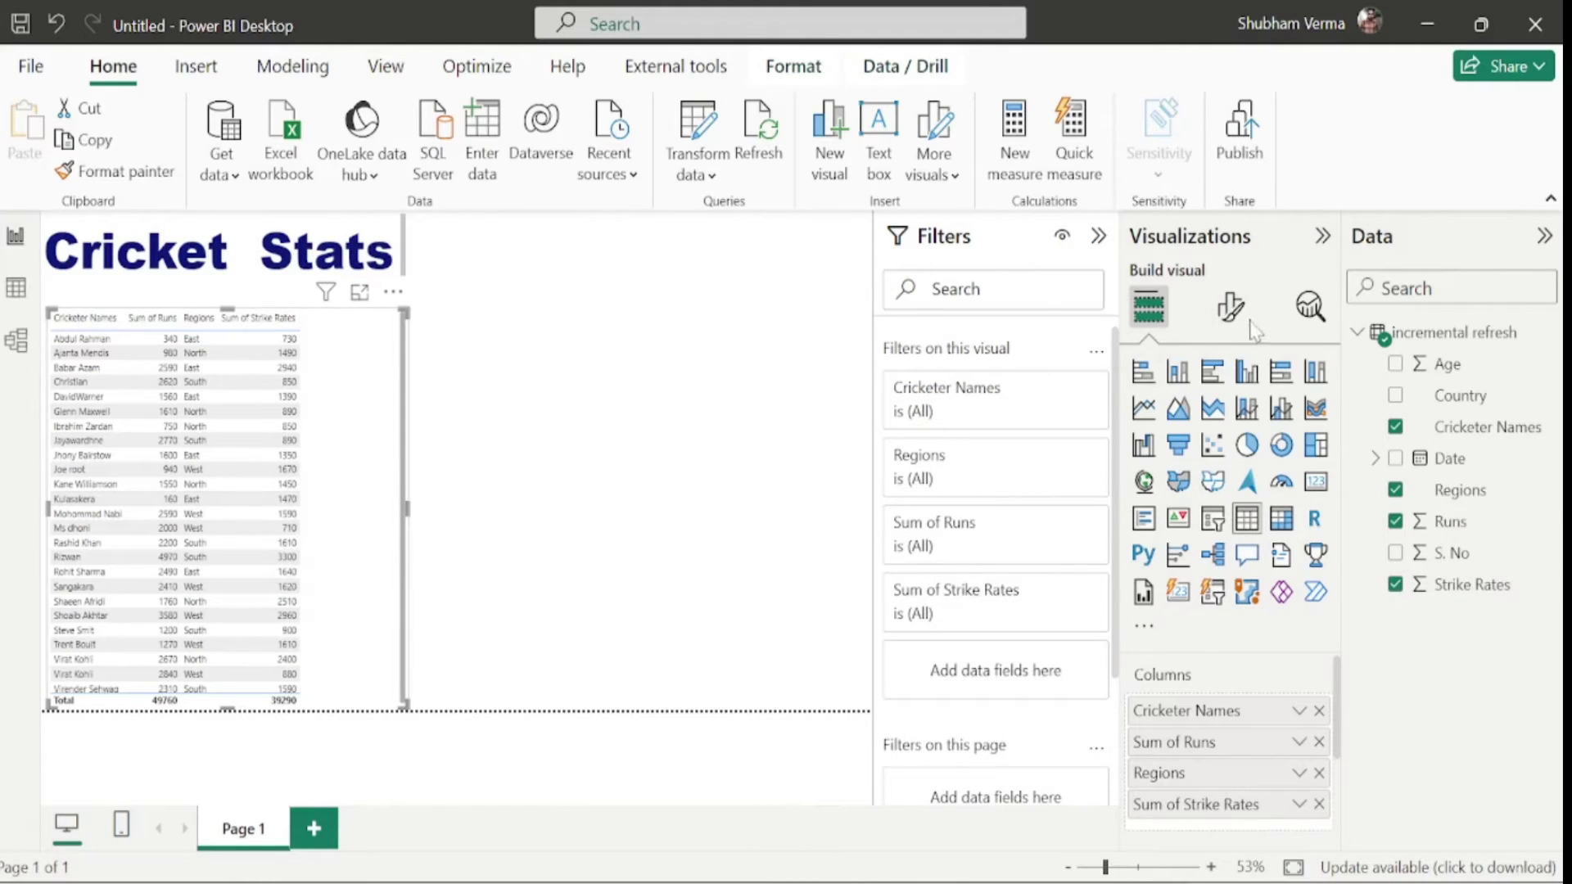
- Increase the font size of the table visual's values by several points
left_click(1230, 308)
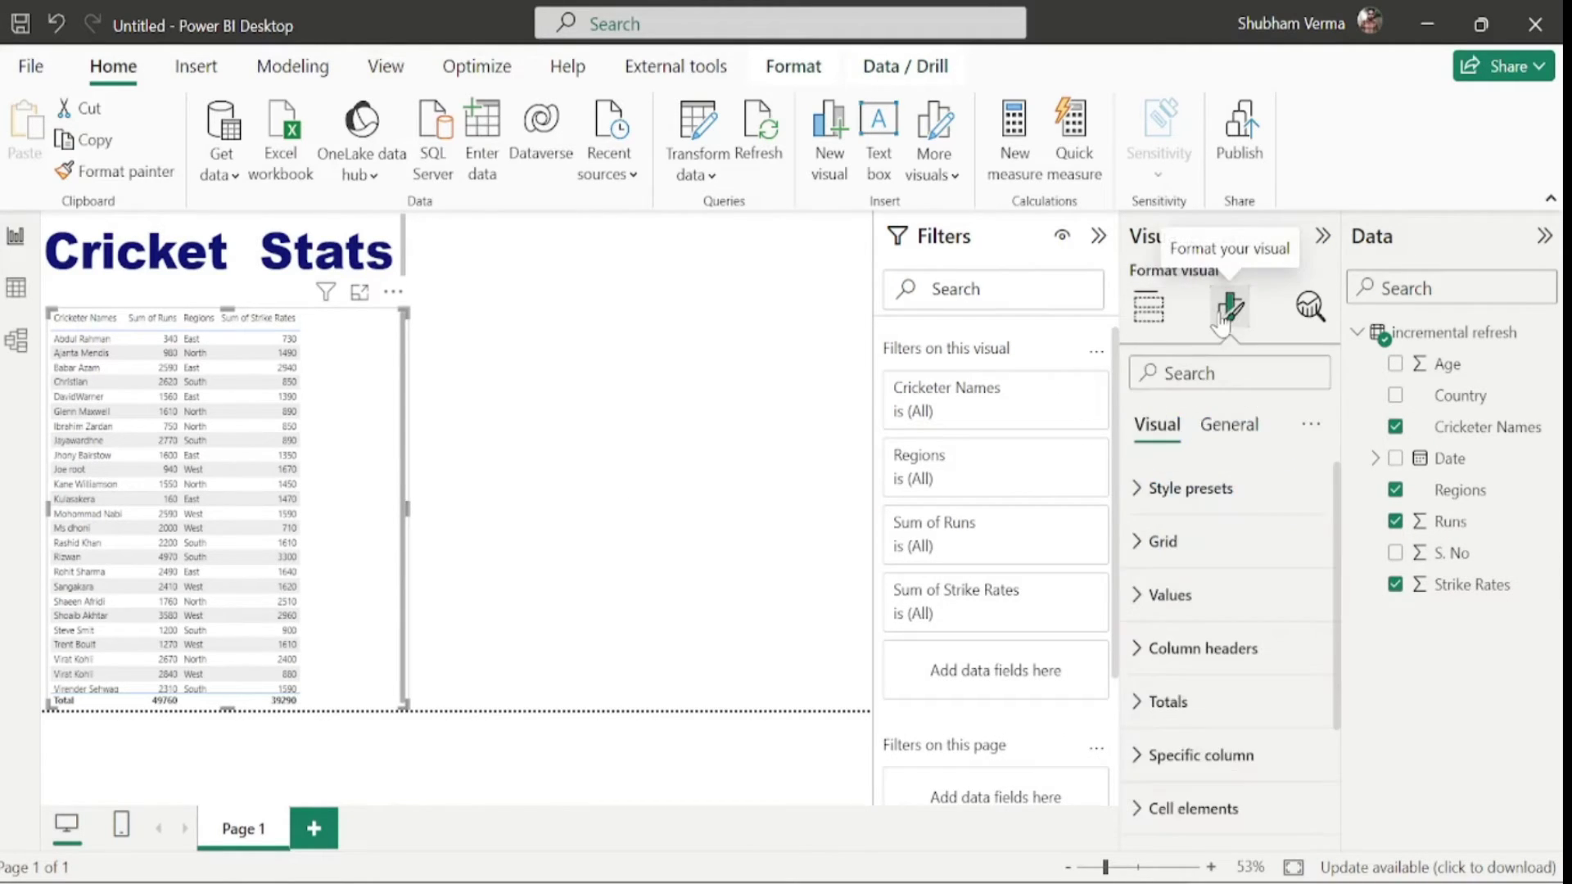
left_click(1151, 594)
left_click(1312, 721)
left_click(1313, 721)
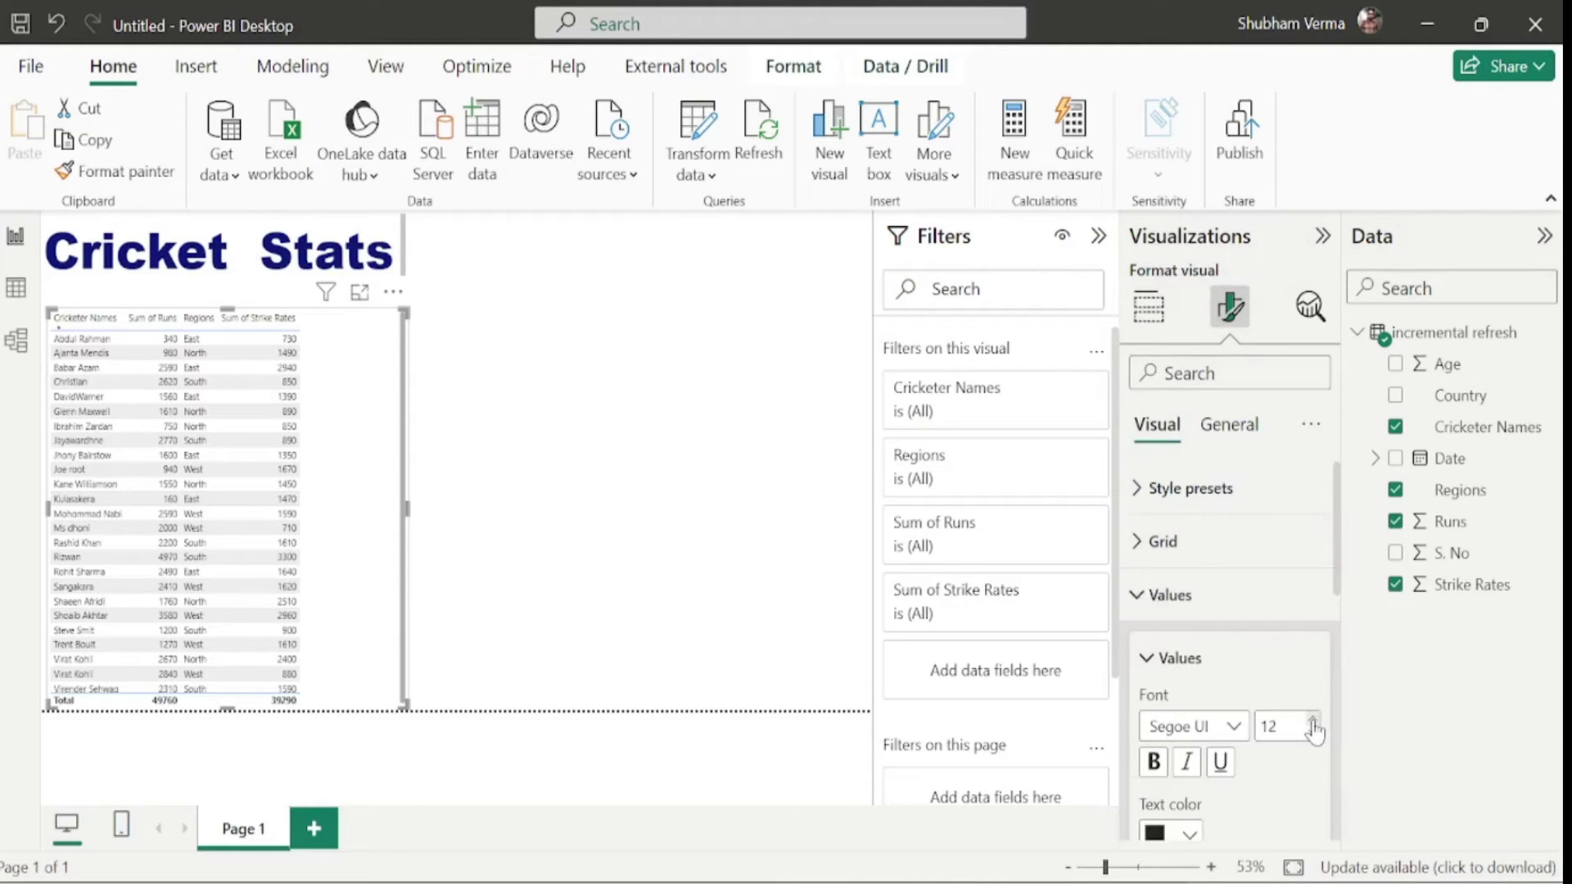
left_click(1313, 721)
left_click(1313, 721)
left_click(1313, 721)
left_click(1313, 720)
left_click(1138, 595)
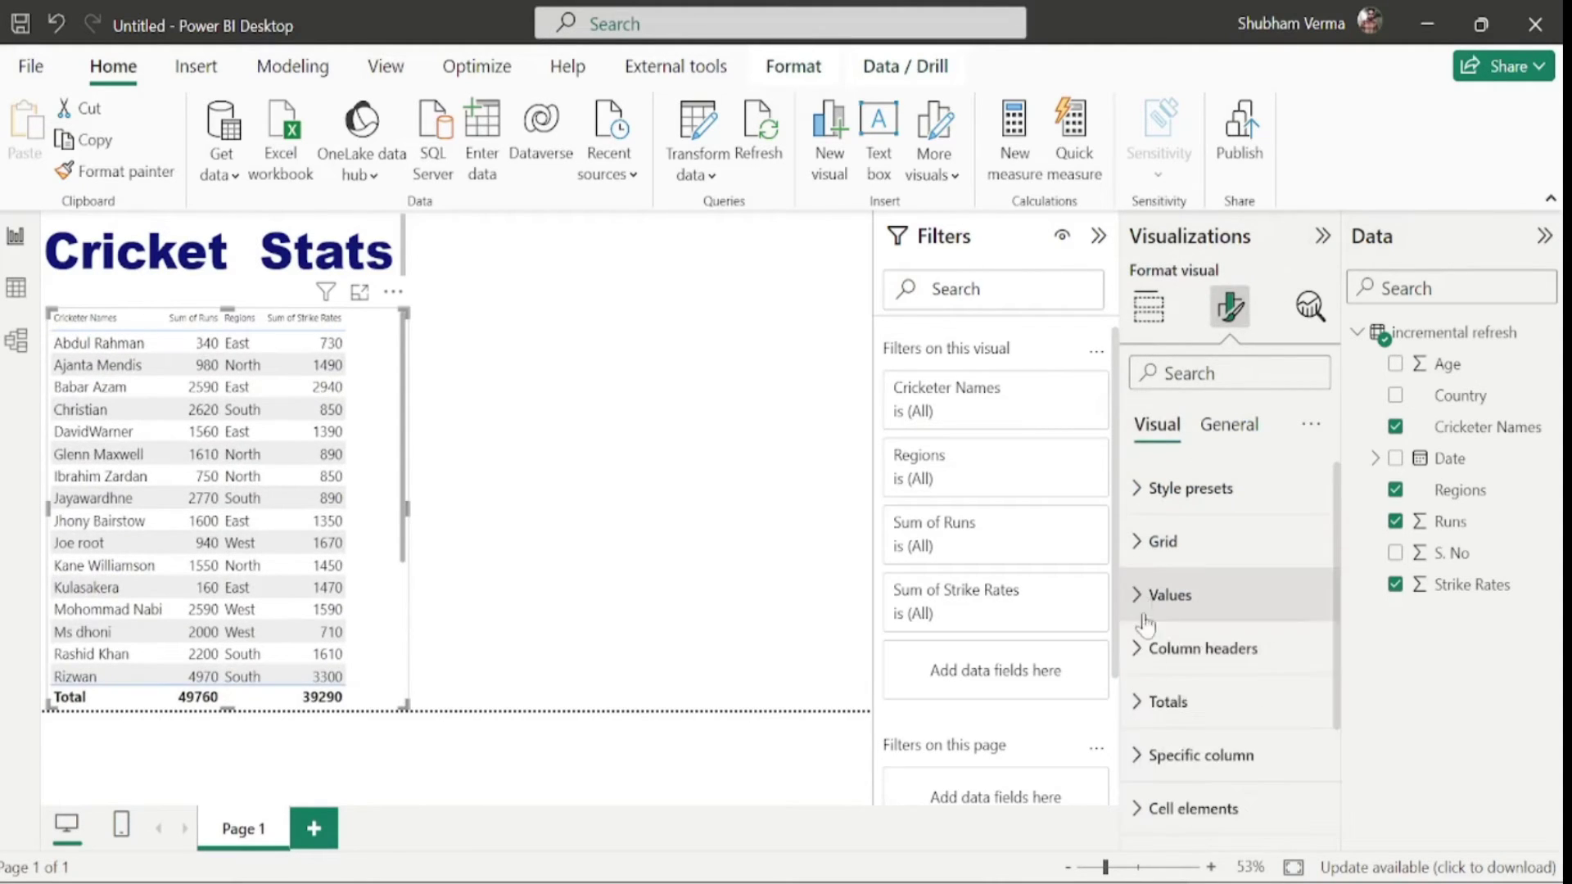
- Set the font size of the table visual's column headers to 14
left_click(1140, 649)
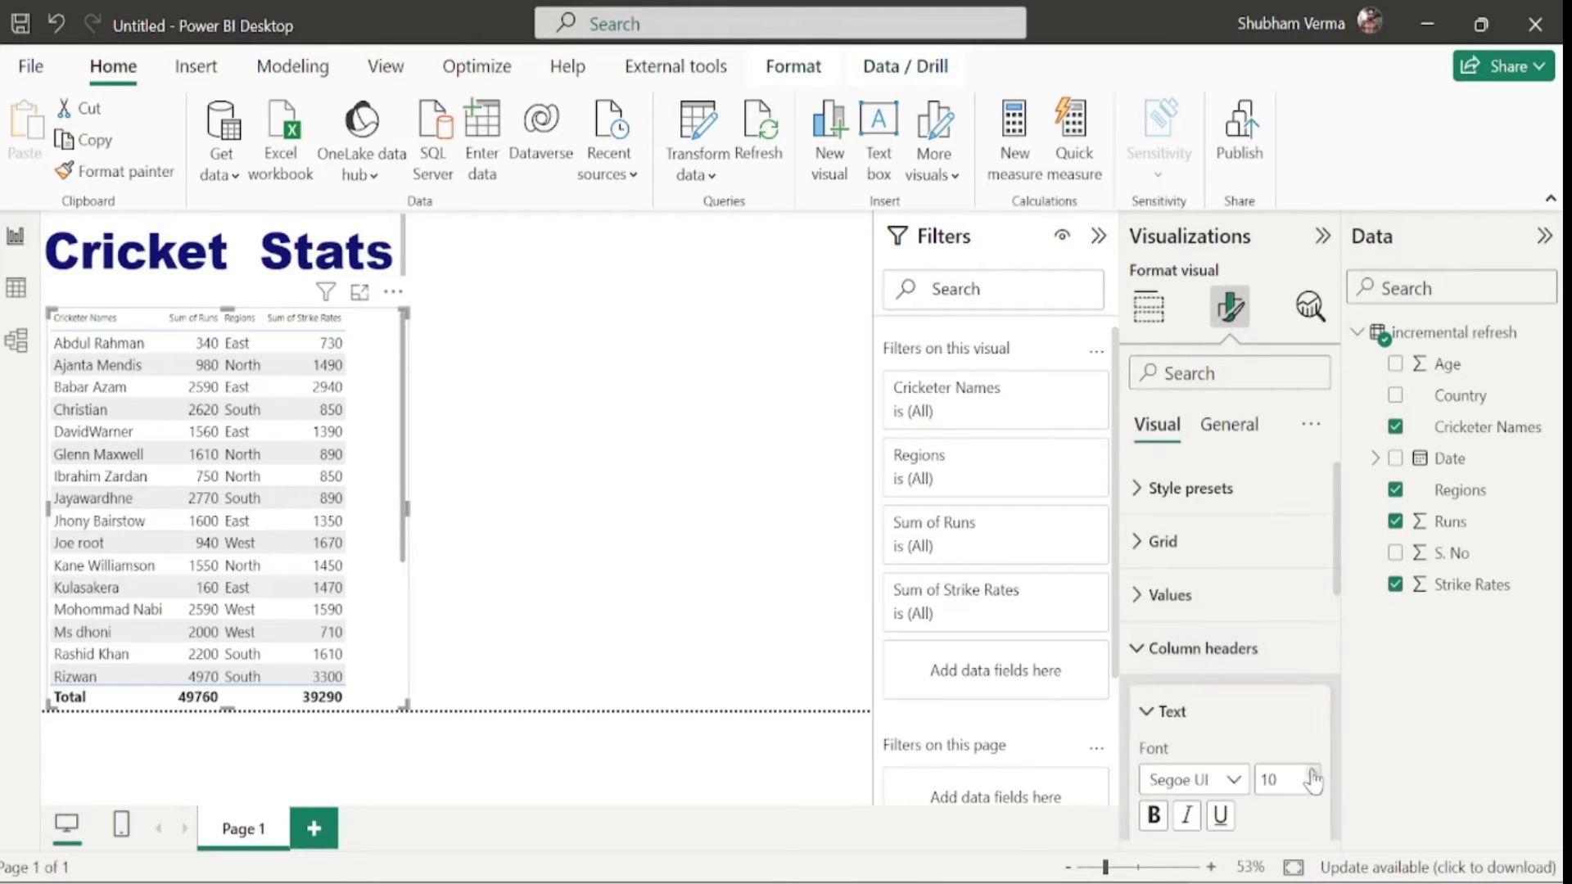
left_click(1313, 773)
left_click(1312, 774)
left_click(1312, 774)
left_click(1313, 774)
left_click(1137, 649)
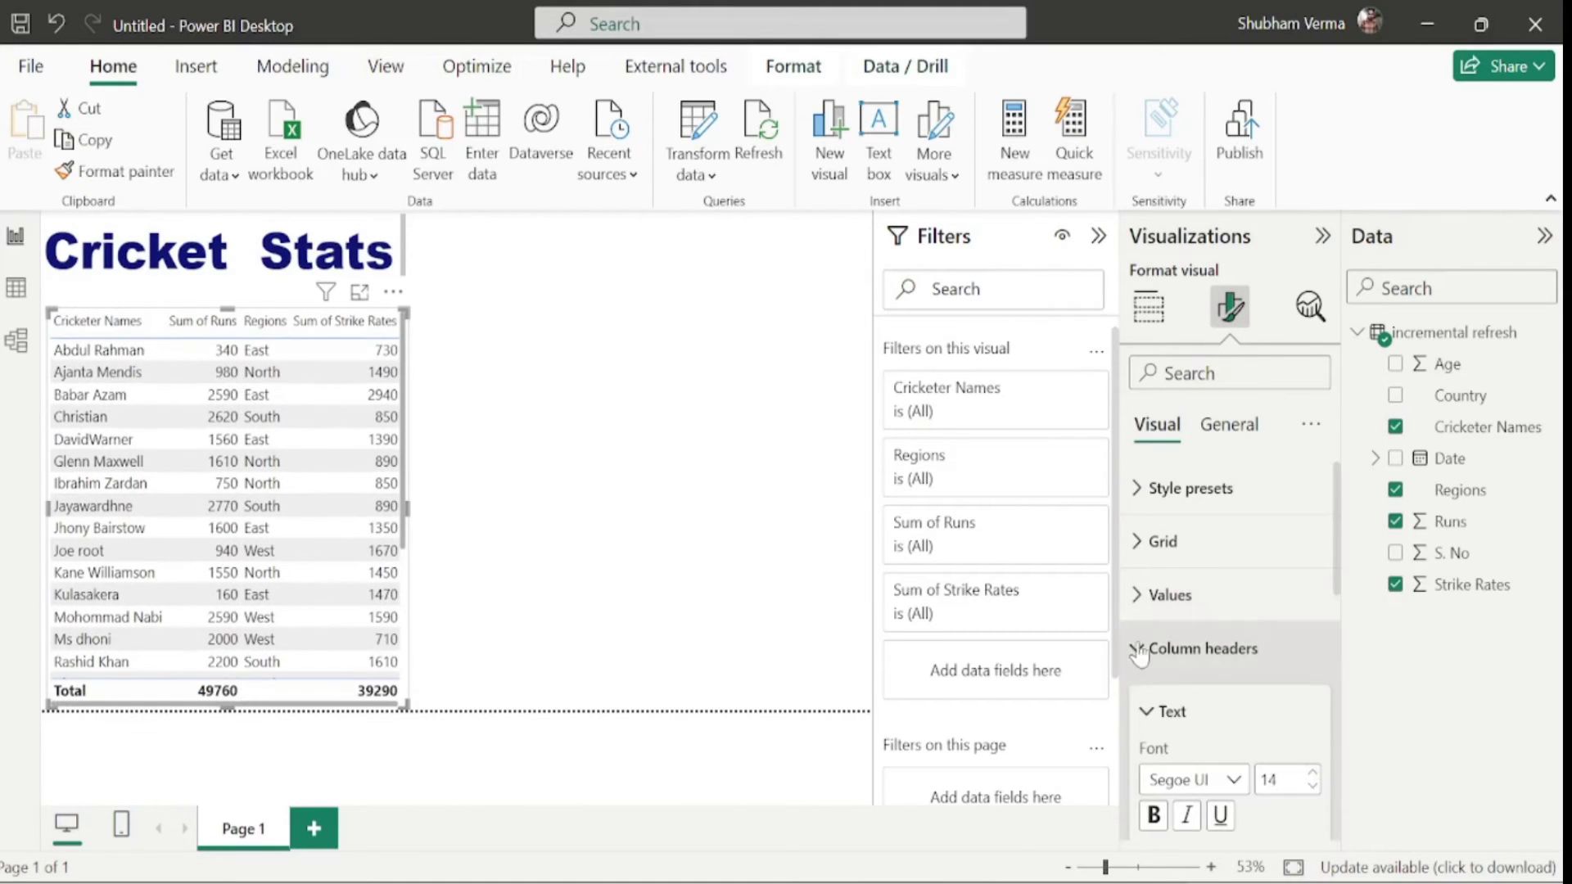
- Insert a pie chart, shrink it, and place it in the report page's upper-right corner
left_click(667, 578)
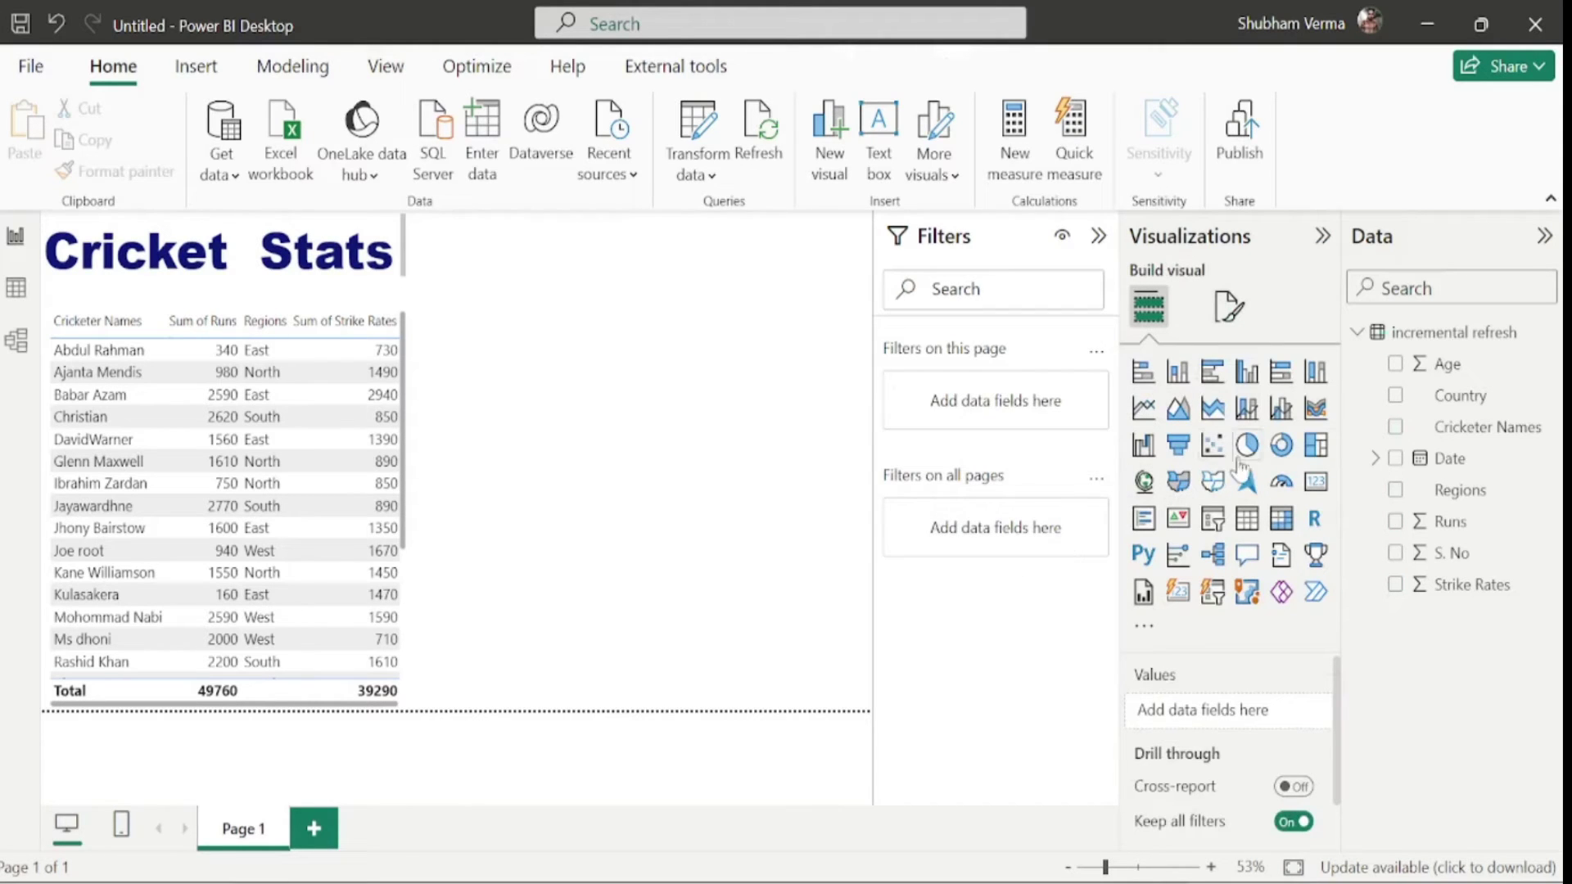
left_click(1249, 449)
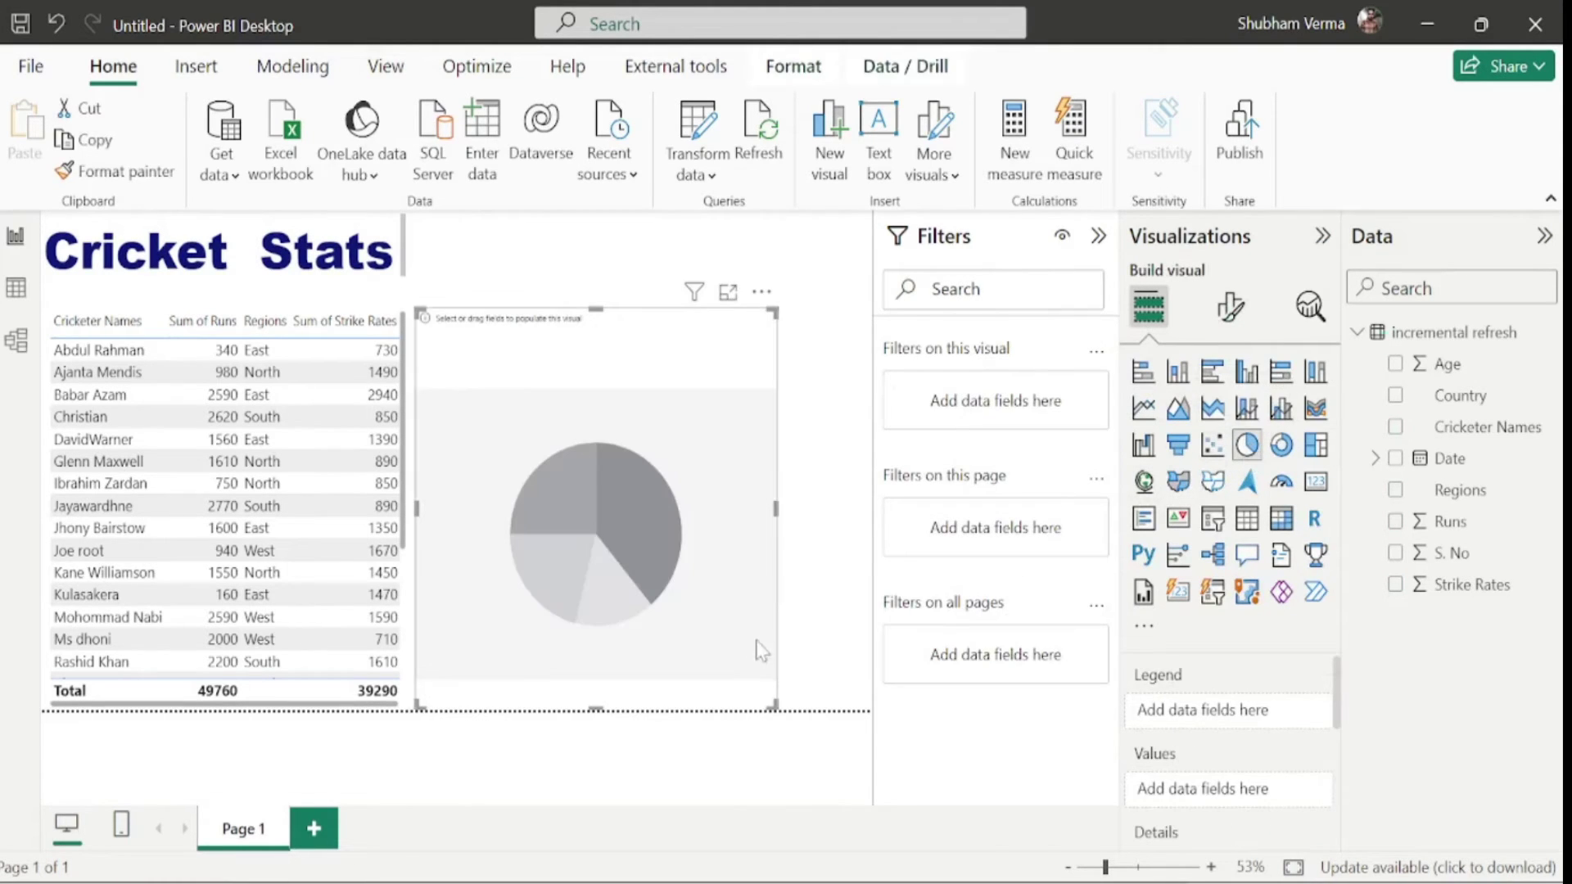
left_click_drag(770, 700, 665, 593)
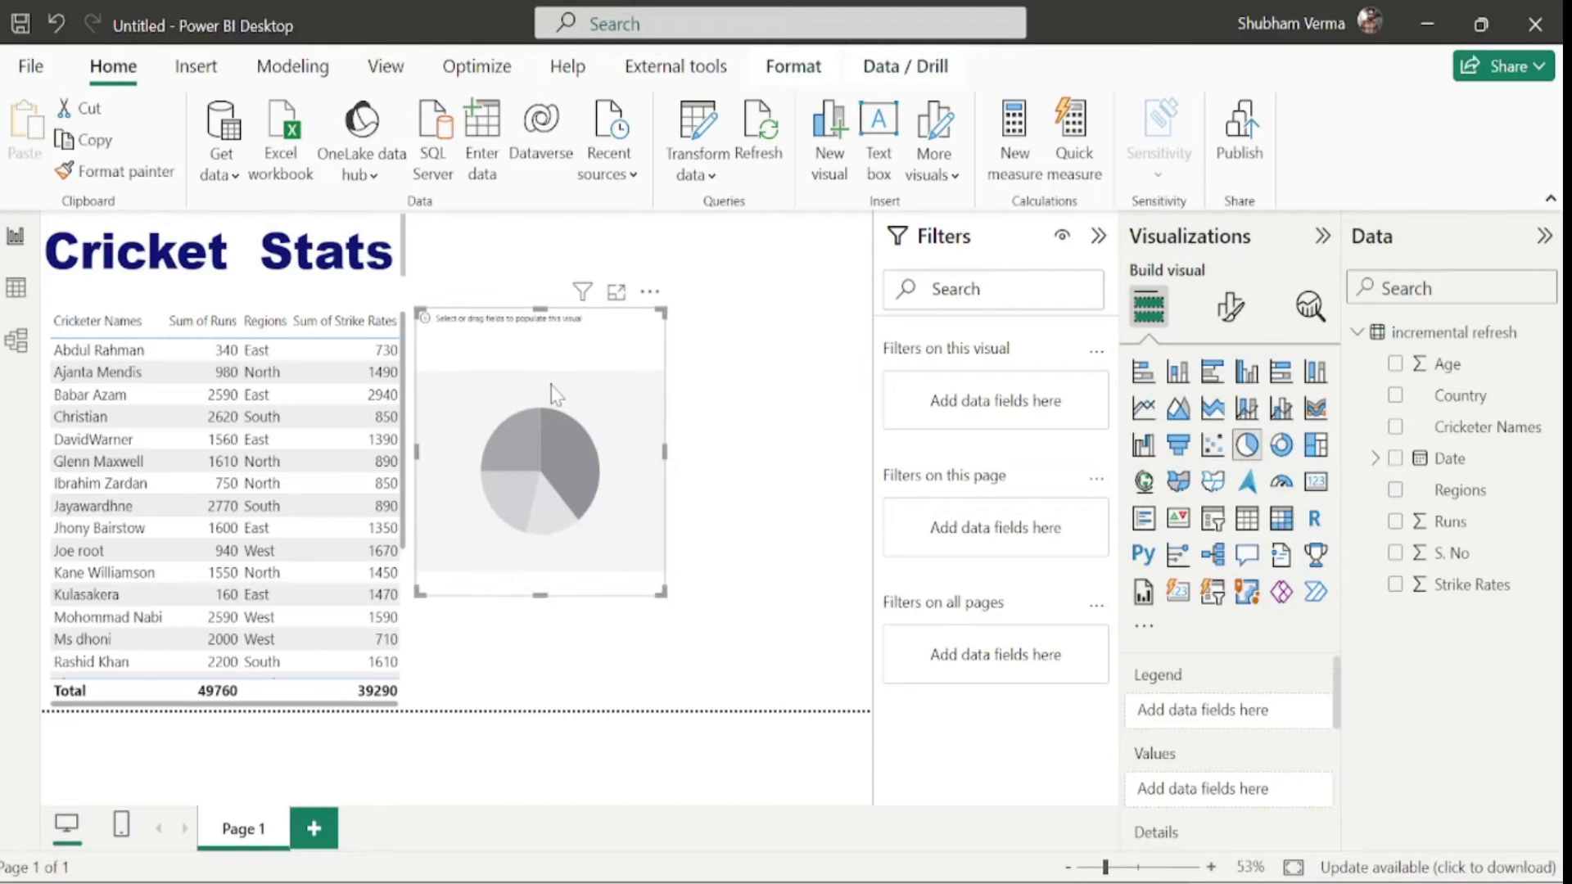
left_click_drag(551, 397, 759, 309)
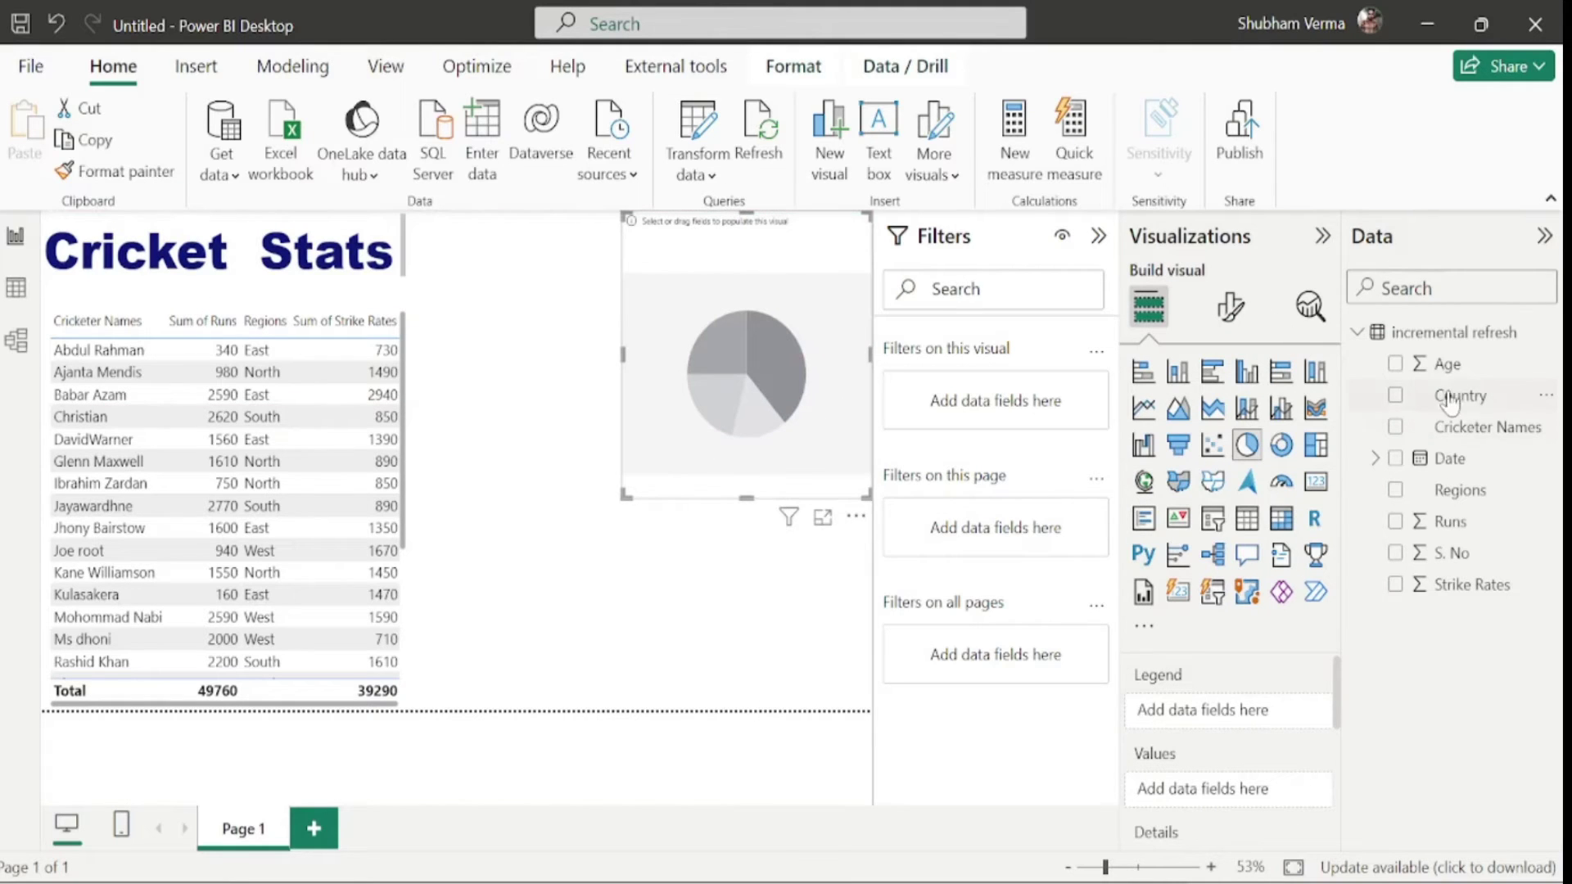
- Use Country as the pie chart's legend and Runs as its values, and widen the chart toward the title
left_click_drag(1460, 396, 1240, 720)
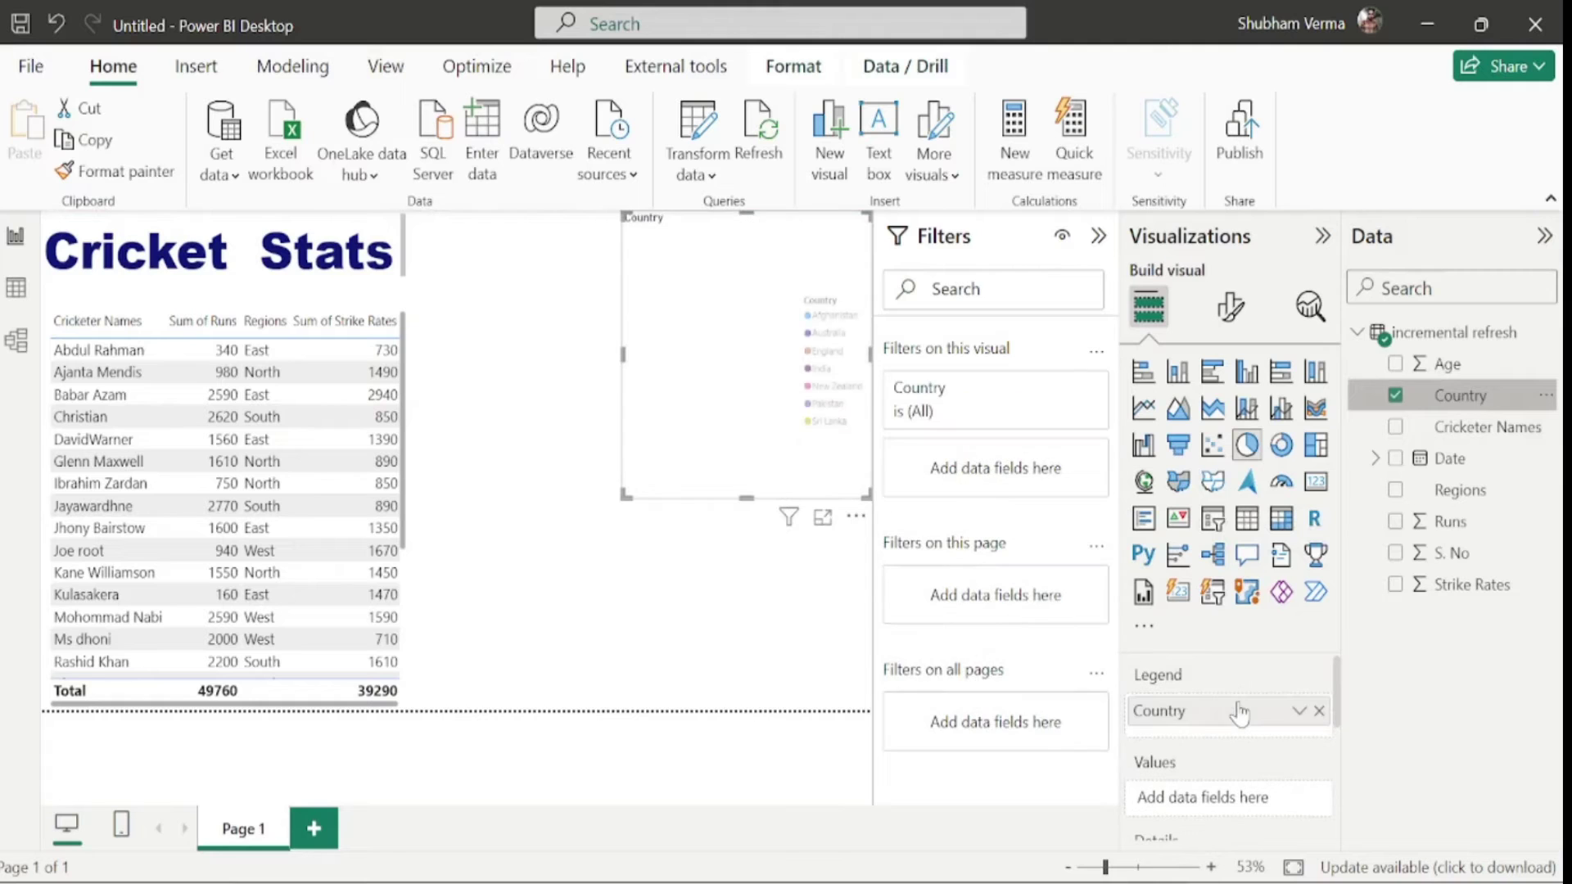
left_click_drag(1451, 527, 1243, 798)
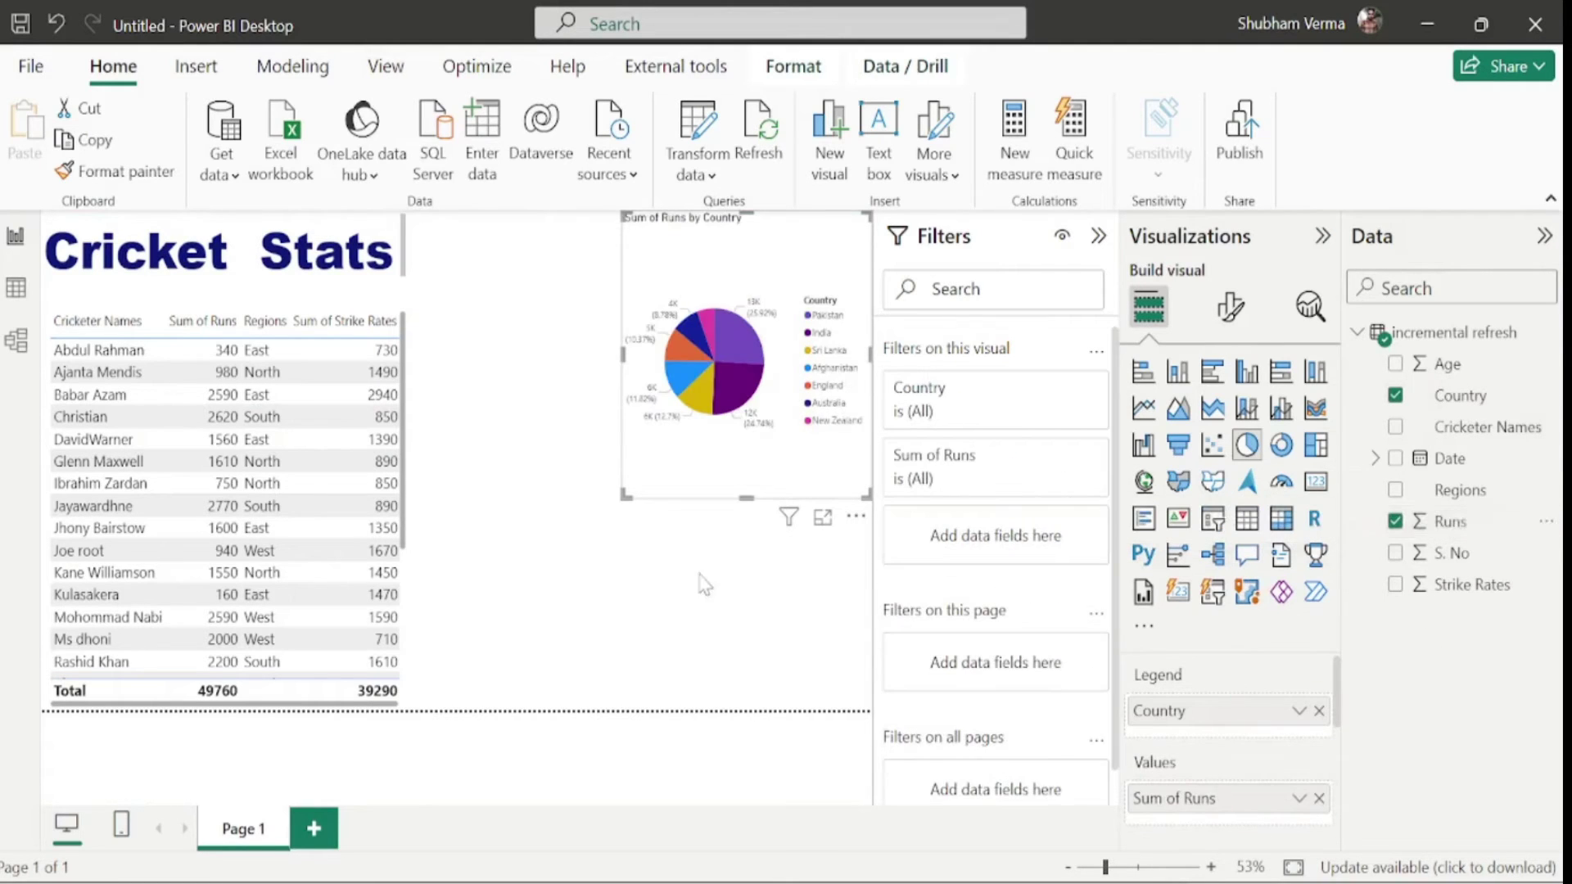
left_click(557, 532)
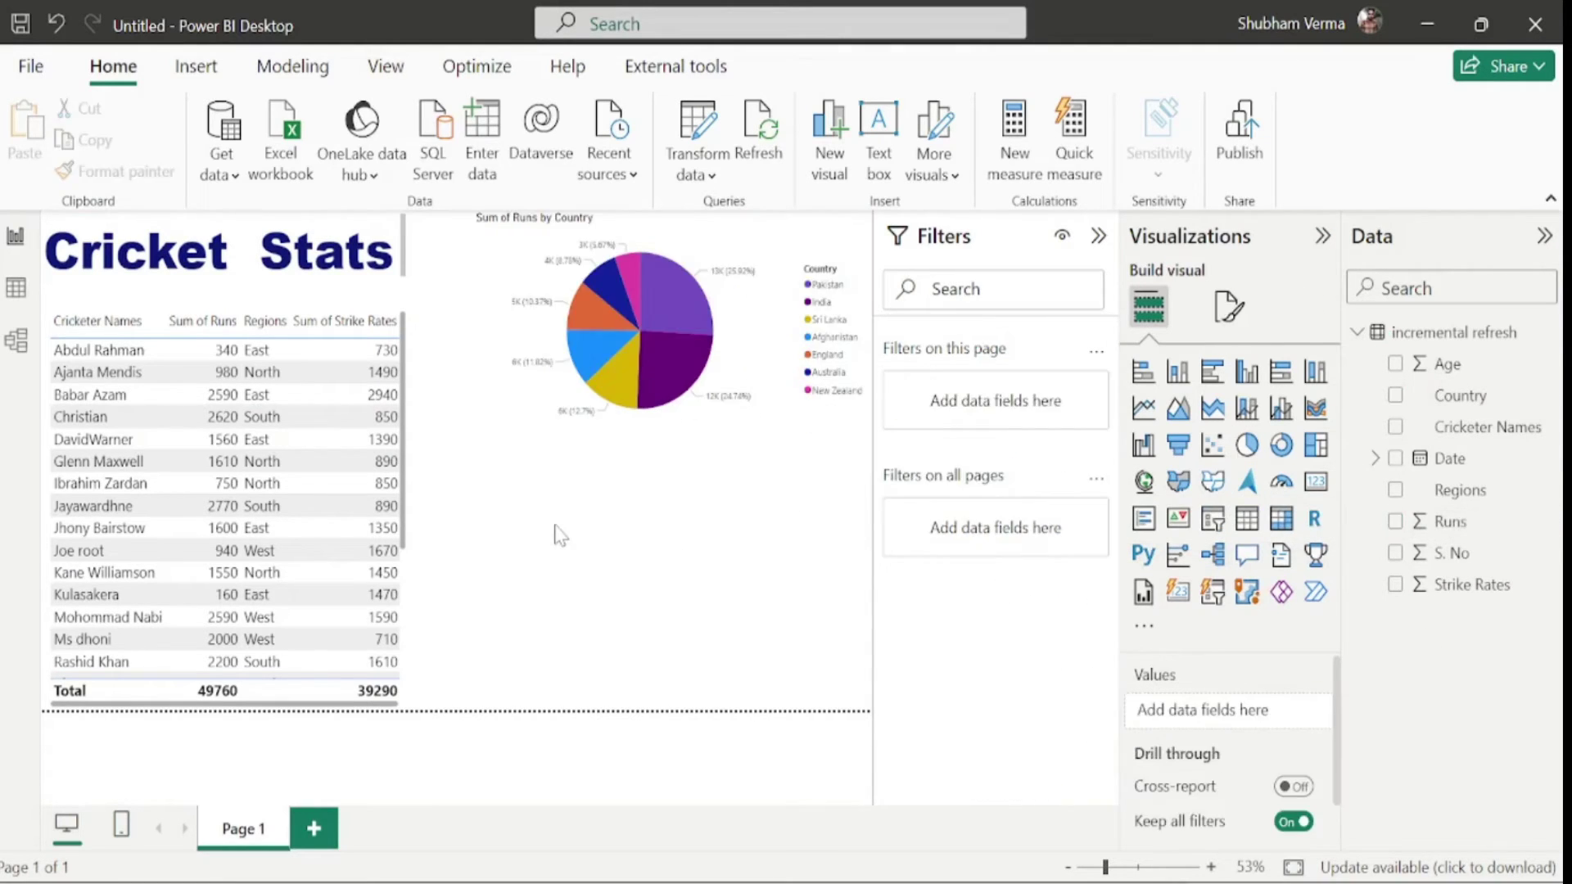
- Insert a small card visual showing the sum of Runs beneath the pie chart
left_click(1319, 488)
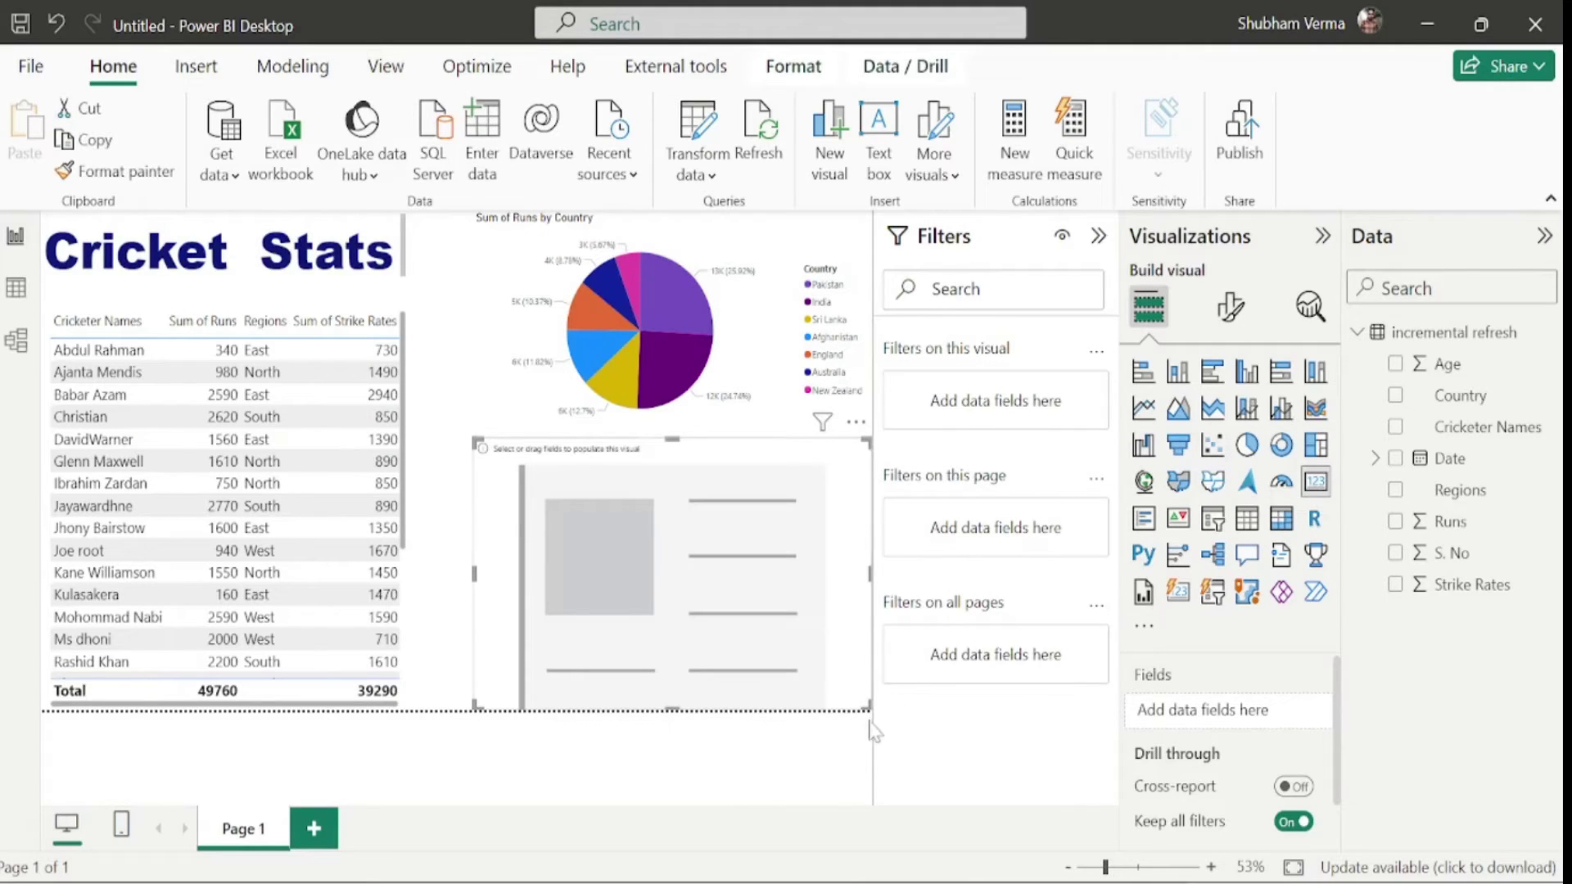
left_click_drag(868, 709, 793, 675)
left_click_drag(706, 631, 682, 606)
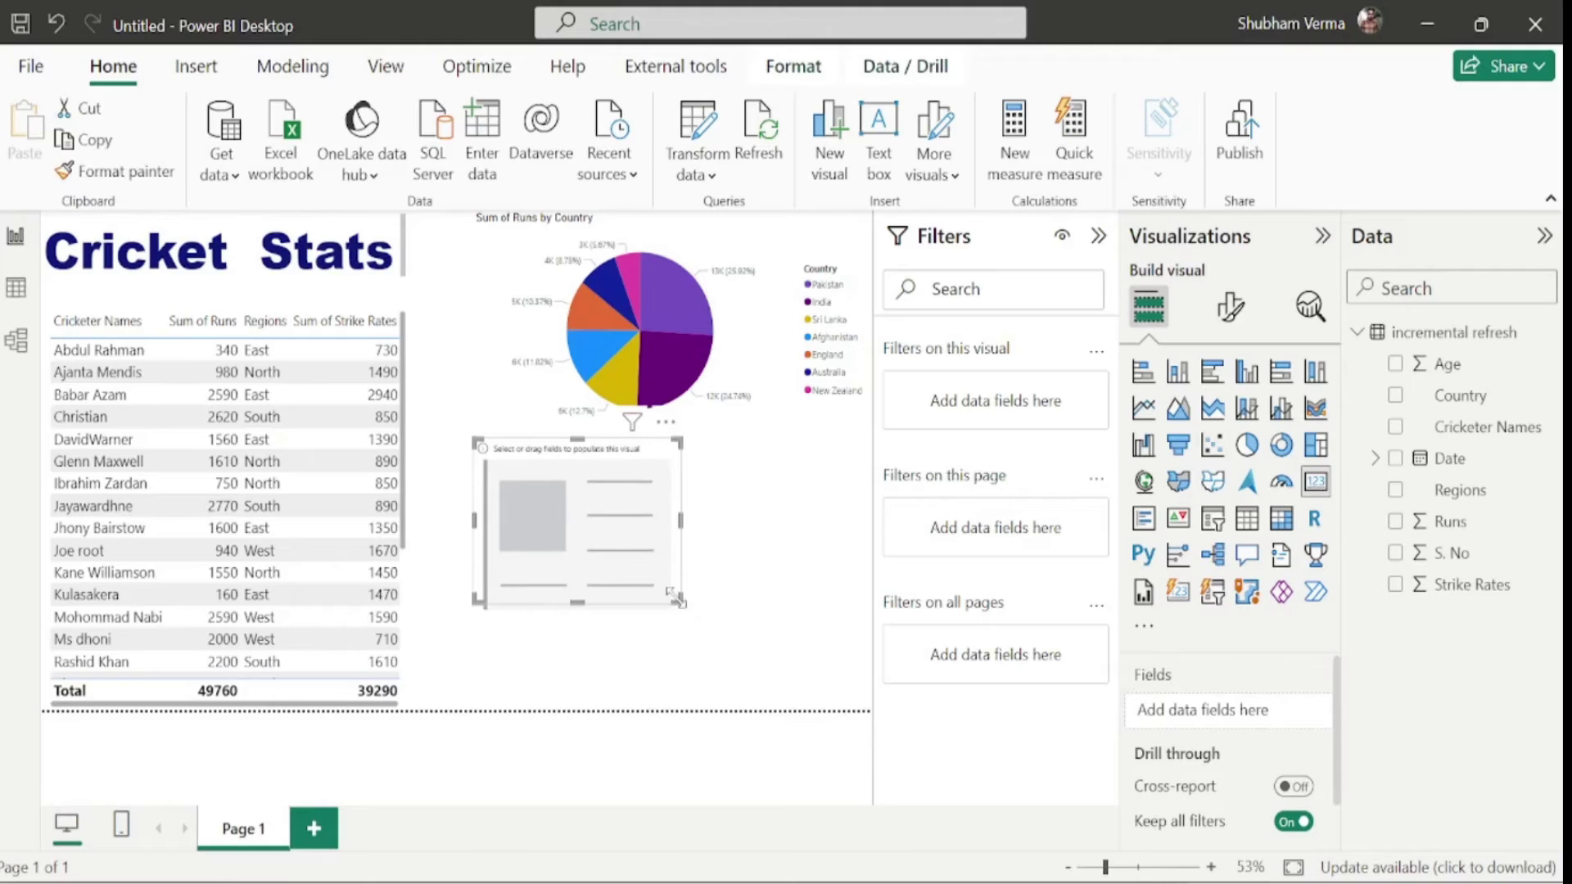
left_click_drag(1456, 527, 673, 469)
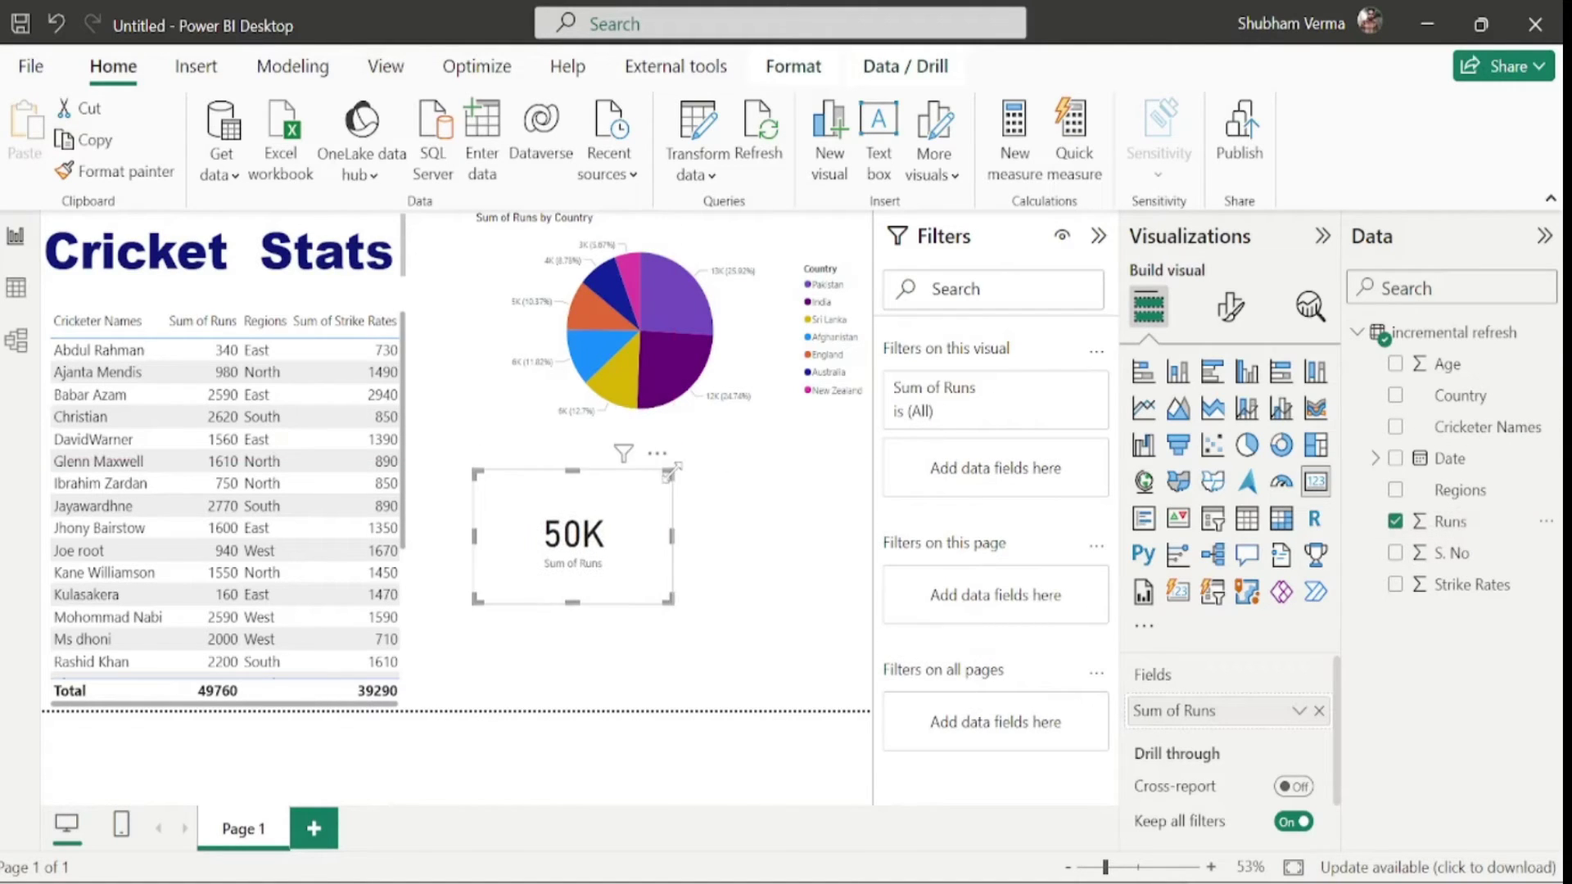
left_click(761, 534)
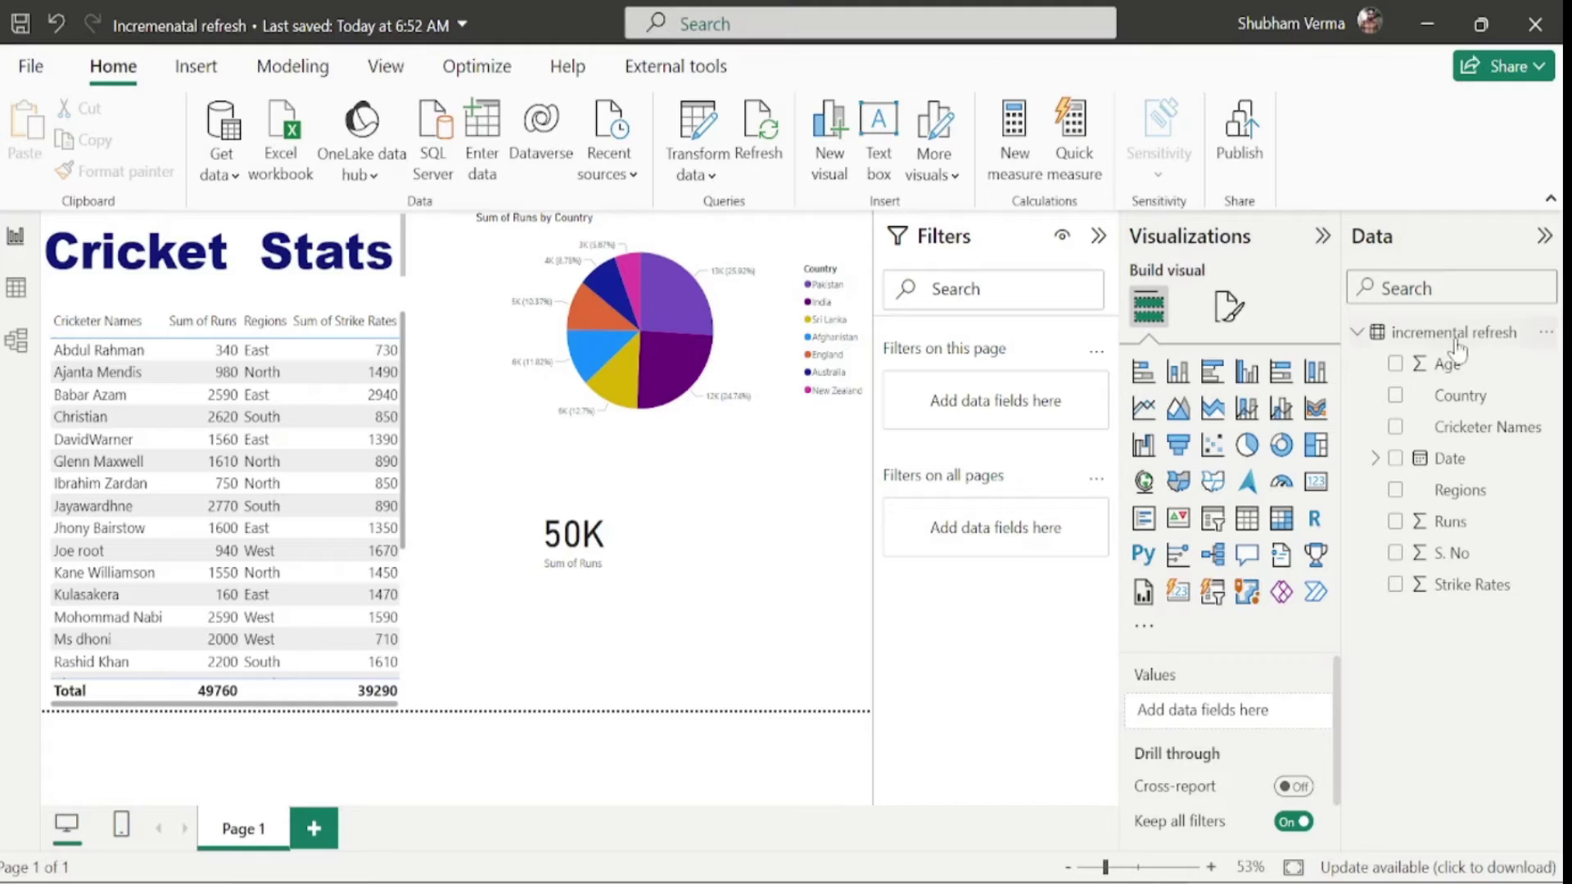
- Open the incremental refresh settings of the incremental refresh table and turn on incremental refreshing for it
left_click(1415, 347)
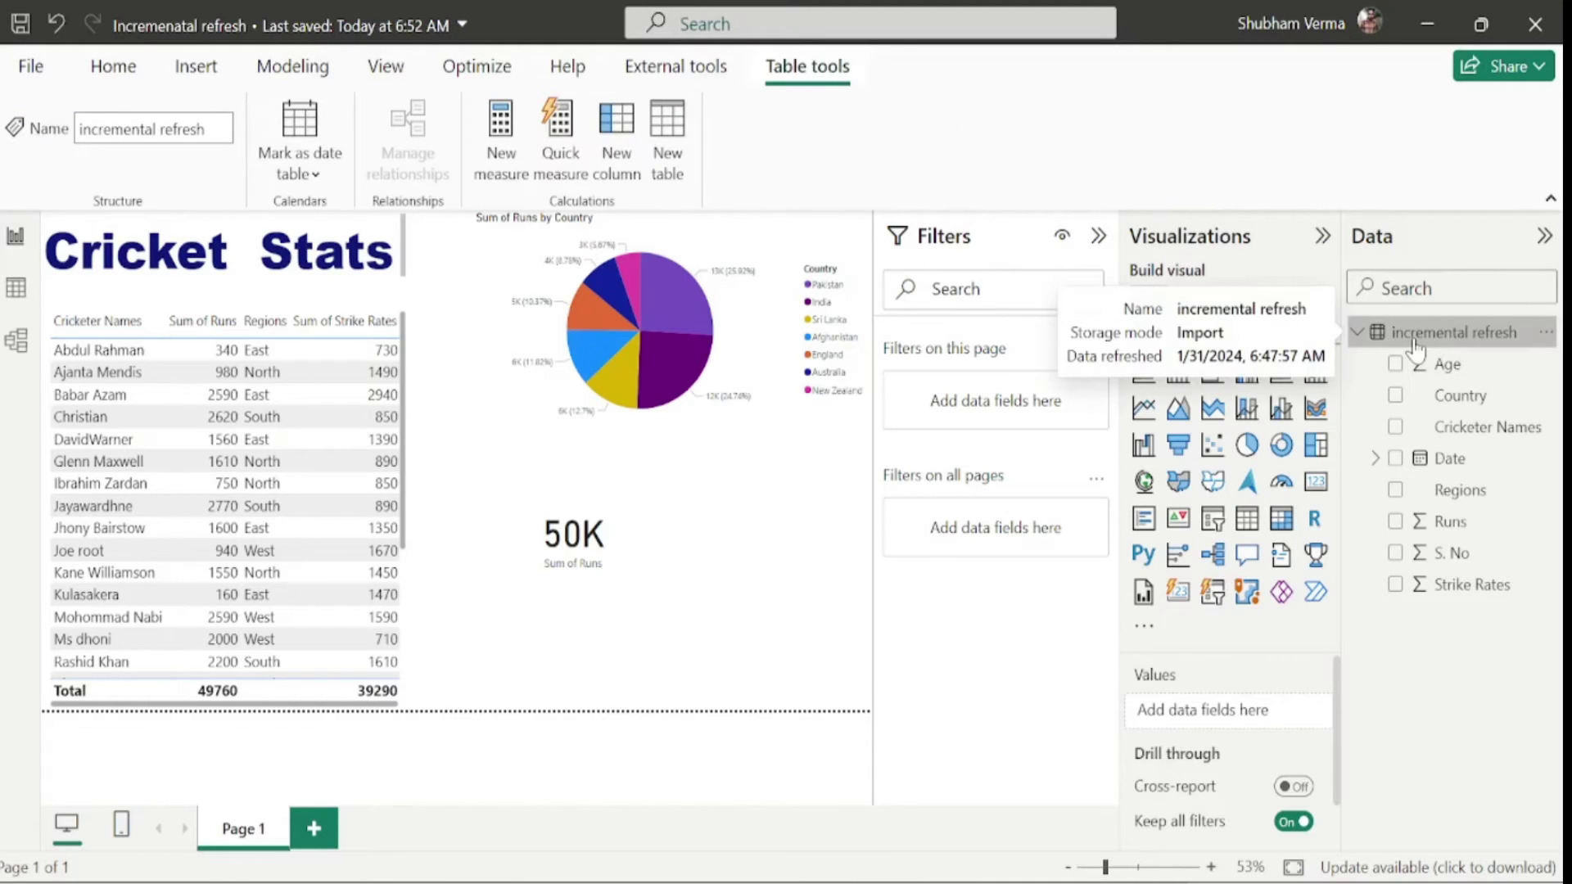
right_click(1416, 349)
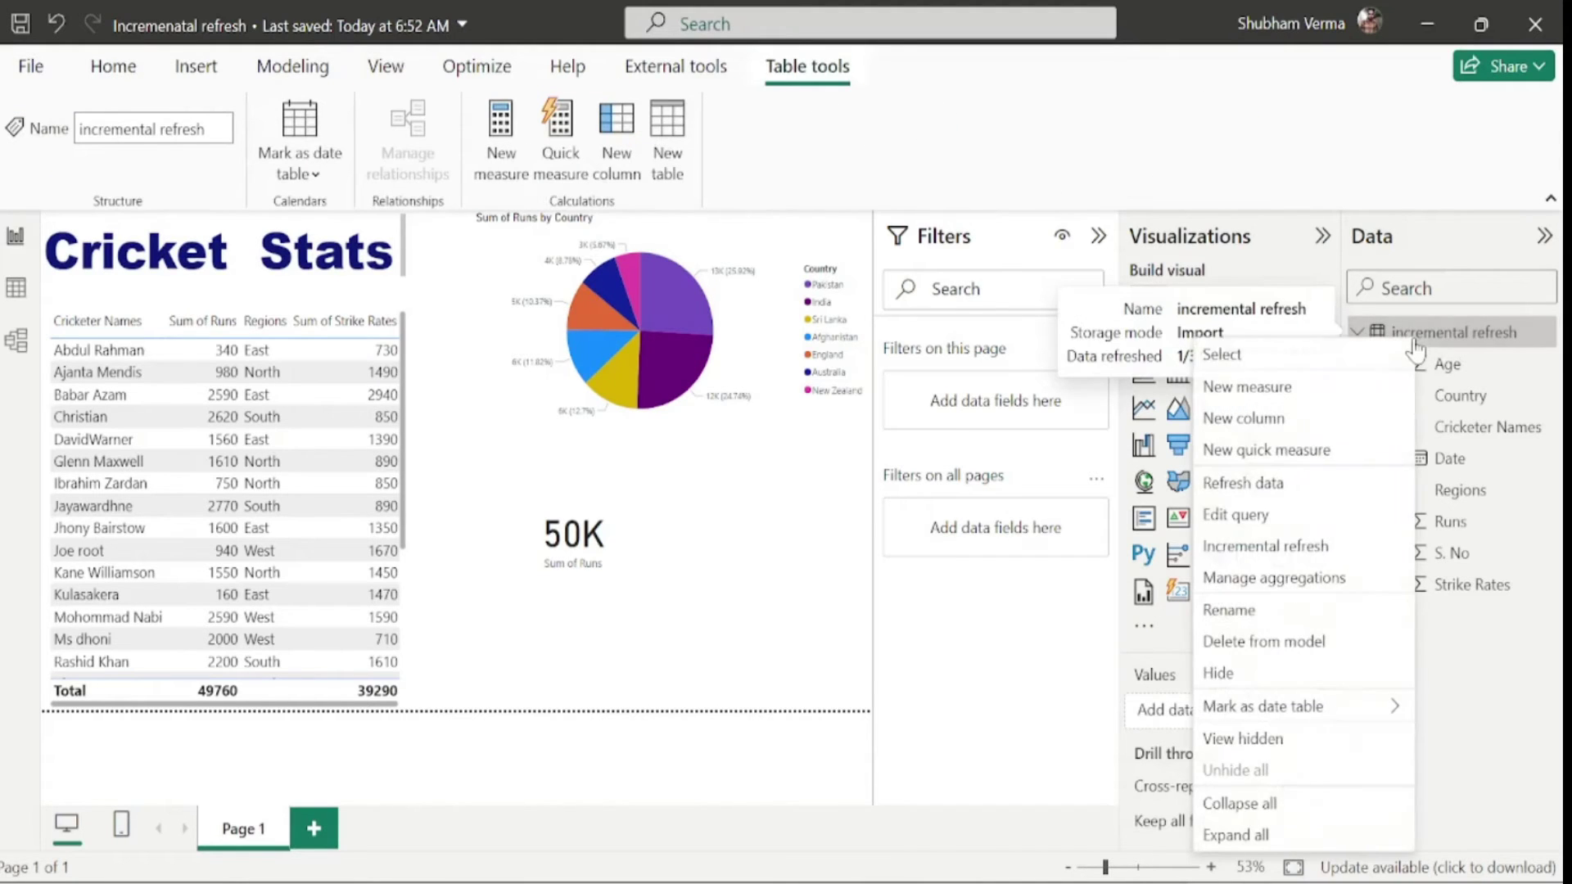
left_click(1243, 549)
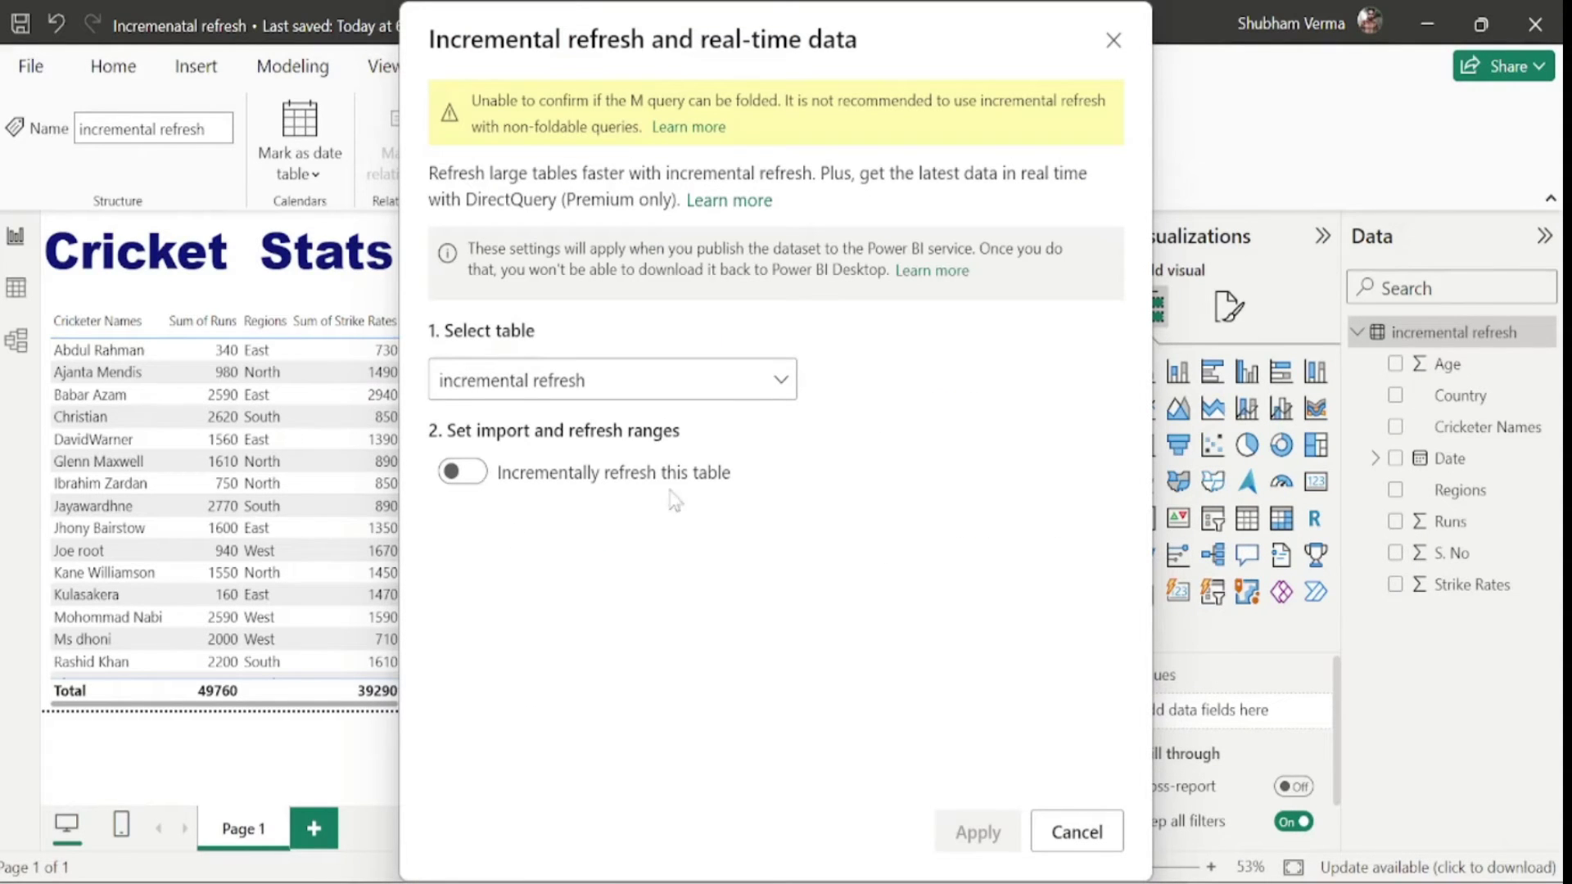
left_click(463, 472)
- Set the archived data to start 2 years before the refresh date
left_click(647, 519)
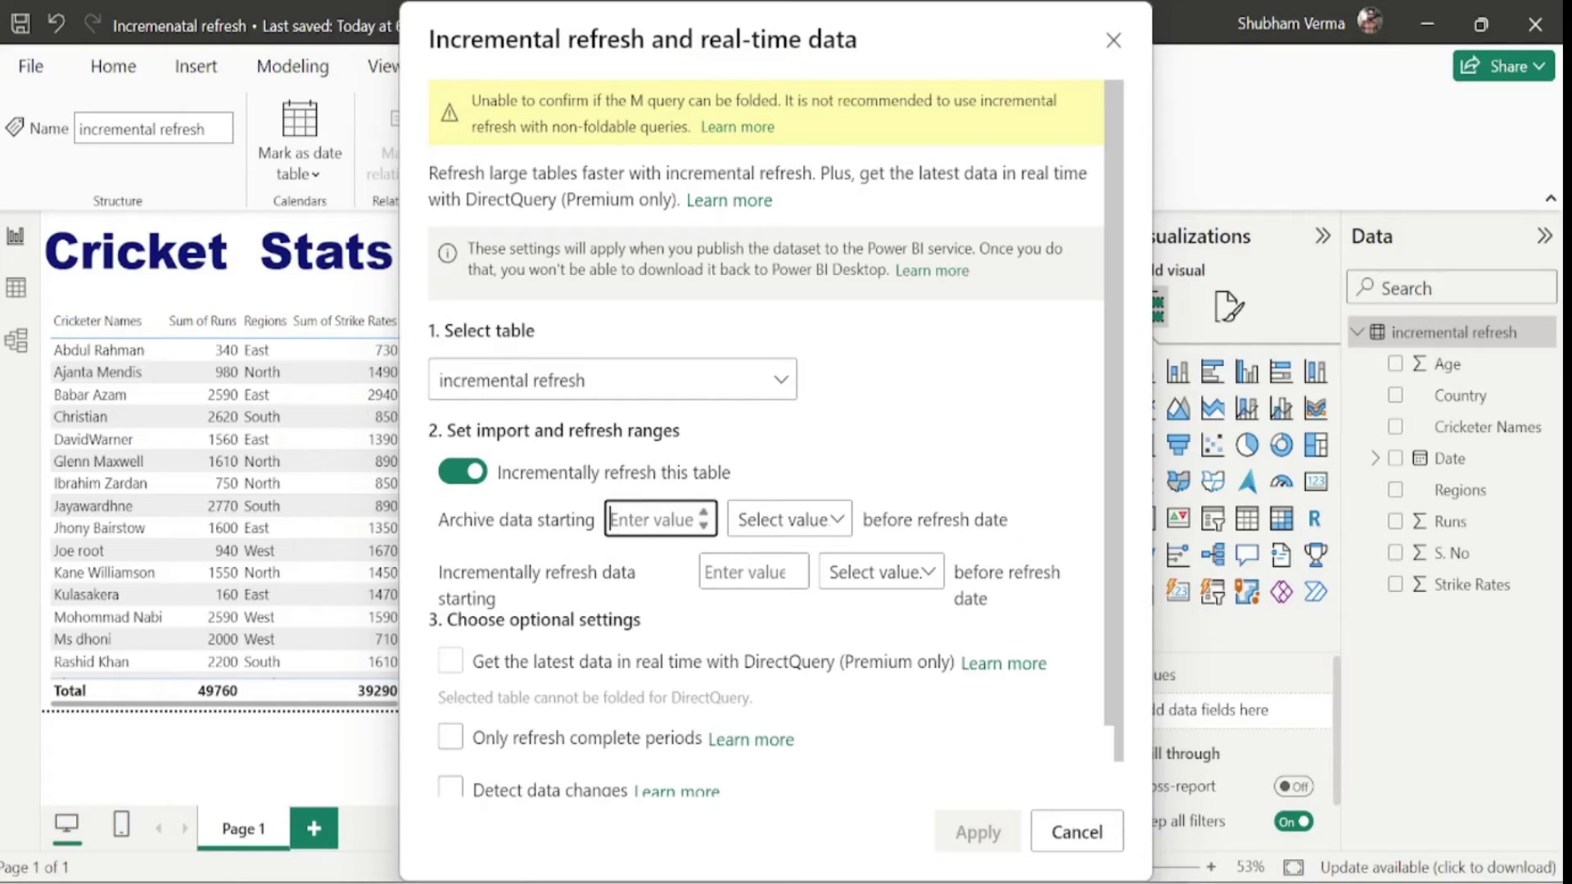
type("2")
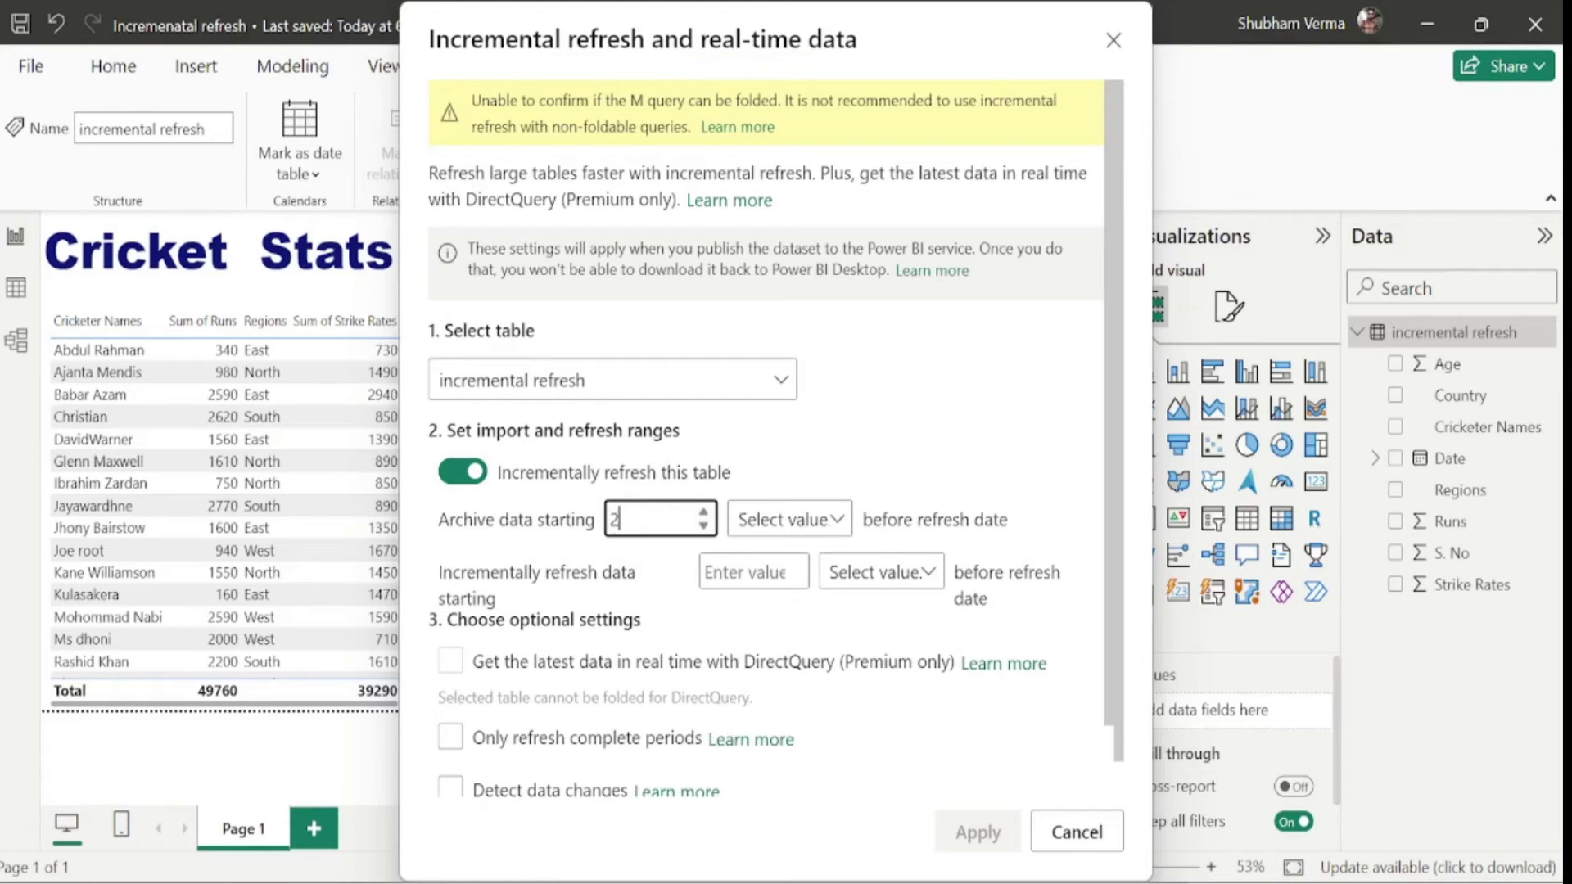
left_click(837, 527)
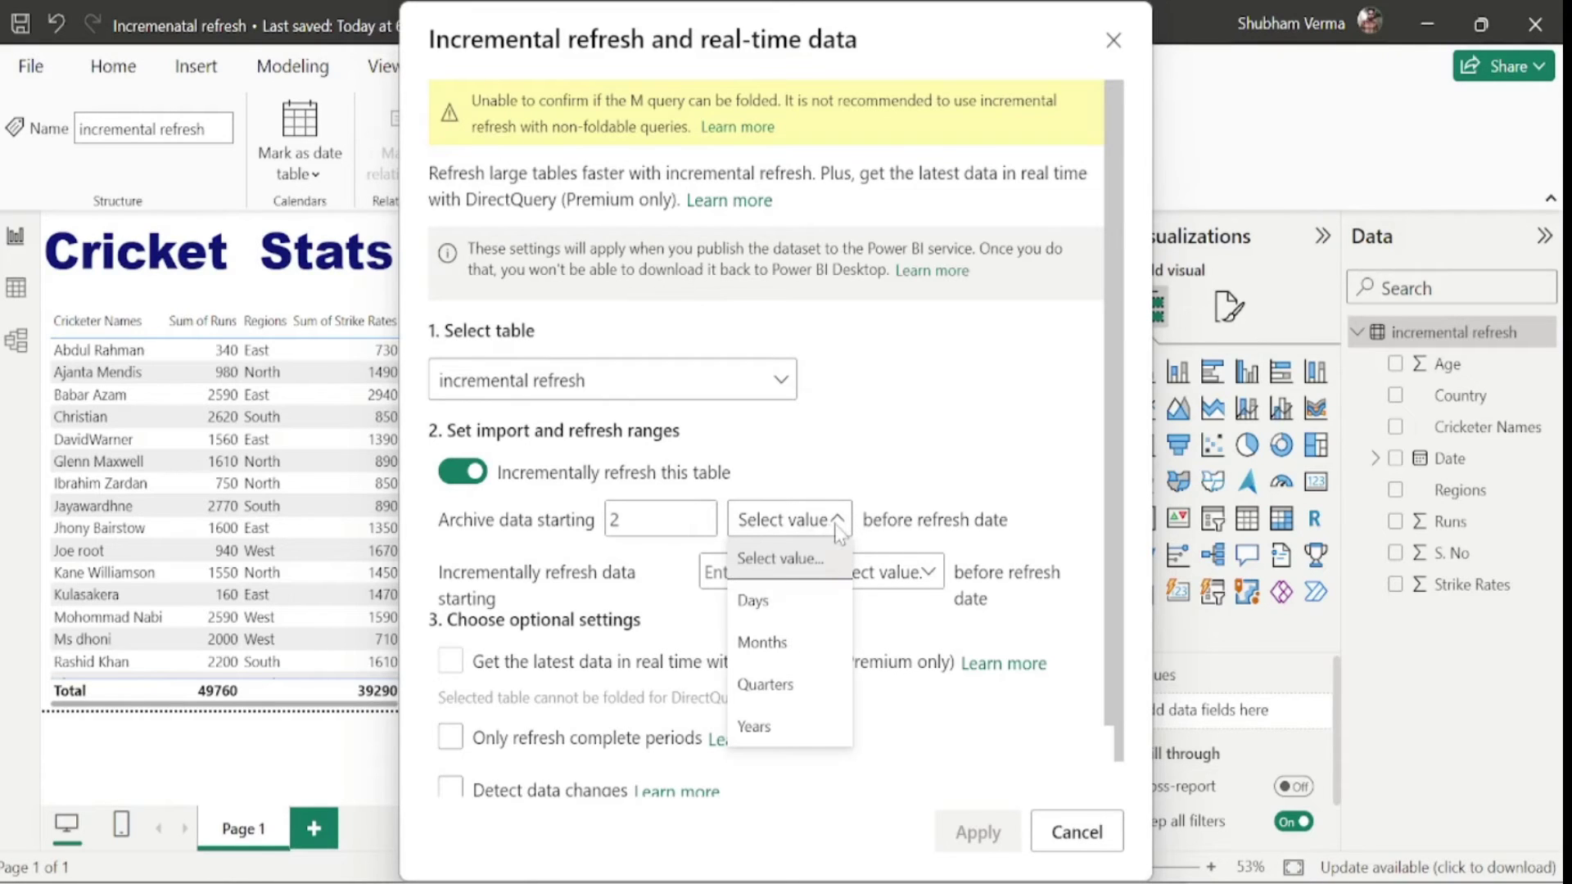
left_click(802, 727)
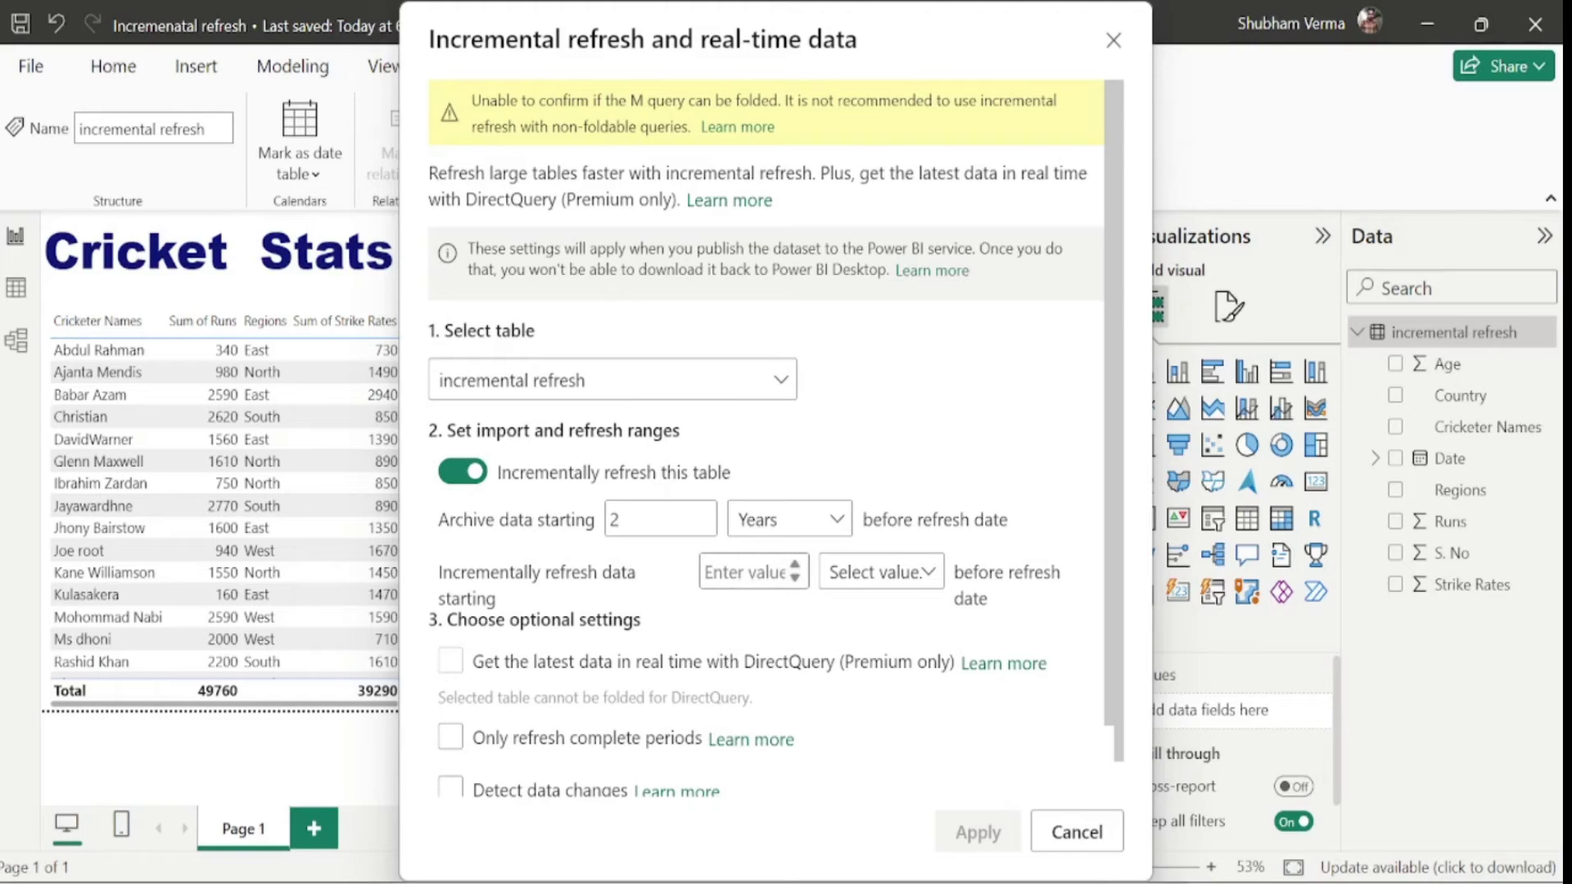
- Set the incrementally refreshed data to start 2 months before the refresh date and apply the refresh policy
left_click(770, 573)
type("2")
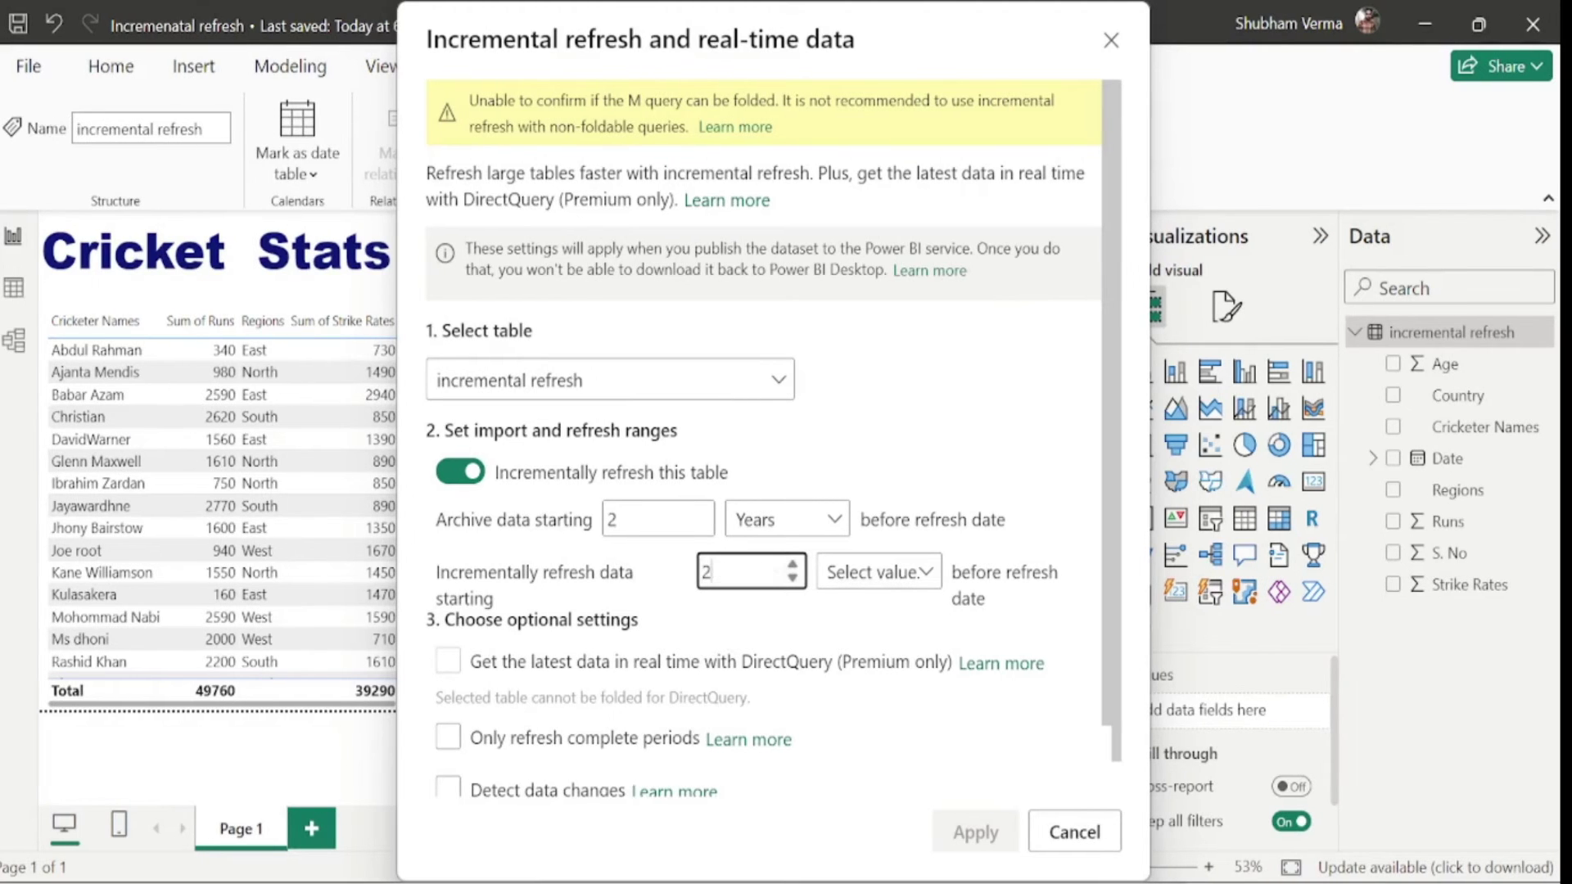
left_click(930, 573)
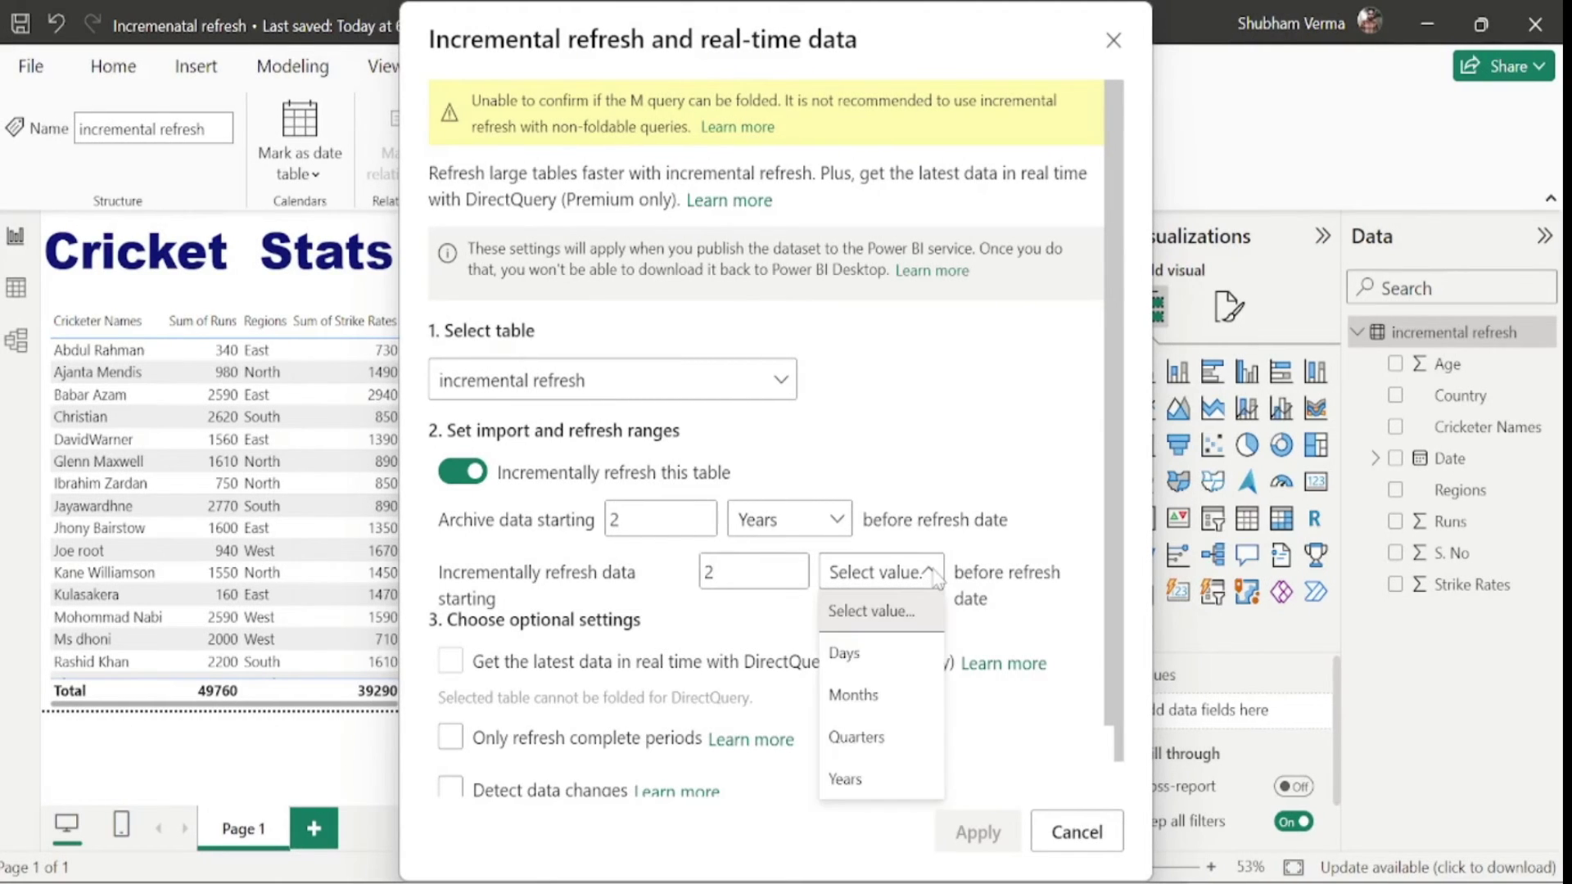
left_click(855, 695)
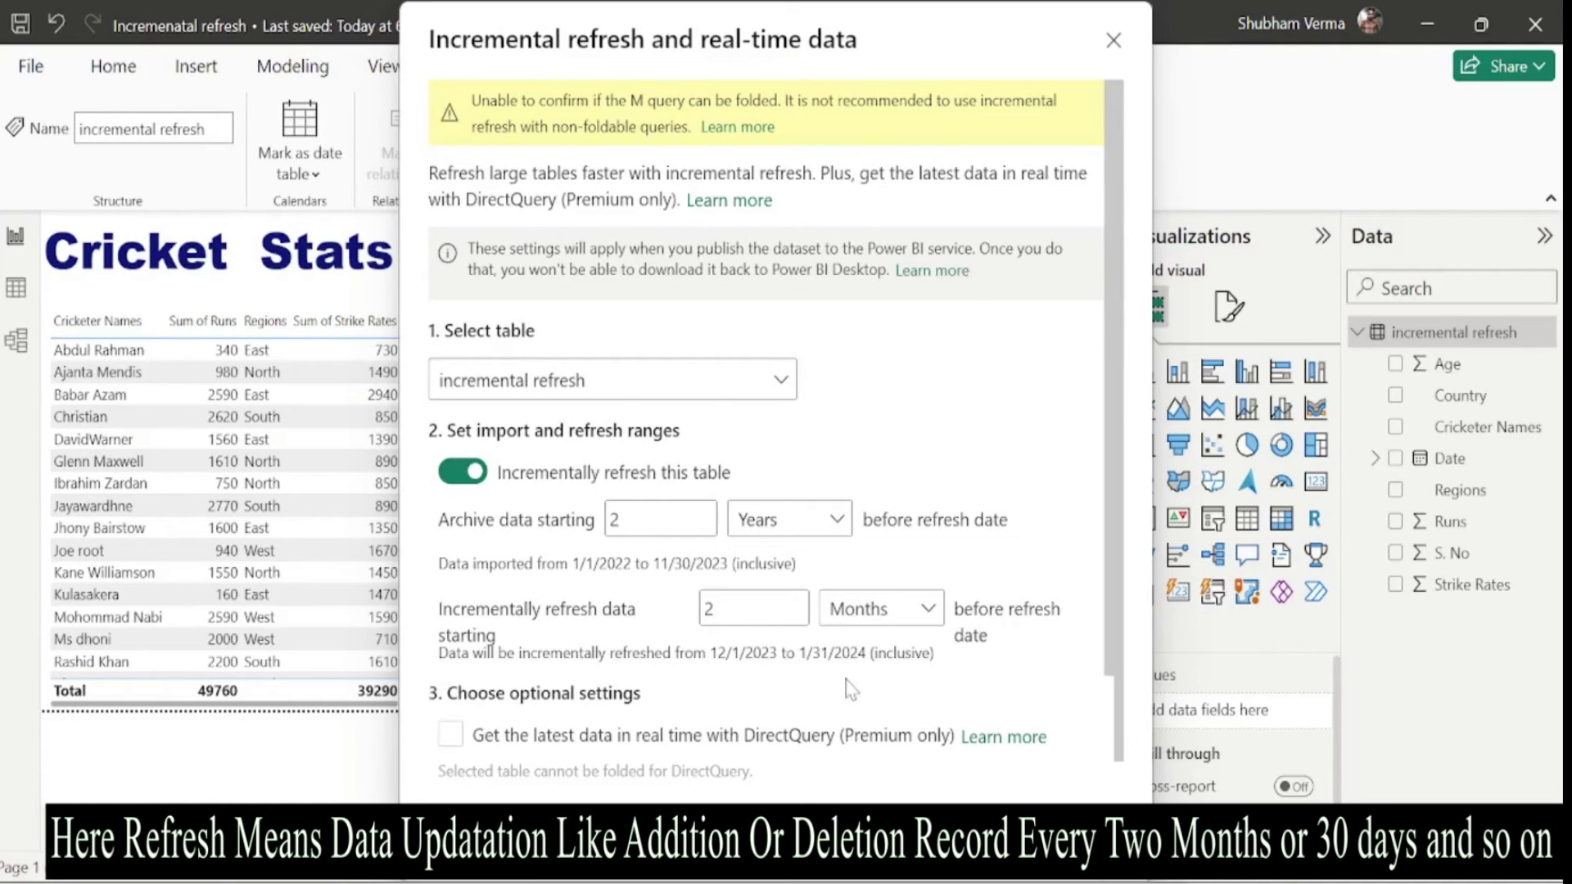
left_click(980, 857)
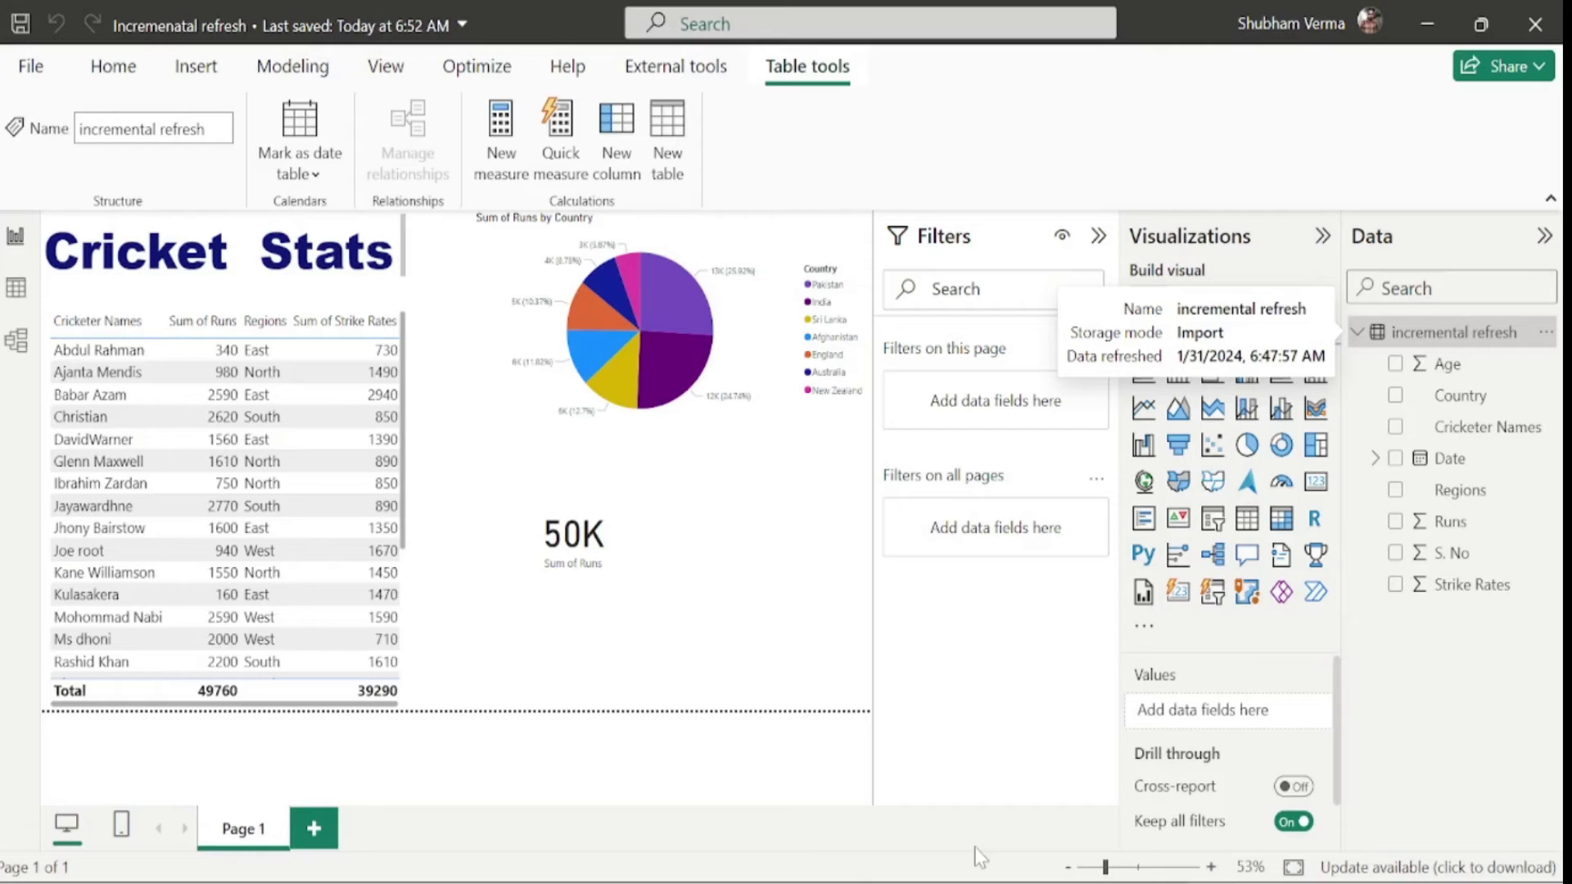
- Save the report's changes and publish it to My workspace
left_click(122, 71)
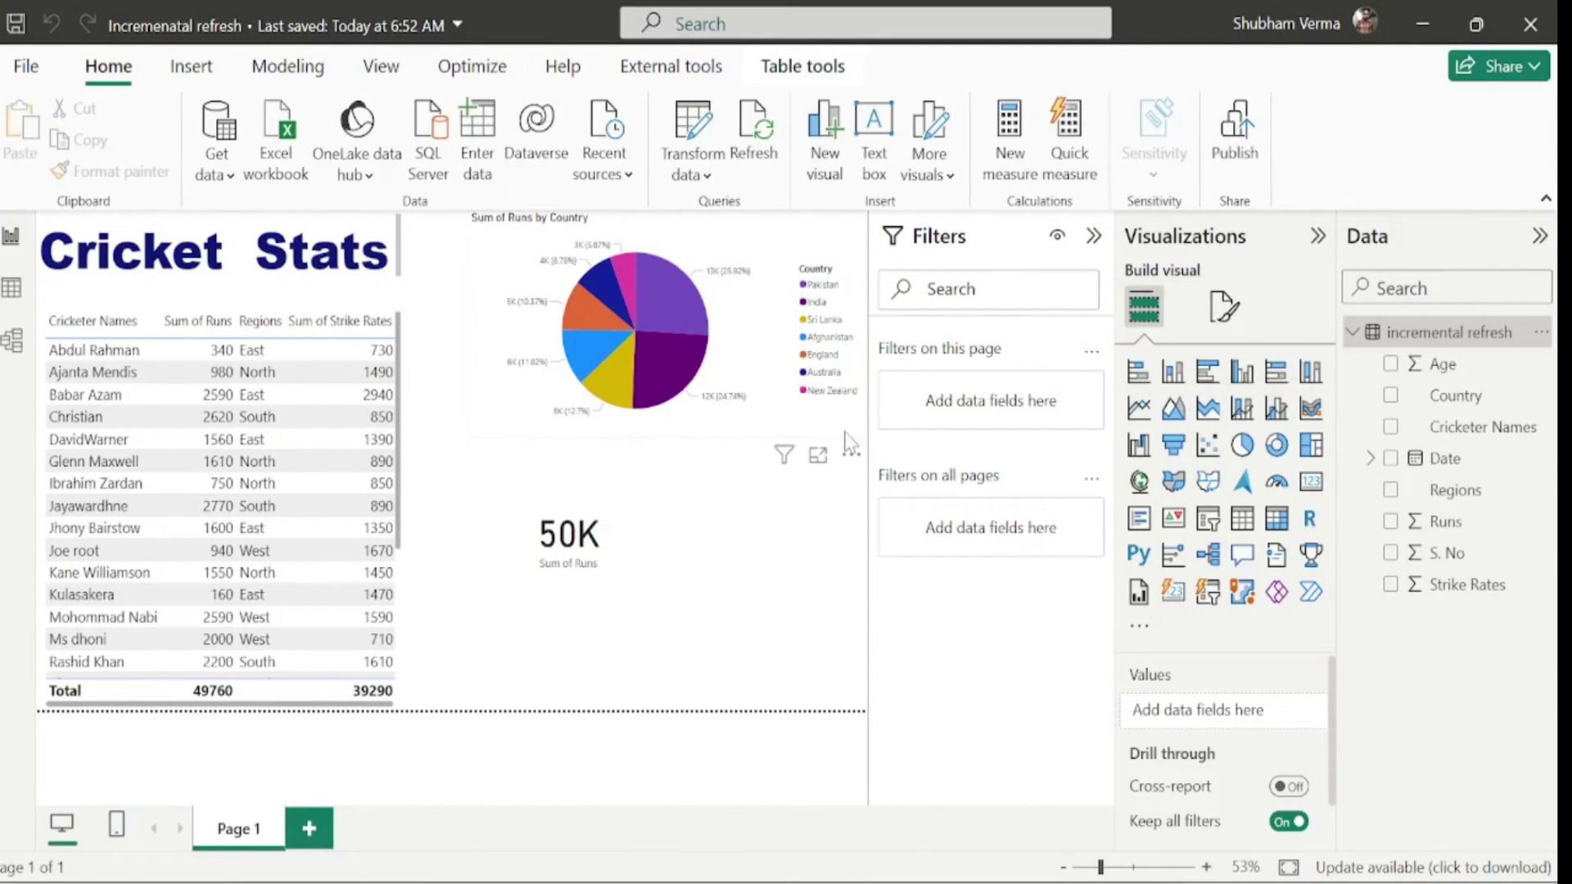
left_click(1241, 131)
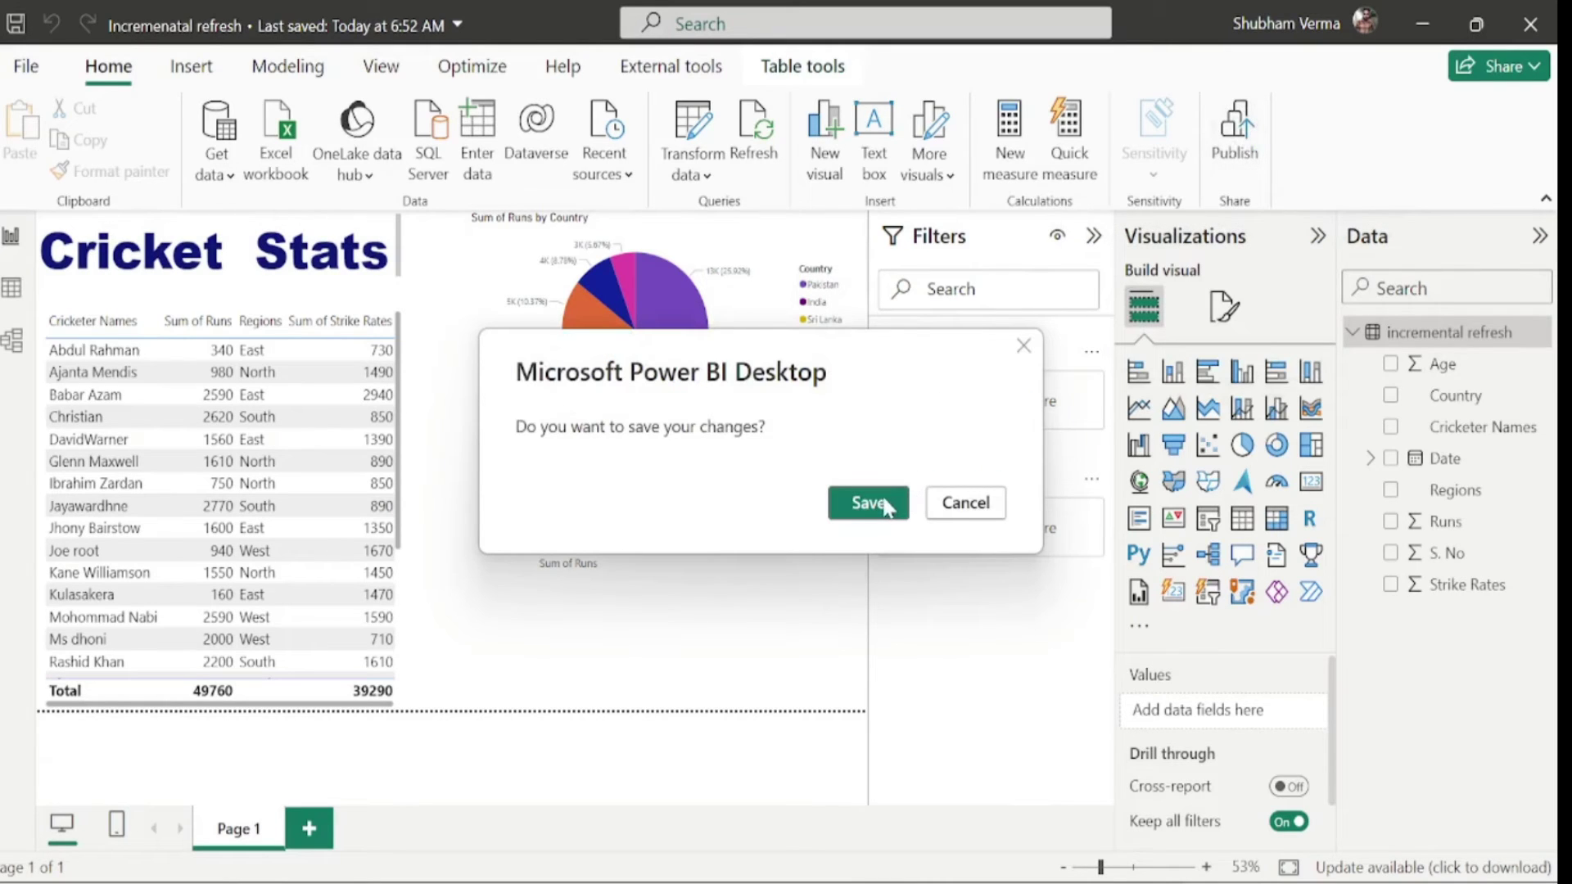
left_click(868, 502)
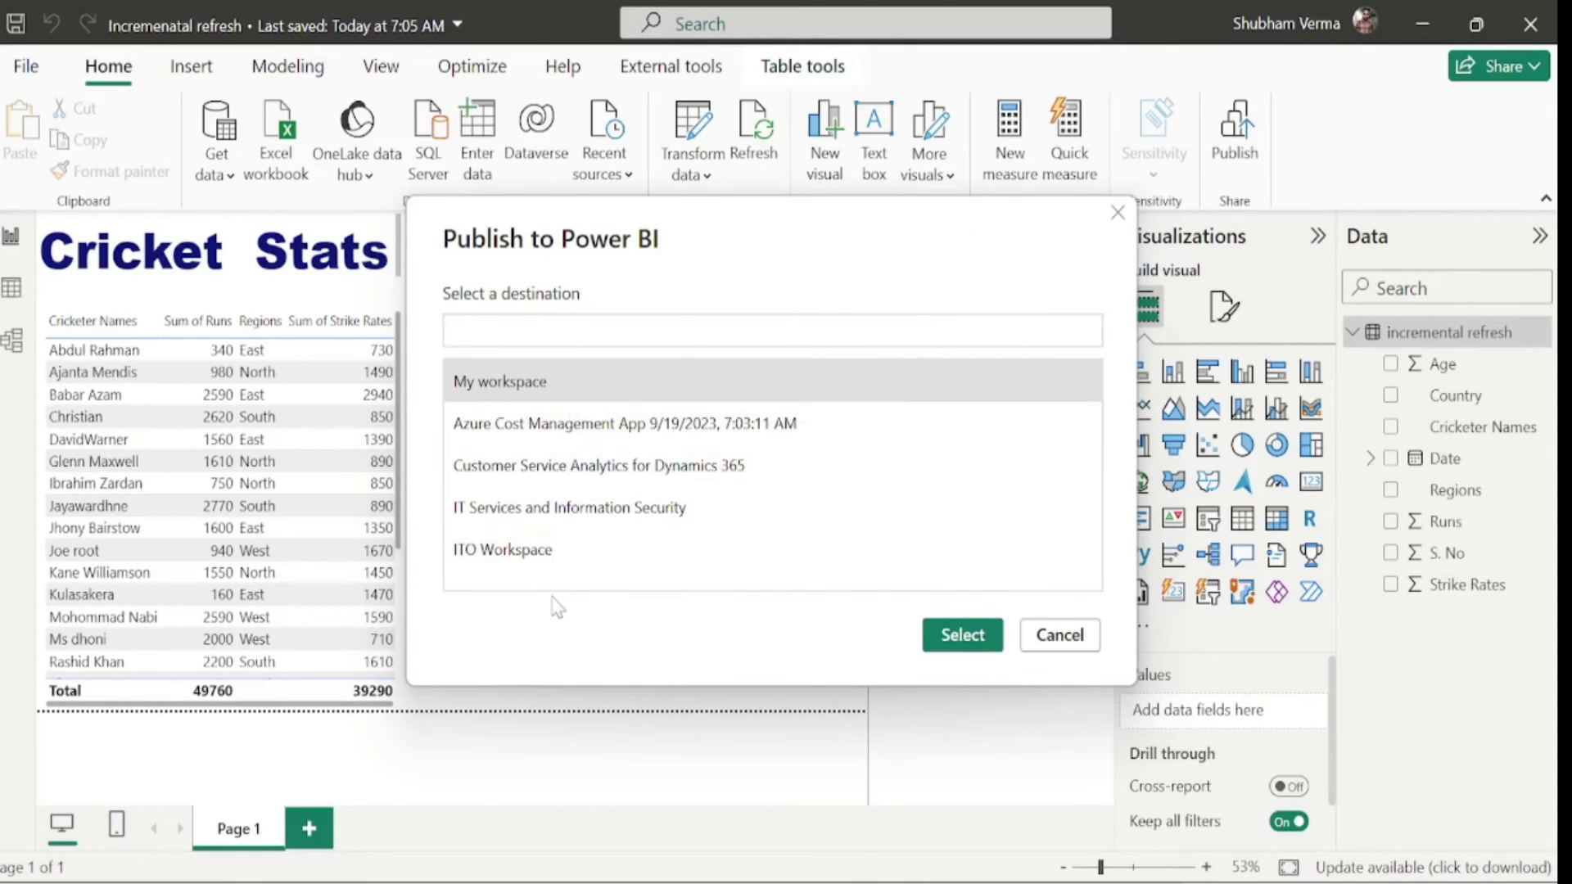
left_click(516, 397)
left_click(983, 640)
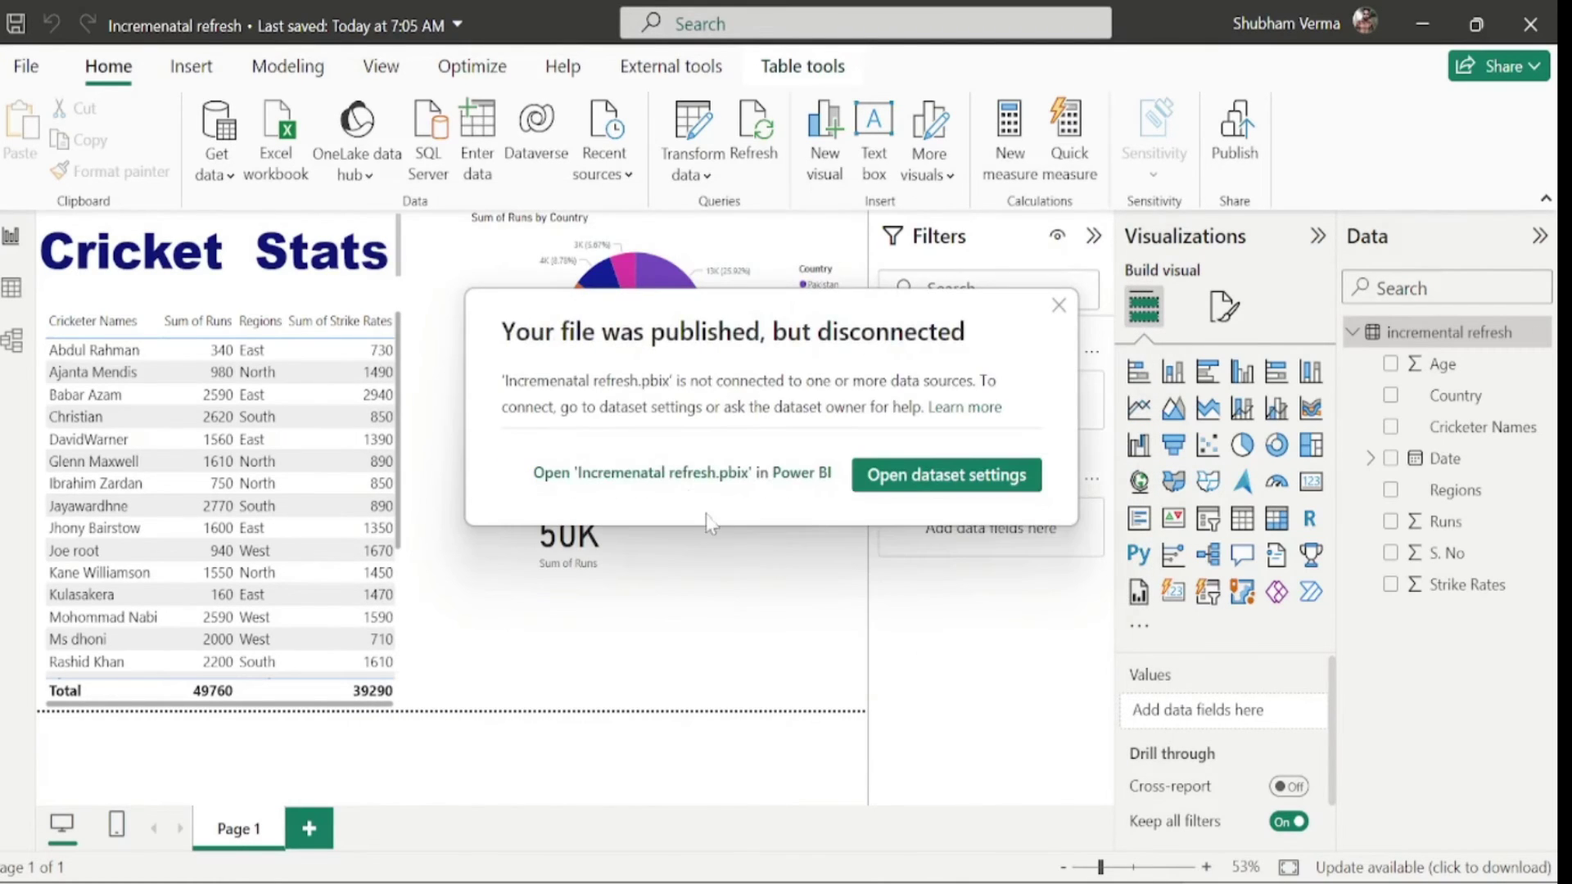
- Switch to the published report in the Power BI service and open the Incremenatal refresh semantic model's settings from My workspace
left_click(664, 483)
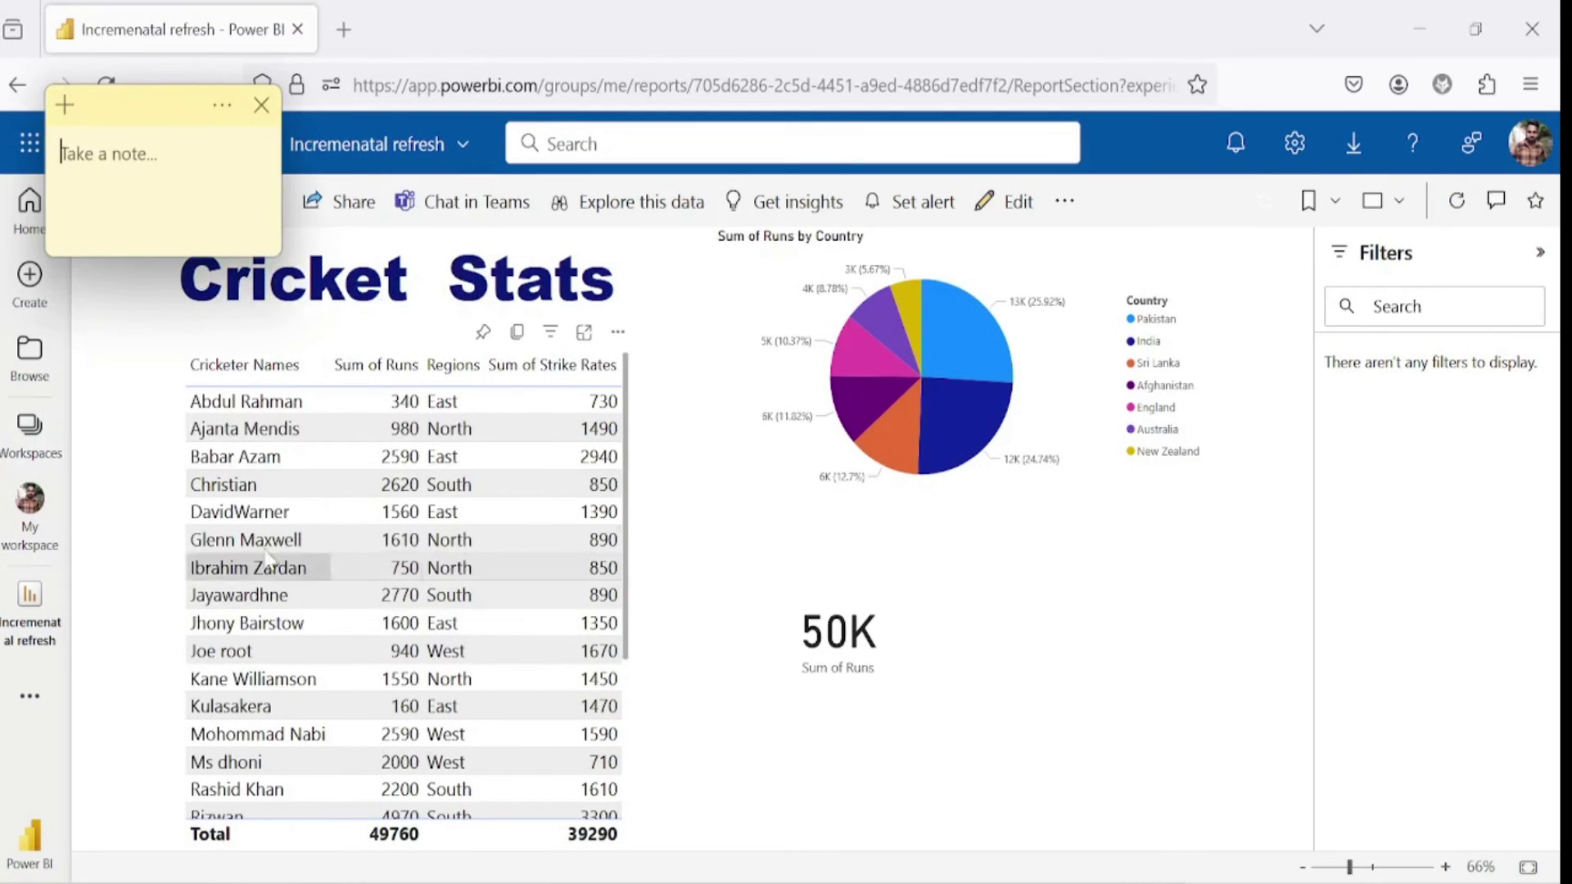
left_click(29, 426)
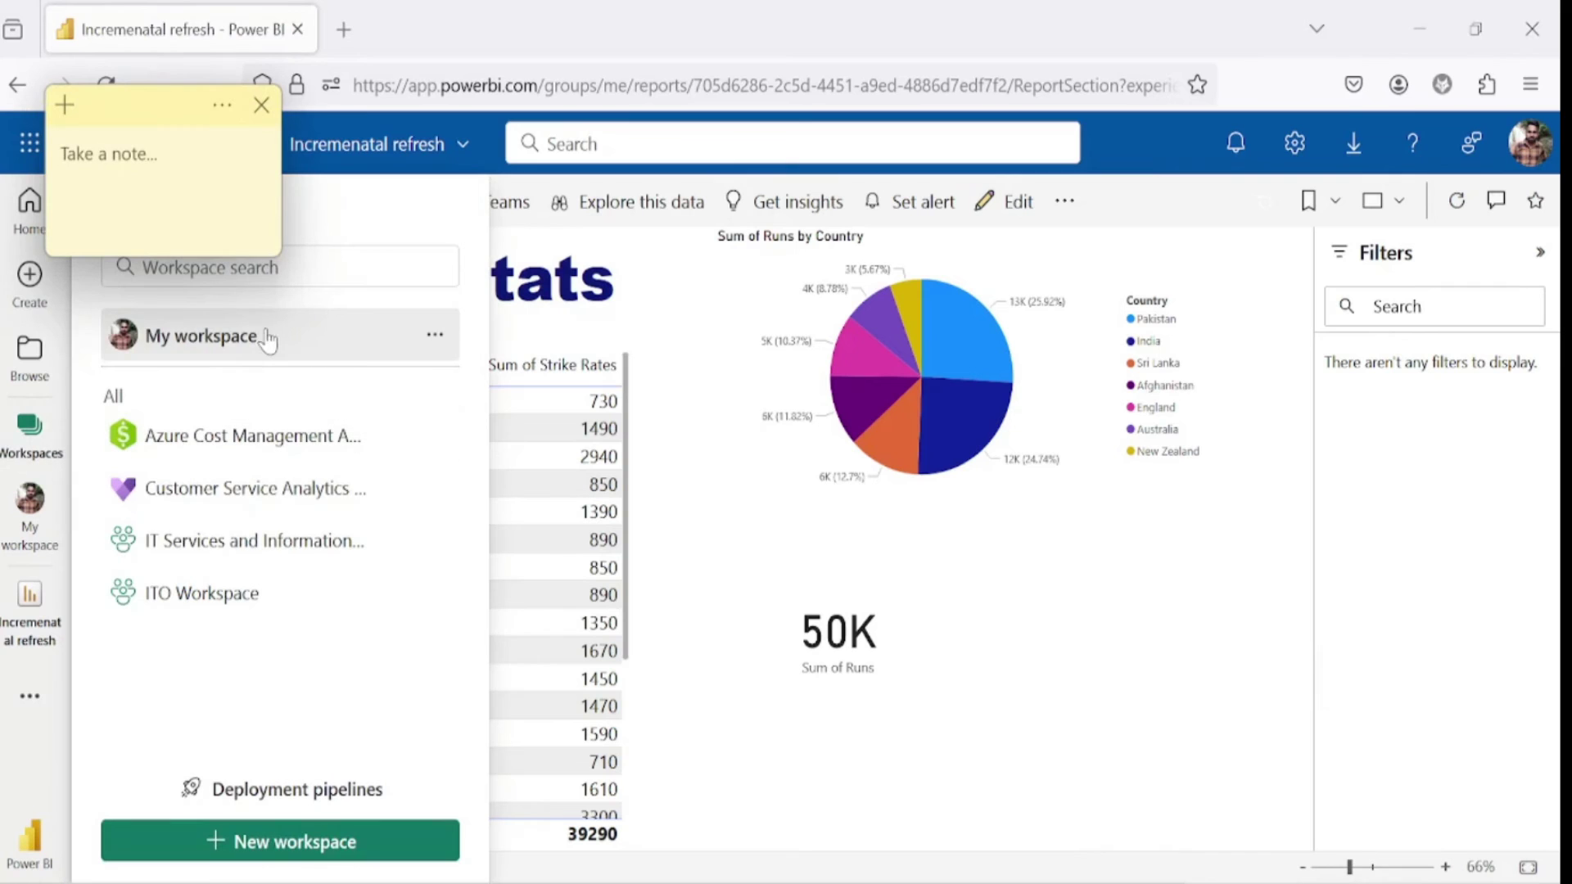
left_click(266, 338)
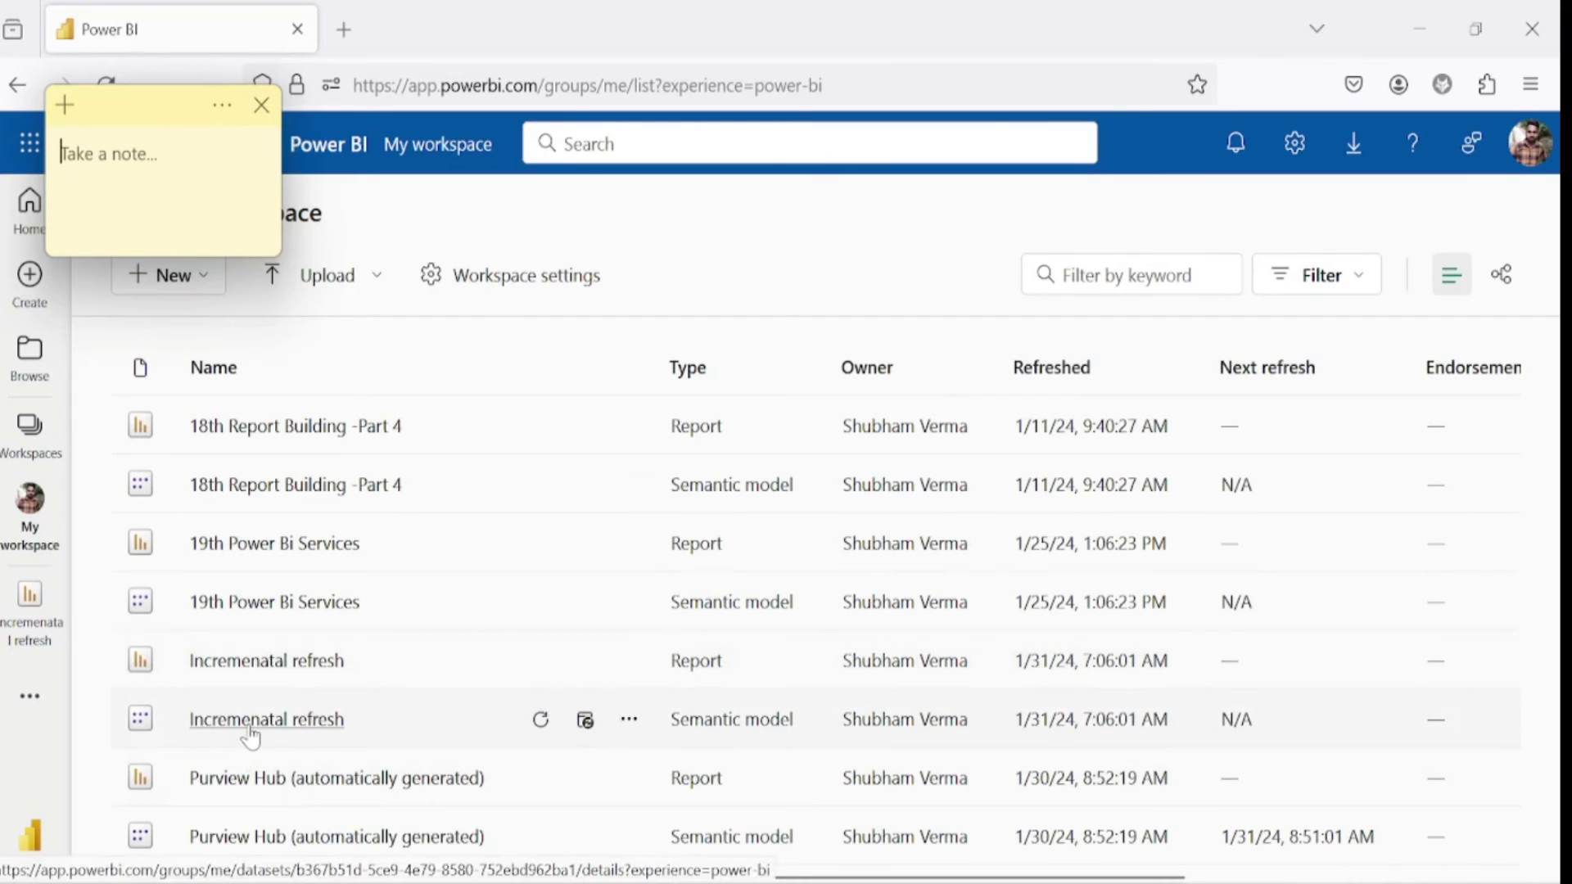
left_click(630, 722)
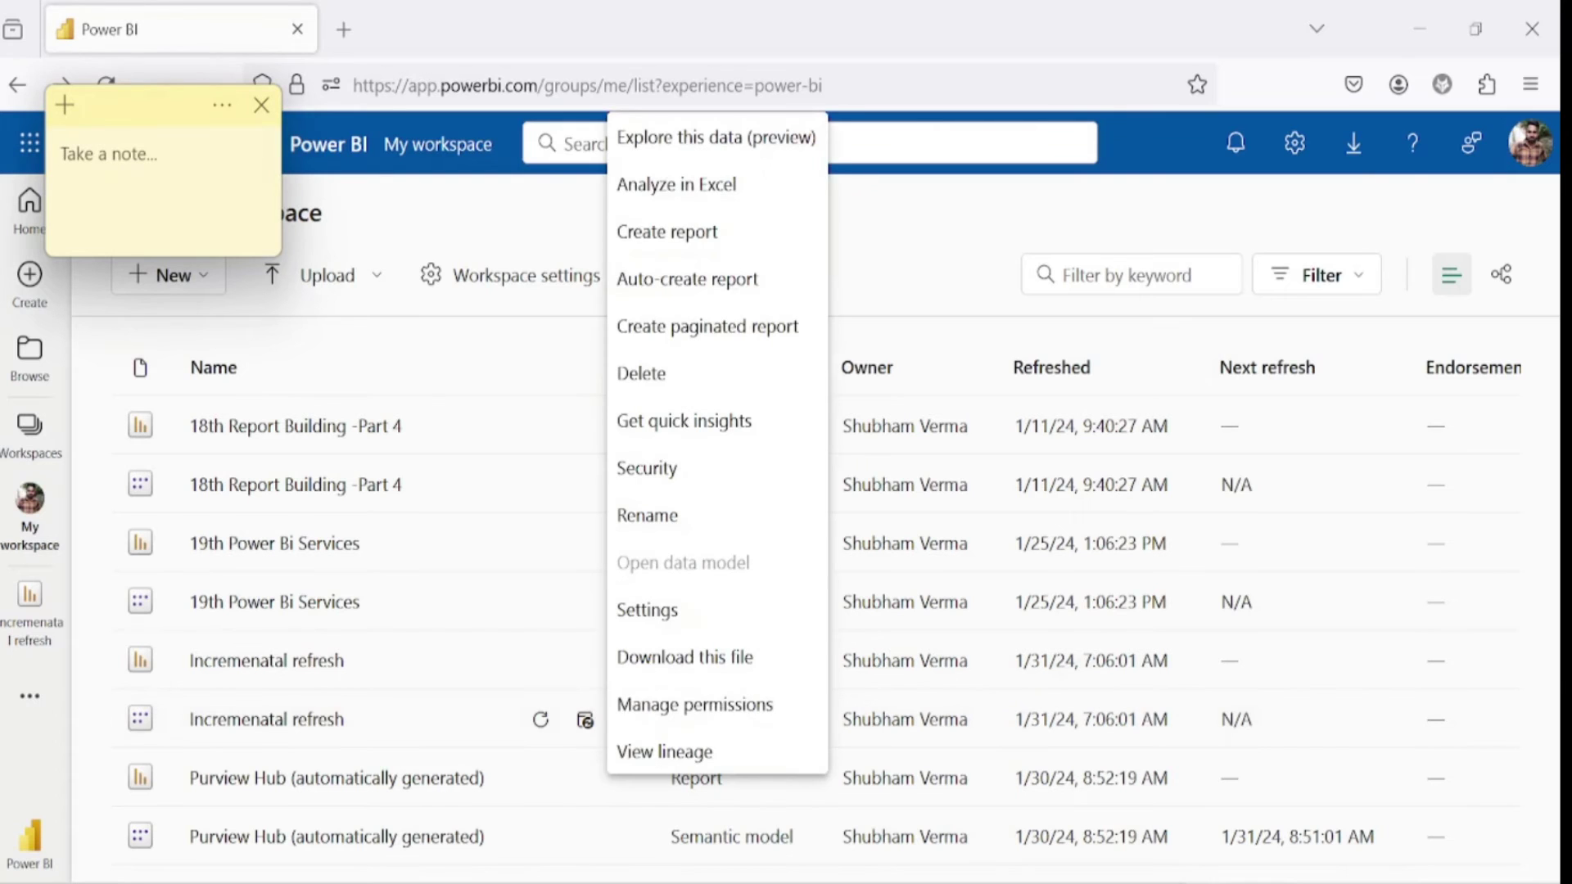
left_click(691, 613)
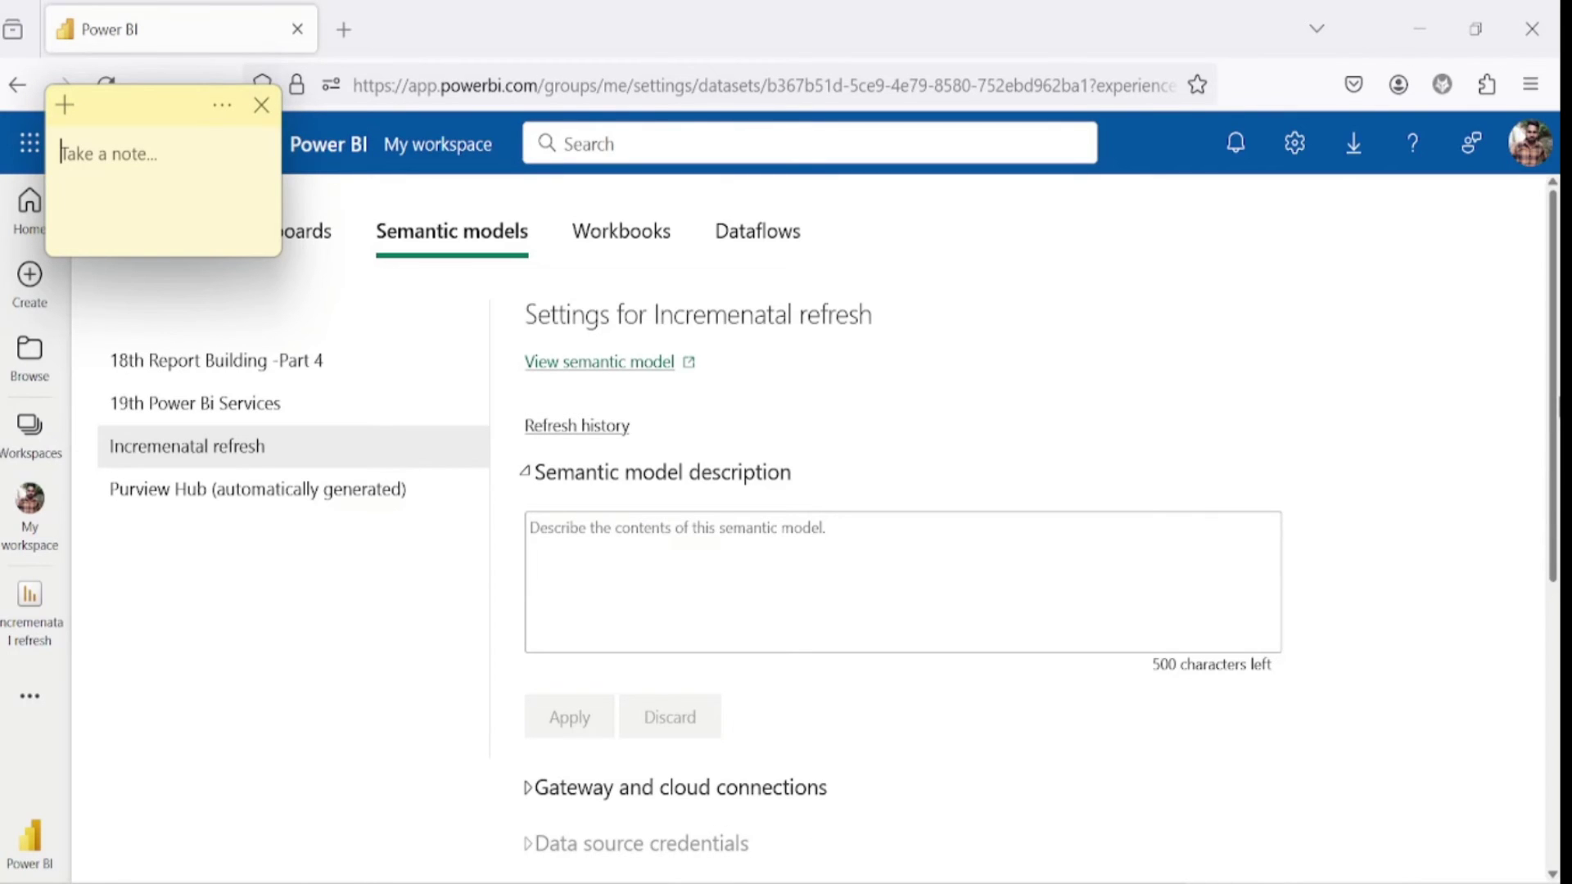
- Map the incremental refresh.xlsx source to the excel connection on the Standard_Mode gateway, apply it and return to My workspace
scroll(527, 620, "down", 3)
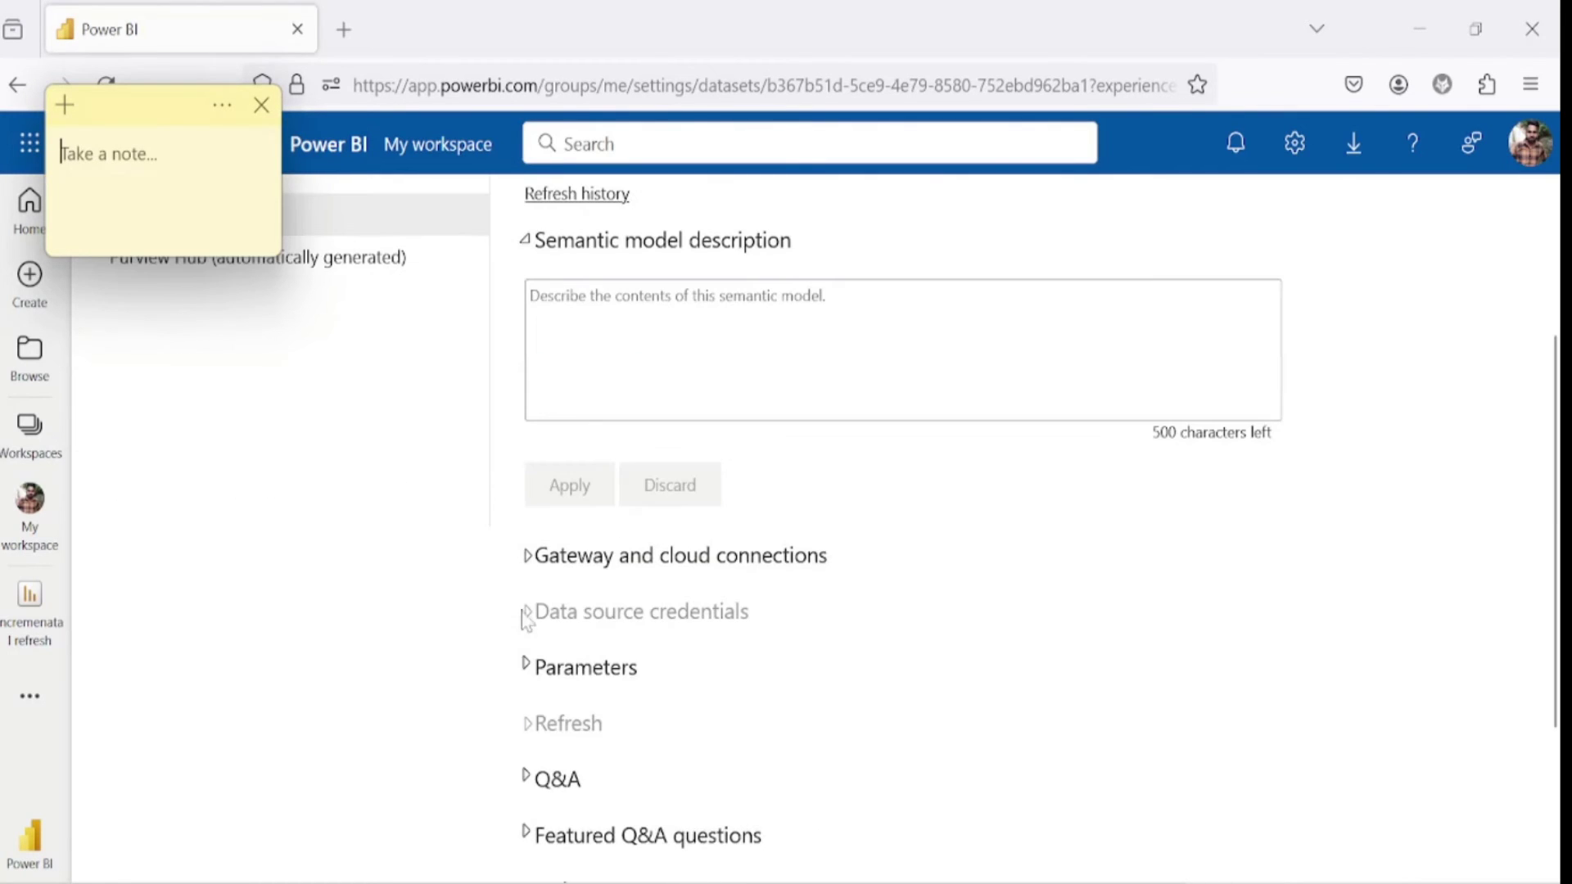
left_click(528, 557)
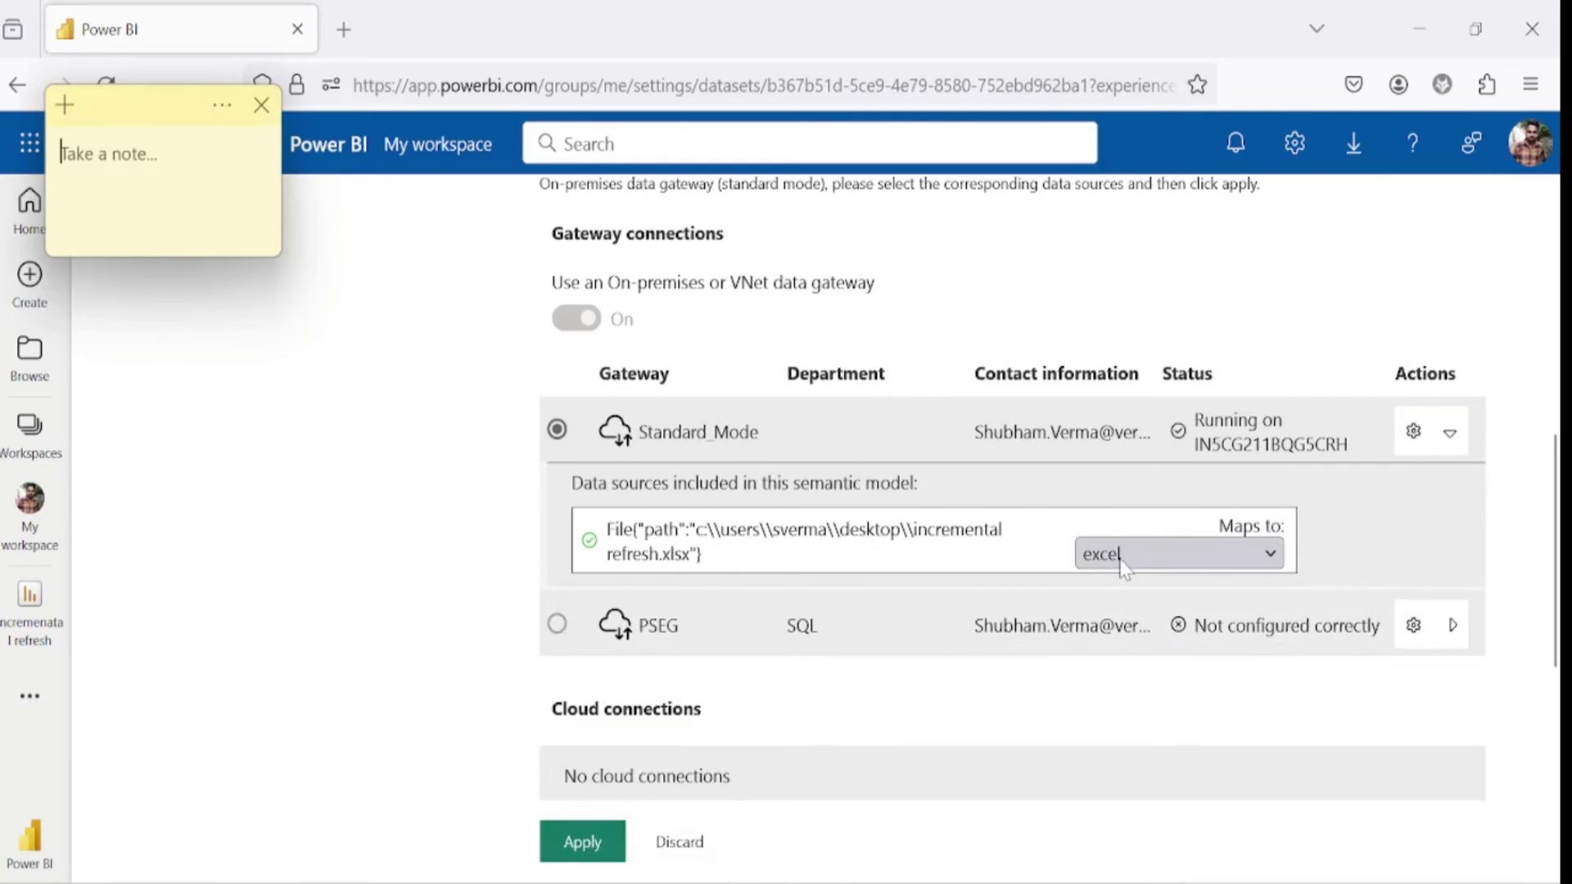
left_click(594, 848)
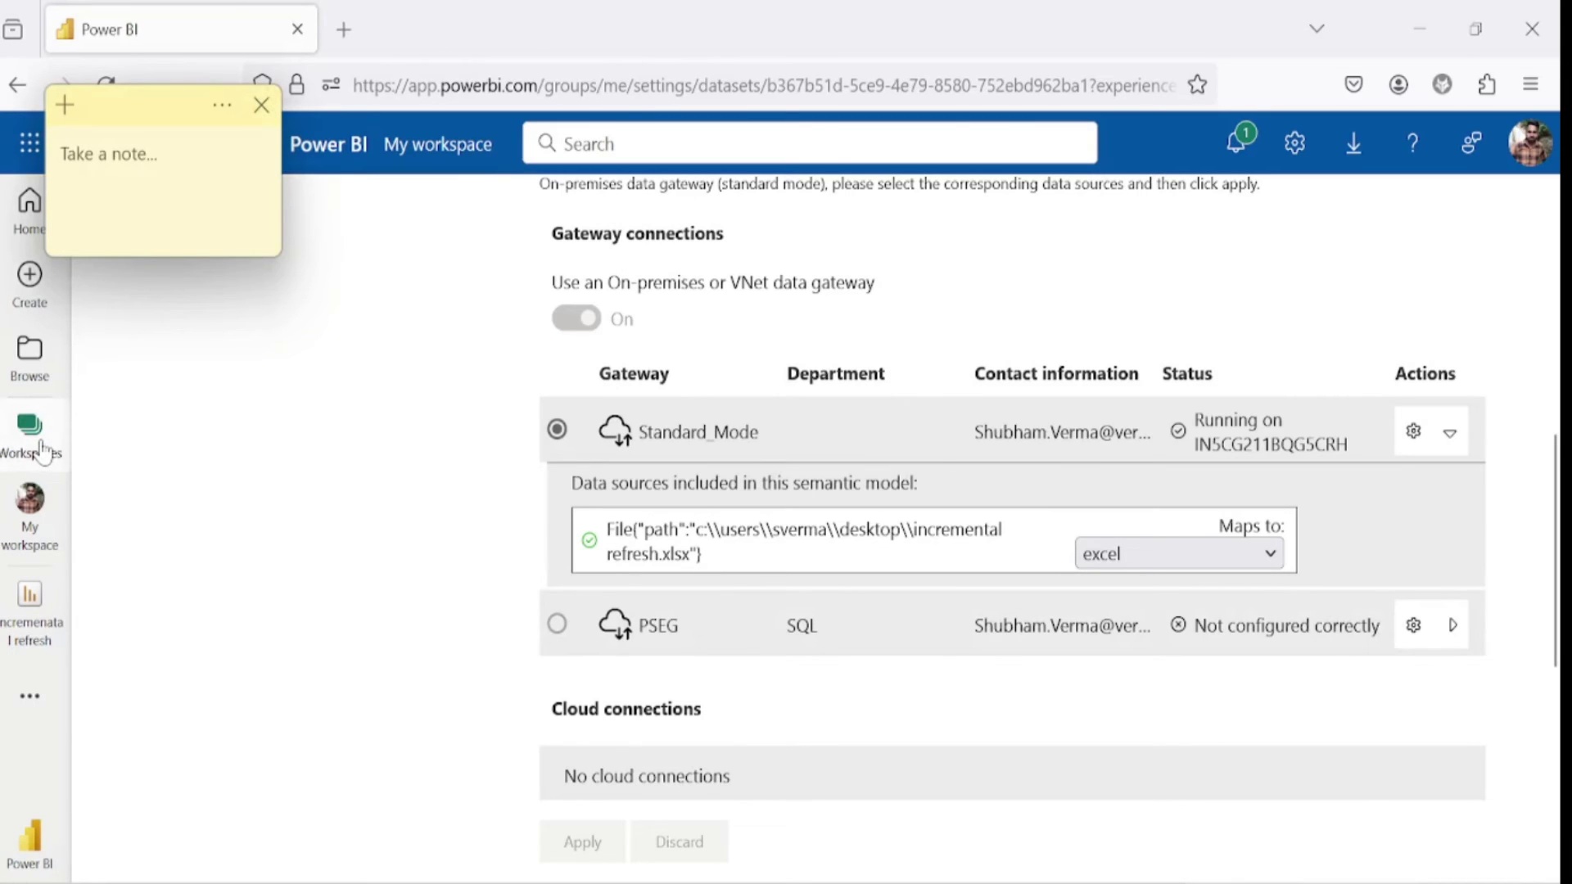
left_click(29, 512)
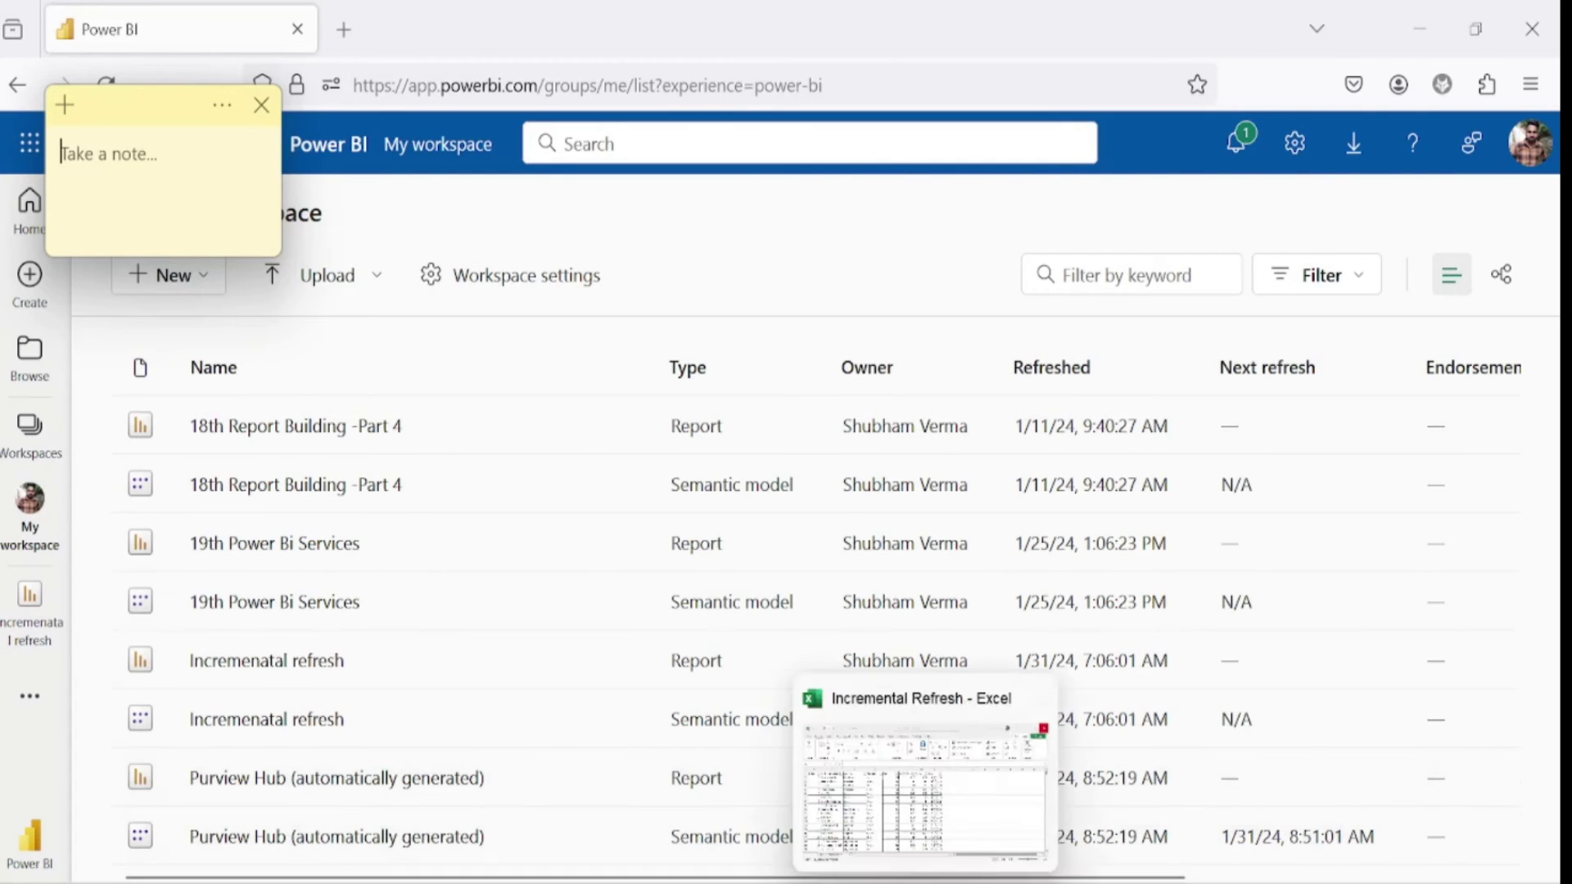
- Switch to the Incremental Refresh workbook in Excel and change the cricketer name in cell B18261, the last row, to Kevin Peterson
left_click(844, 766)
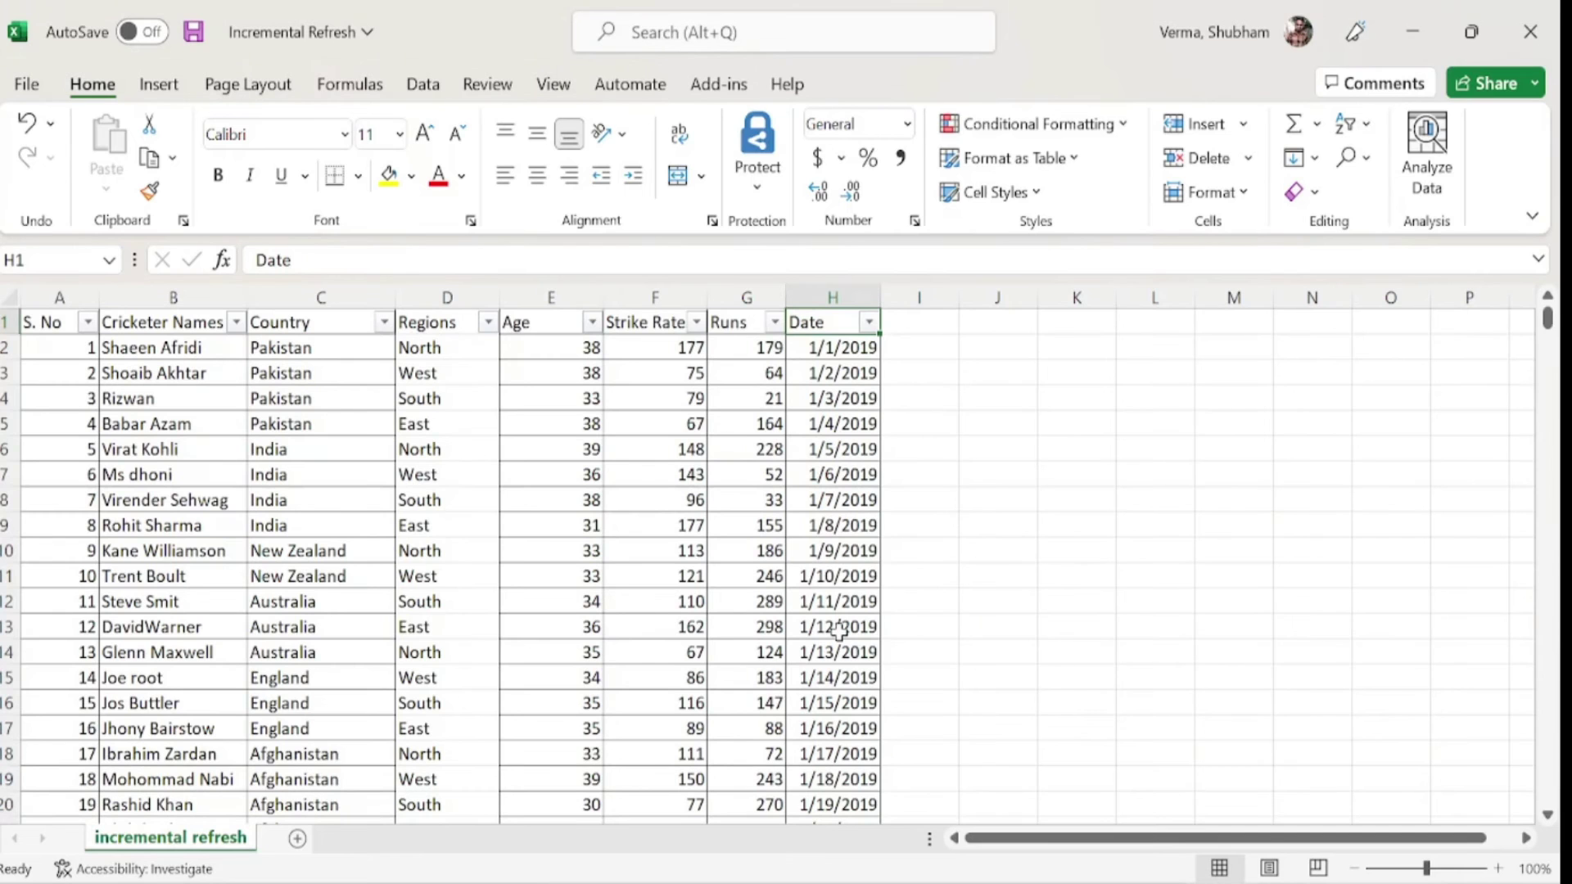
key("ctrl+Down")
key("Left")
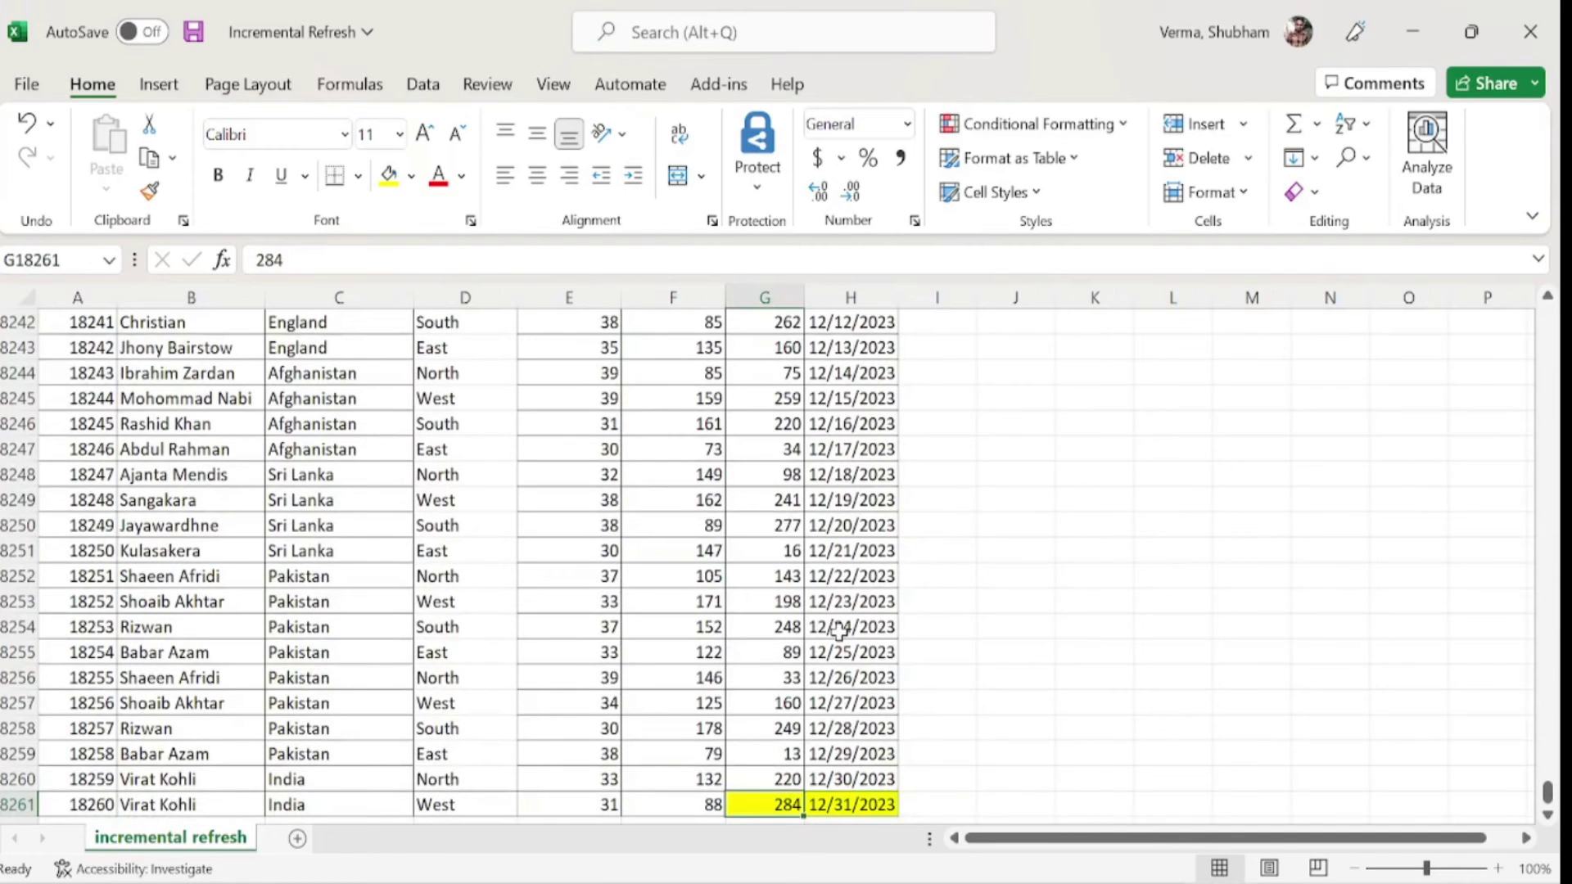
key("Left")
key("Left")
key("Left")
key("Left")
key("Left")
key("Left")
key("Right")
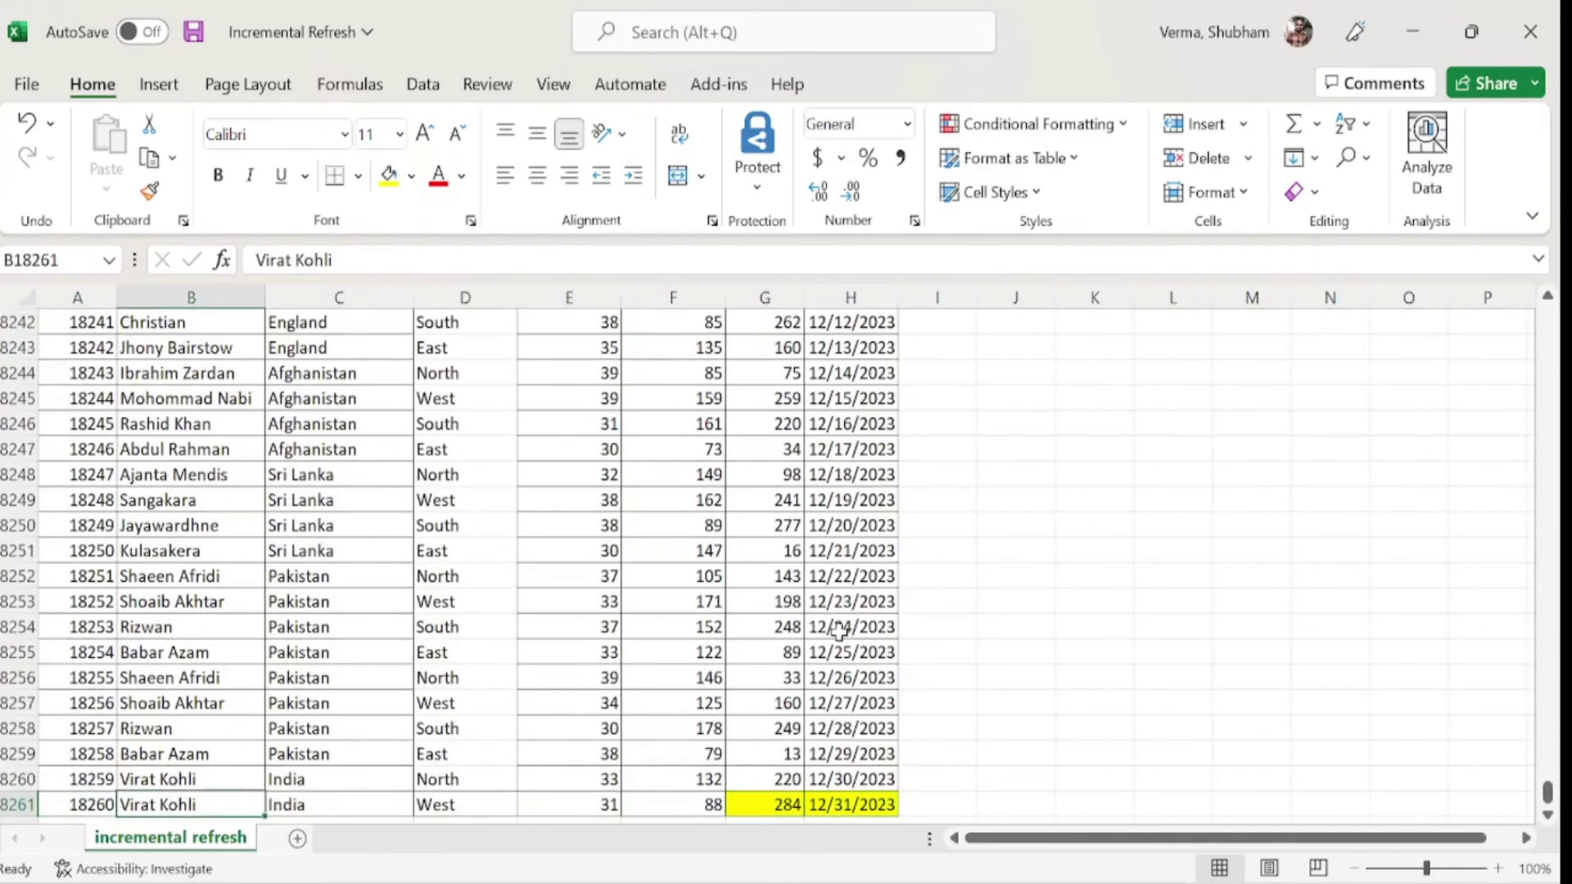
type("Ke")
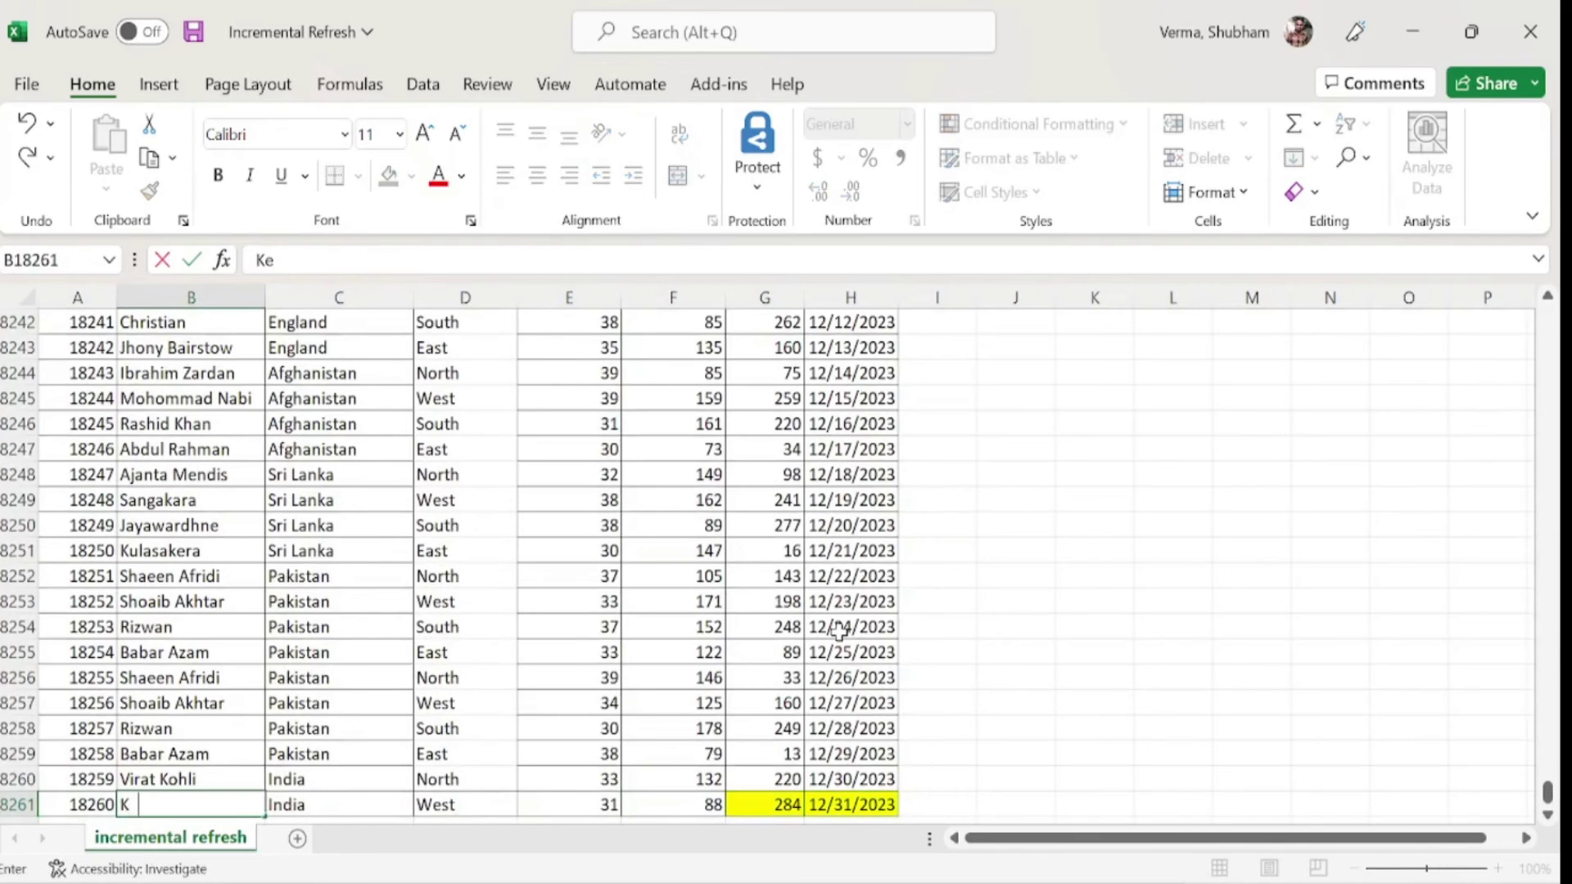
type("vin Peterson")
key("Return")
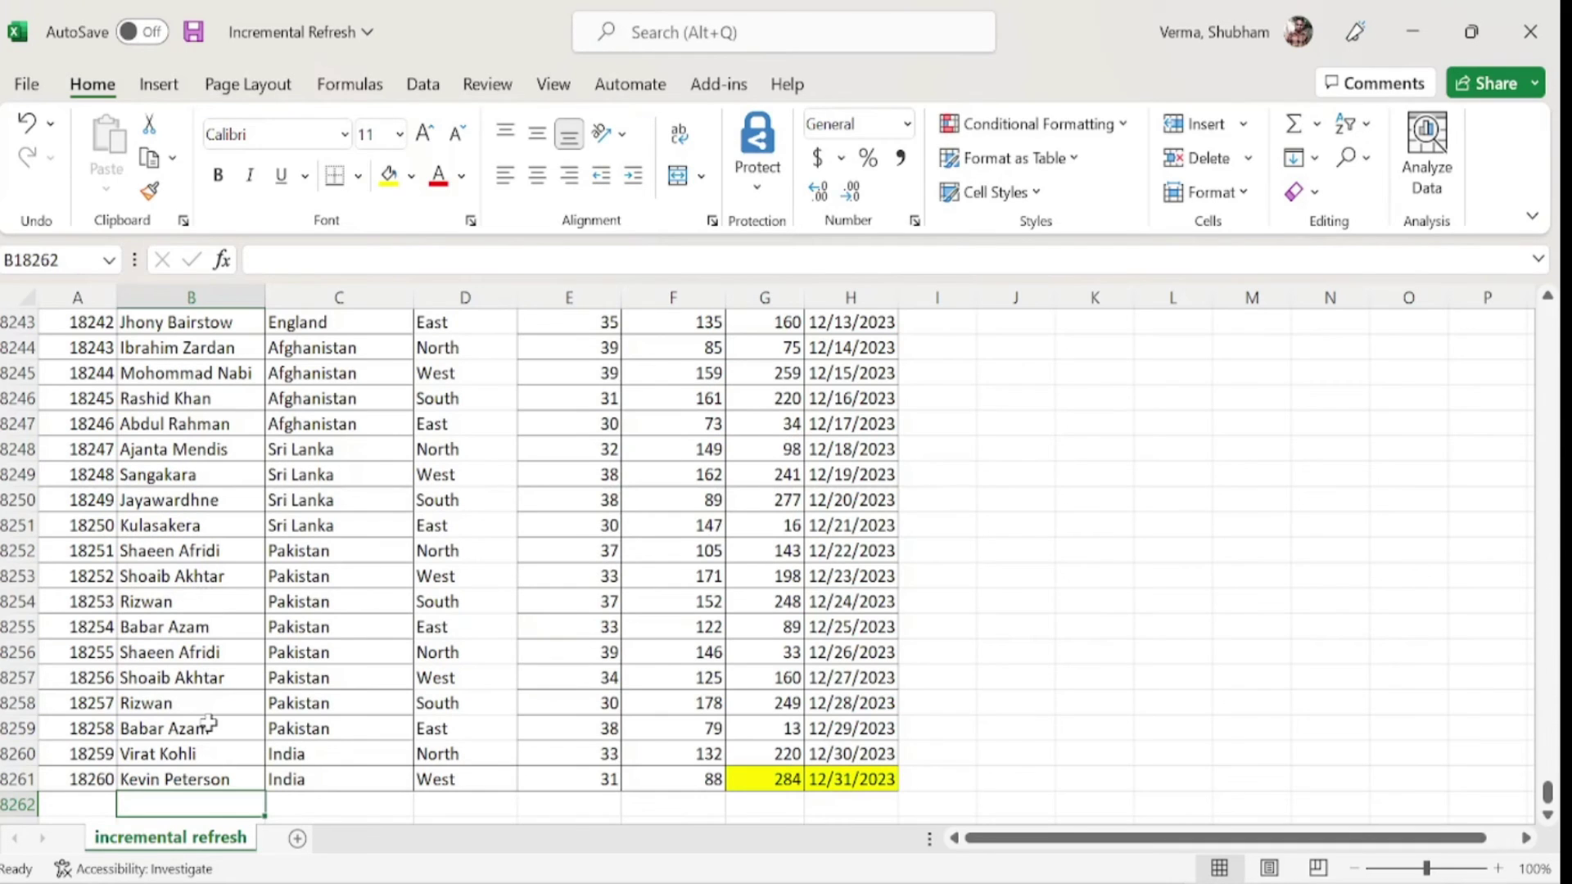
- Replace the cricketer name in cell B18201, the row dated 11/1/2023, with a new person's first name, and save and close the workbook
left_click(832, 401)
key("Up")
key("Up")
key("Up")
key("Up")
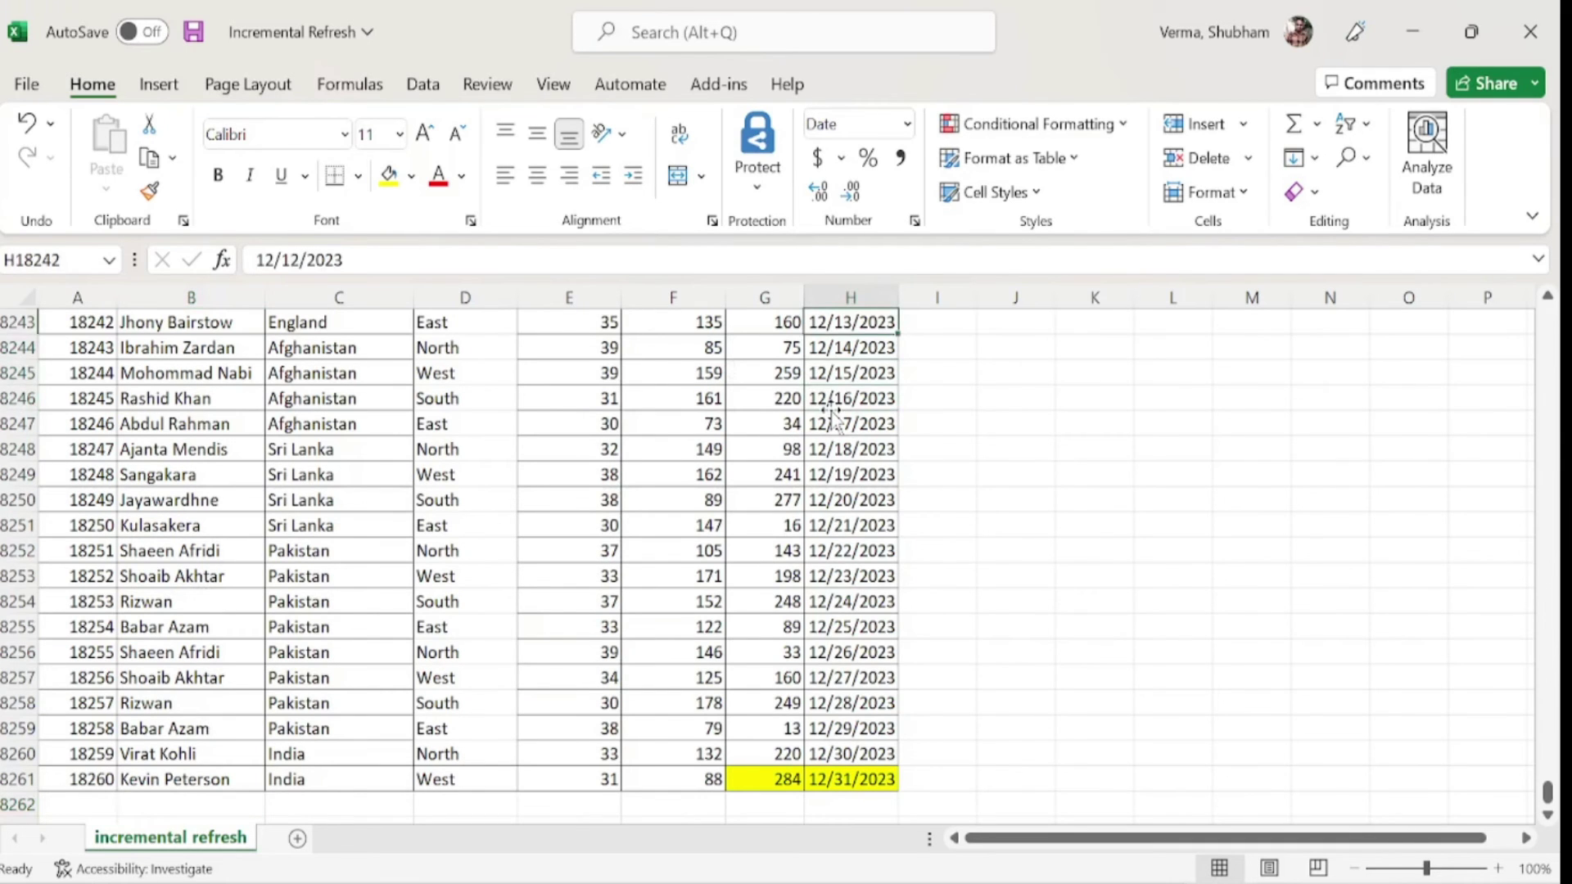
key("Up")
key("Up")
key("Up")
key("Up")
key("Up")
key("Up")
key("Up")
key("Up")
key("Up")
key("Up")
key("Up")
key("Up")
key("Up")
key("Up")
key("Up")
key("Up")
key("Up")
key("Up")
key("Up")
key("Up")
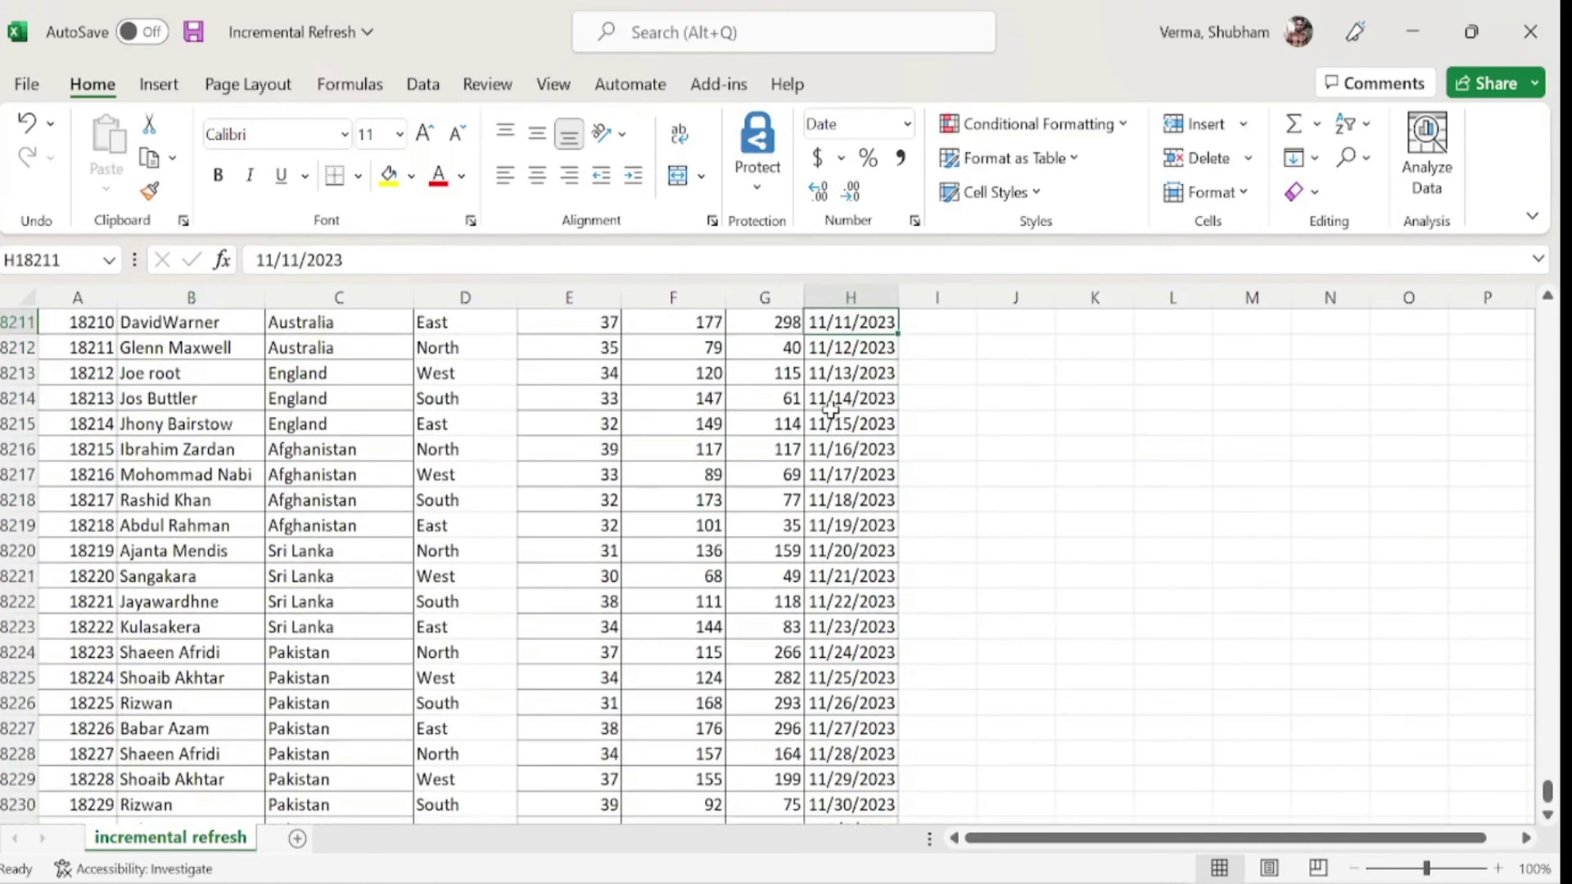
key("Up")
key("Up")
key("Up")
key("Up")
key("Up")
key("Up")
key("Up")
key("Up")
key("Up")
key("Up")
key("Left")
key("Left")
key("Left")
key("Left")
key("Left")
key("Left")
key("Left")
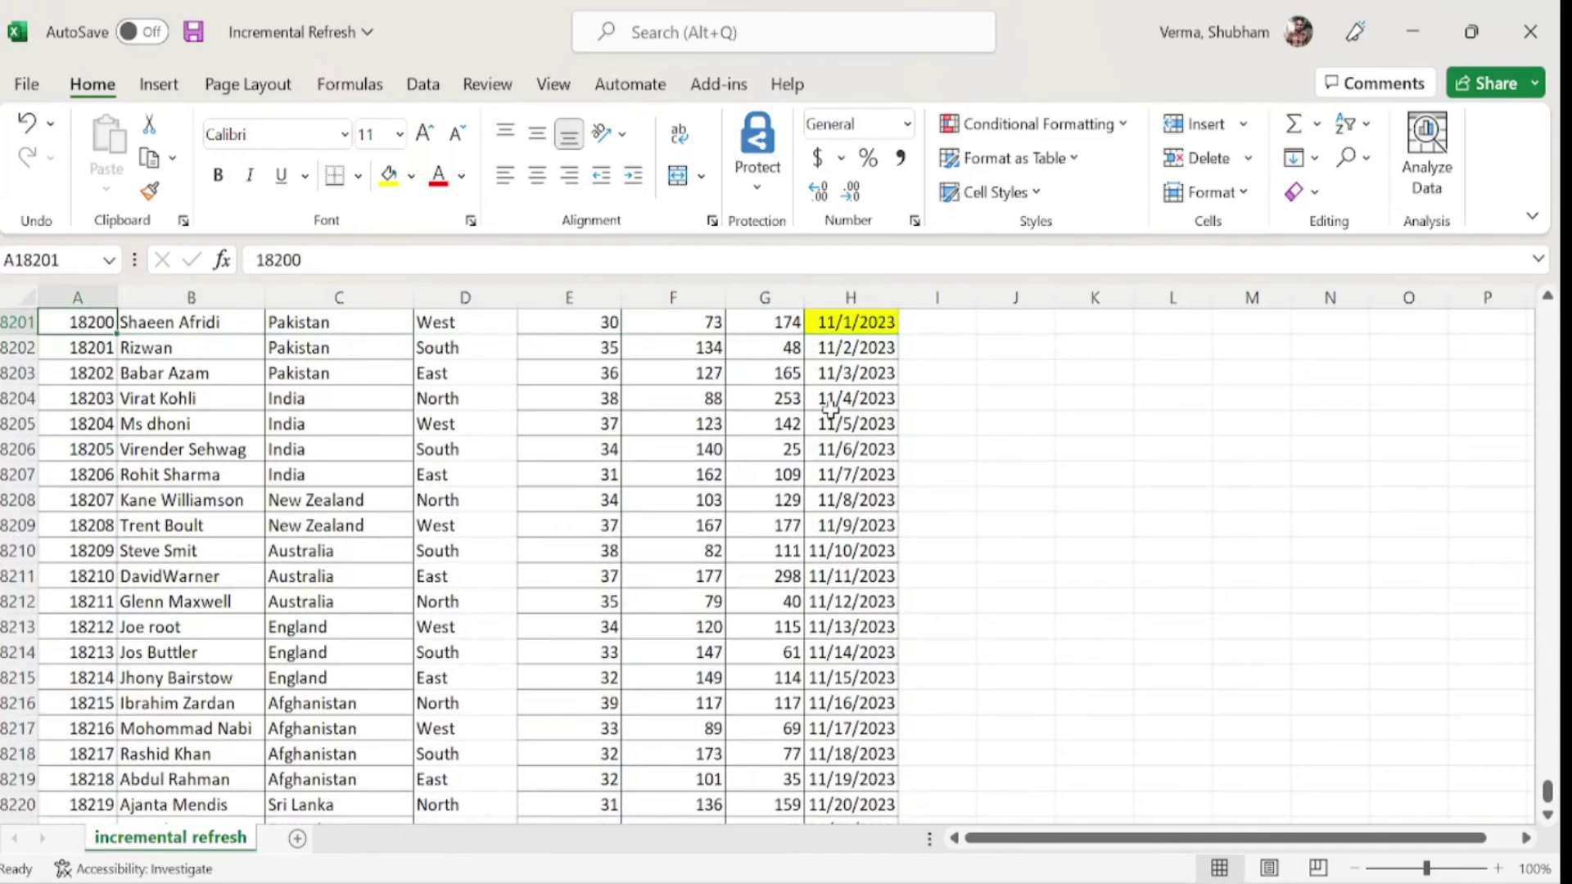
key("Right")
key("BackSpace")
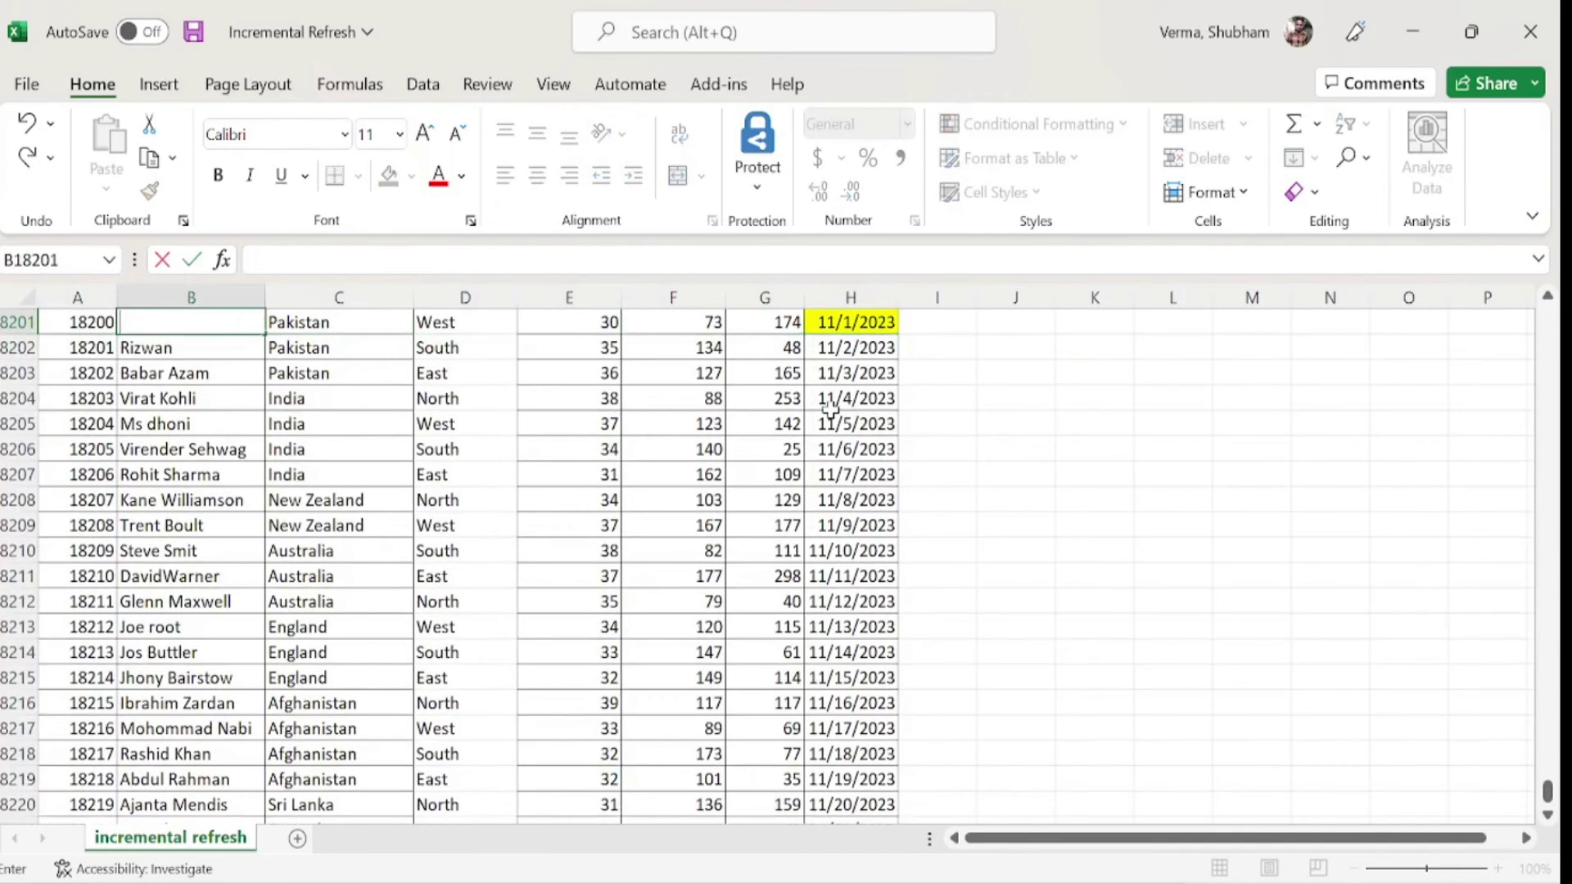
type("Shubham")
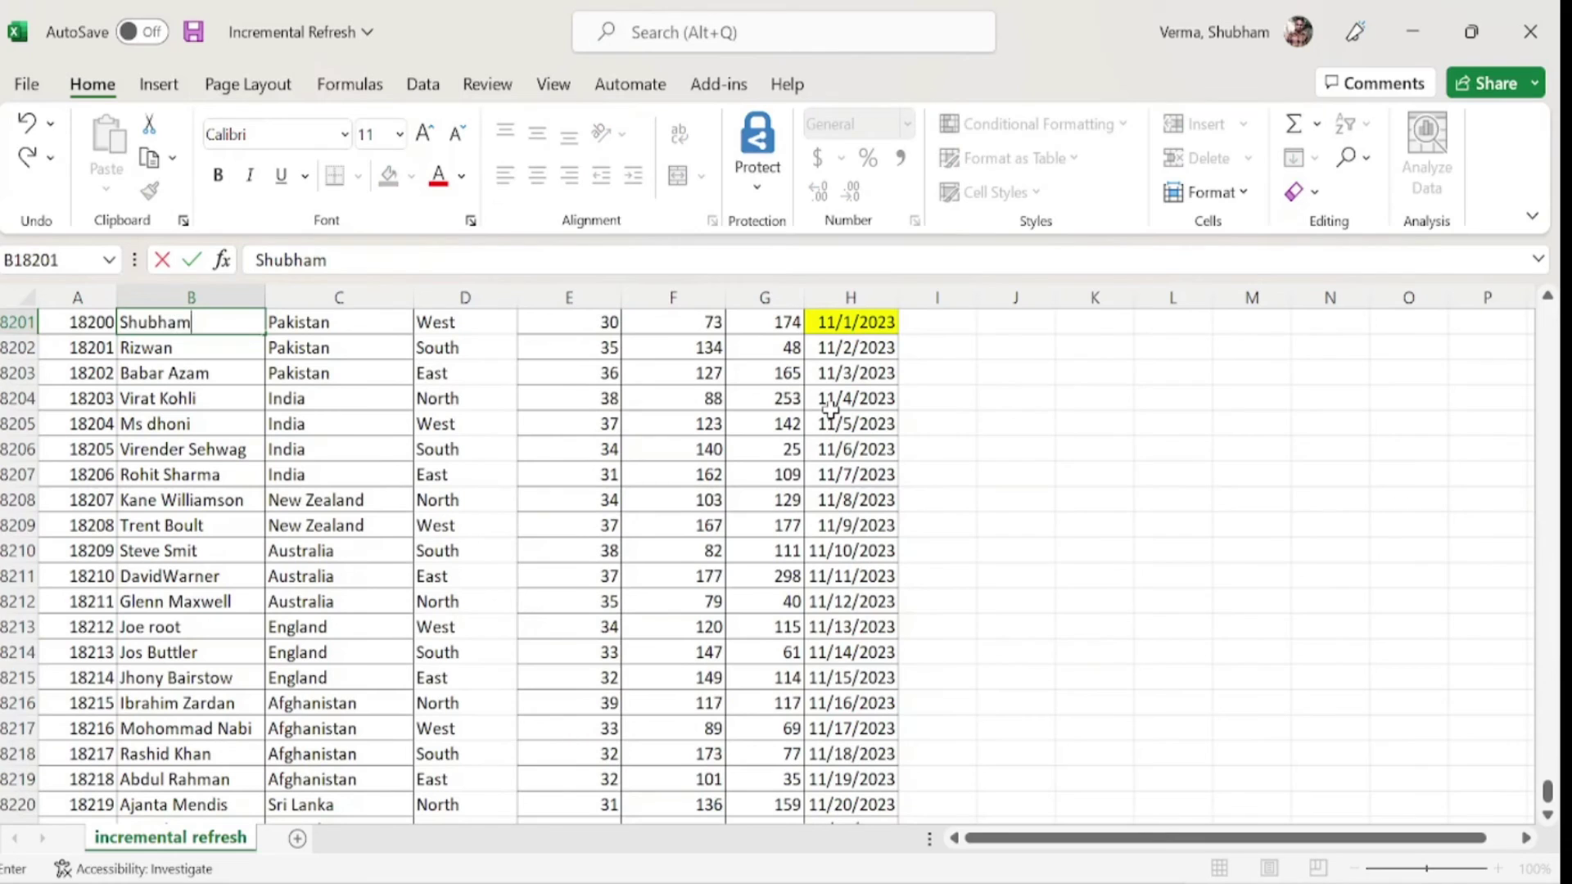
key("Return")
key("ctrl+s")
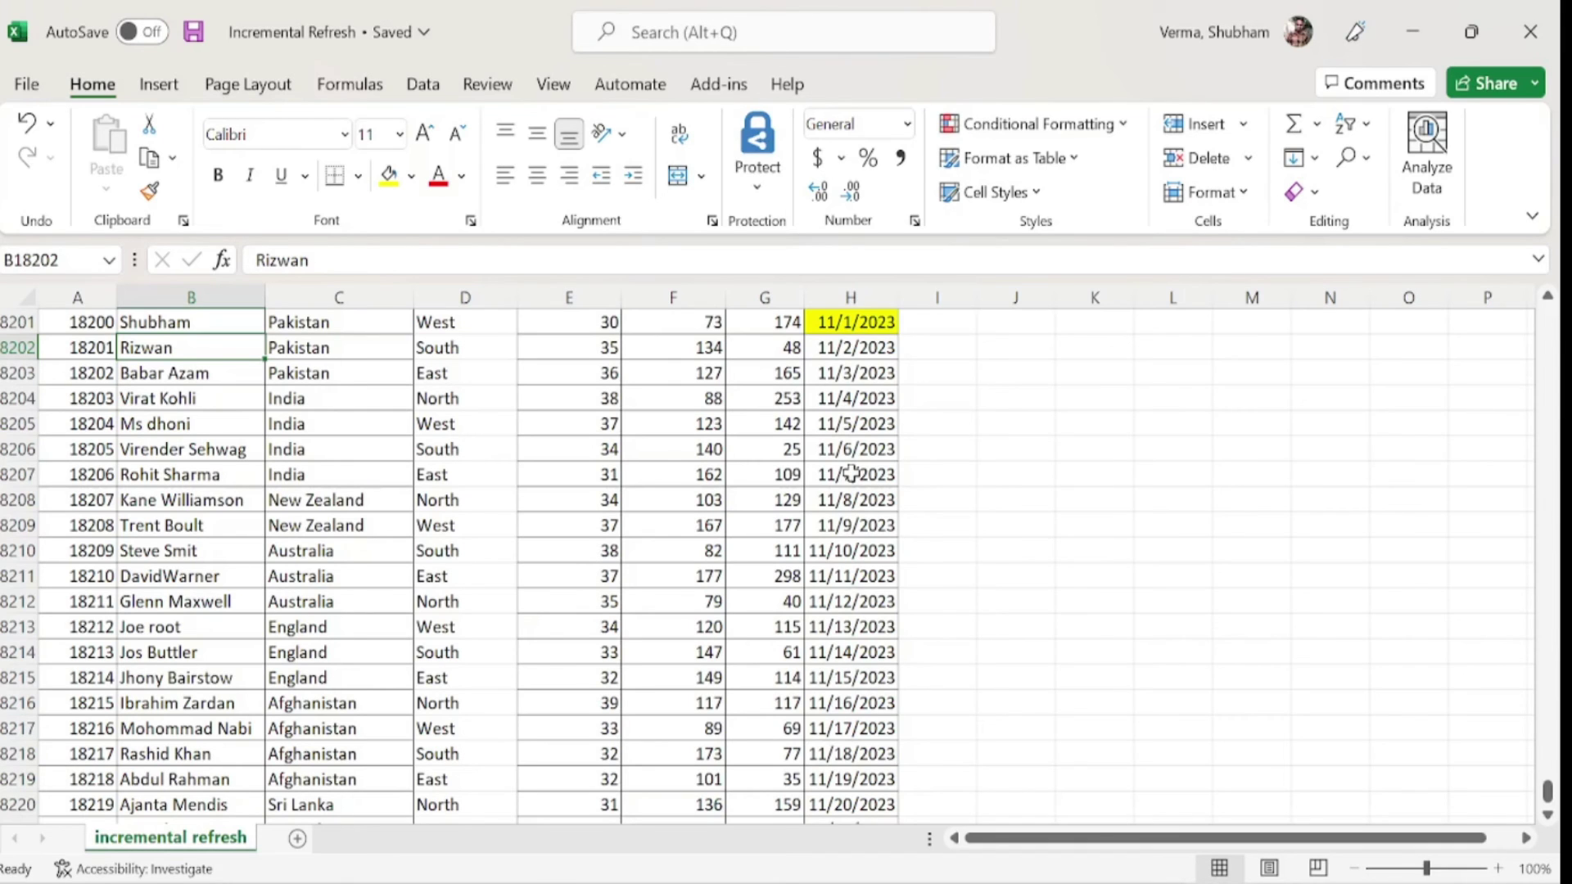
left_click(1543, 12)
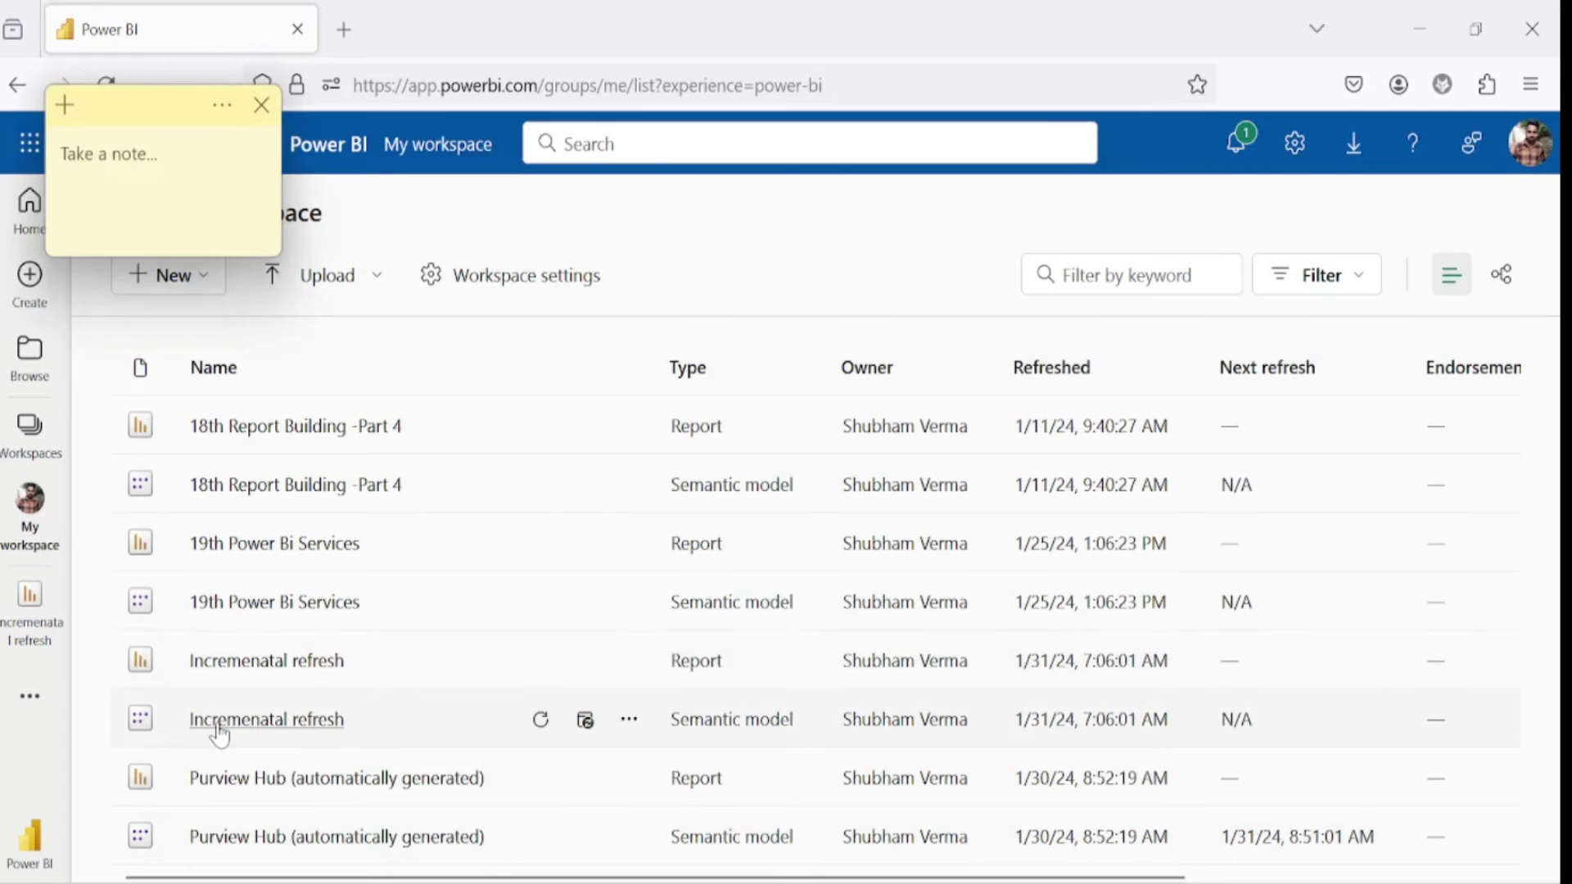
- Refresh the Incremenatal refresh semantic model in My workspace, and open its report to refresh the visuals
left_click(543, 723)
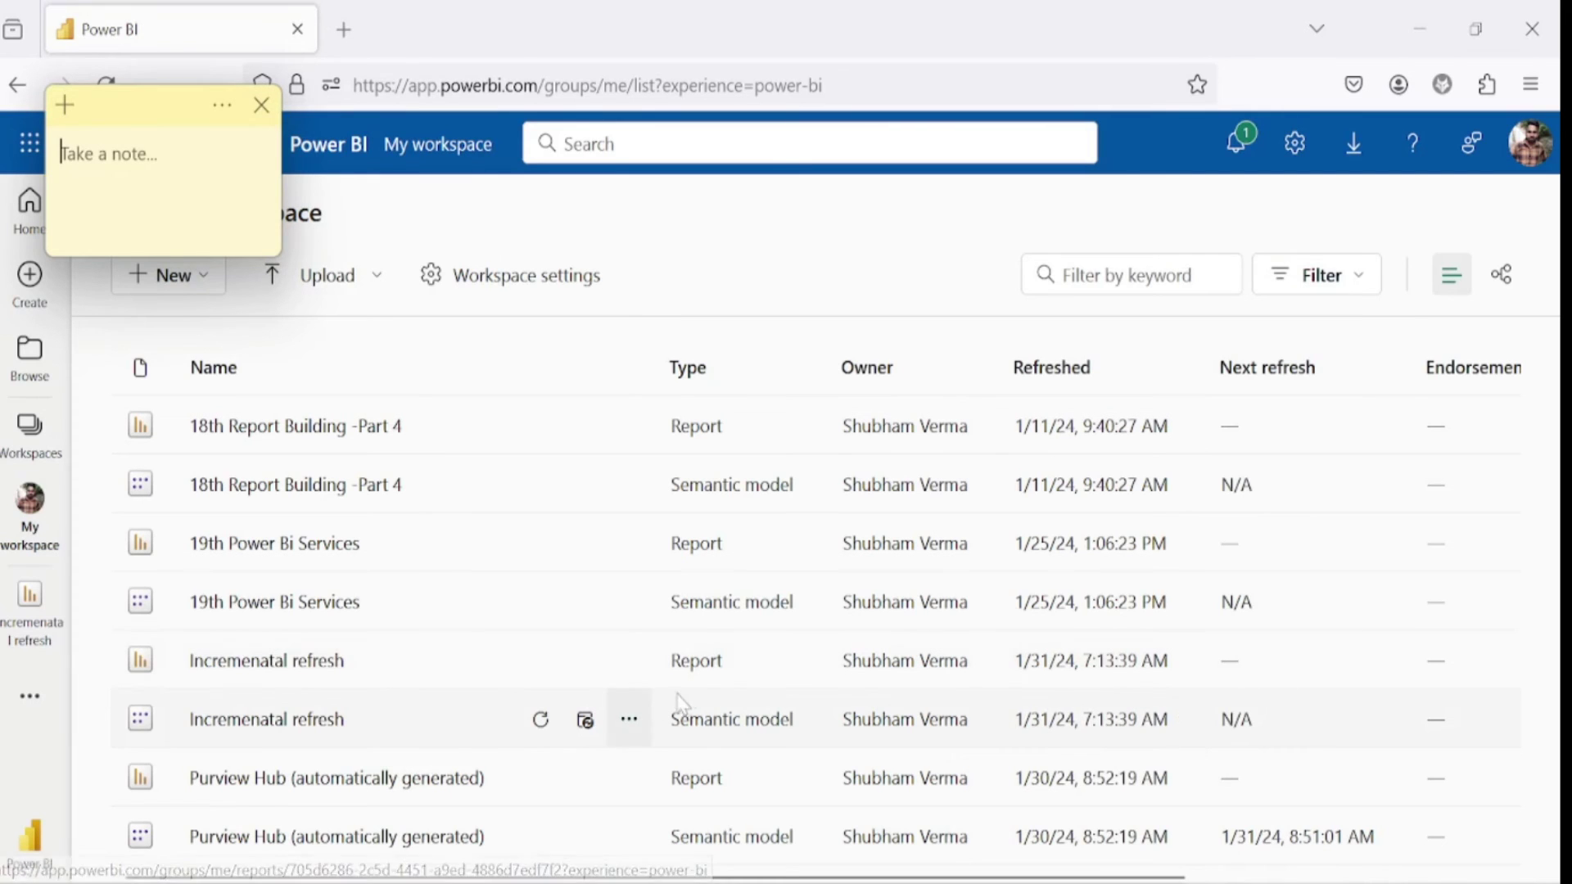
left_click(267, 669)
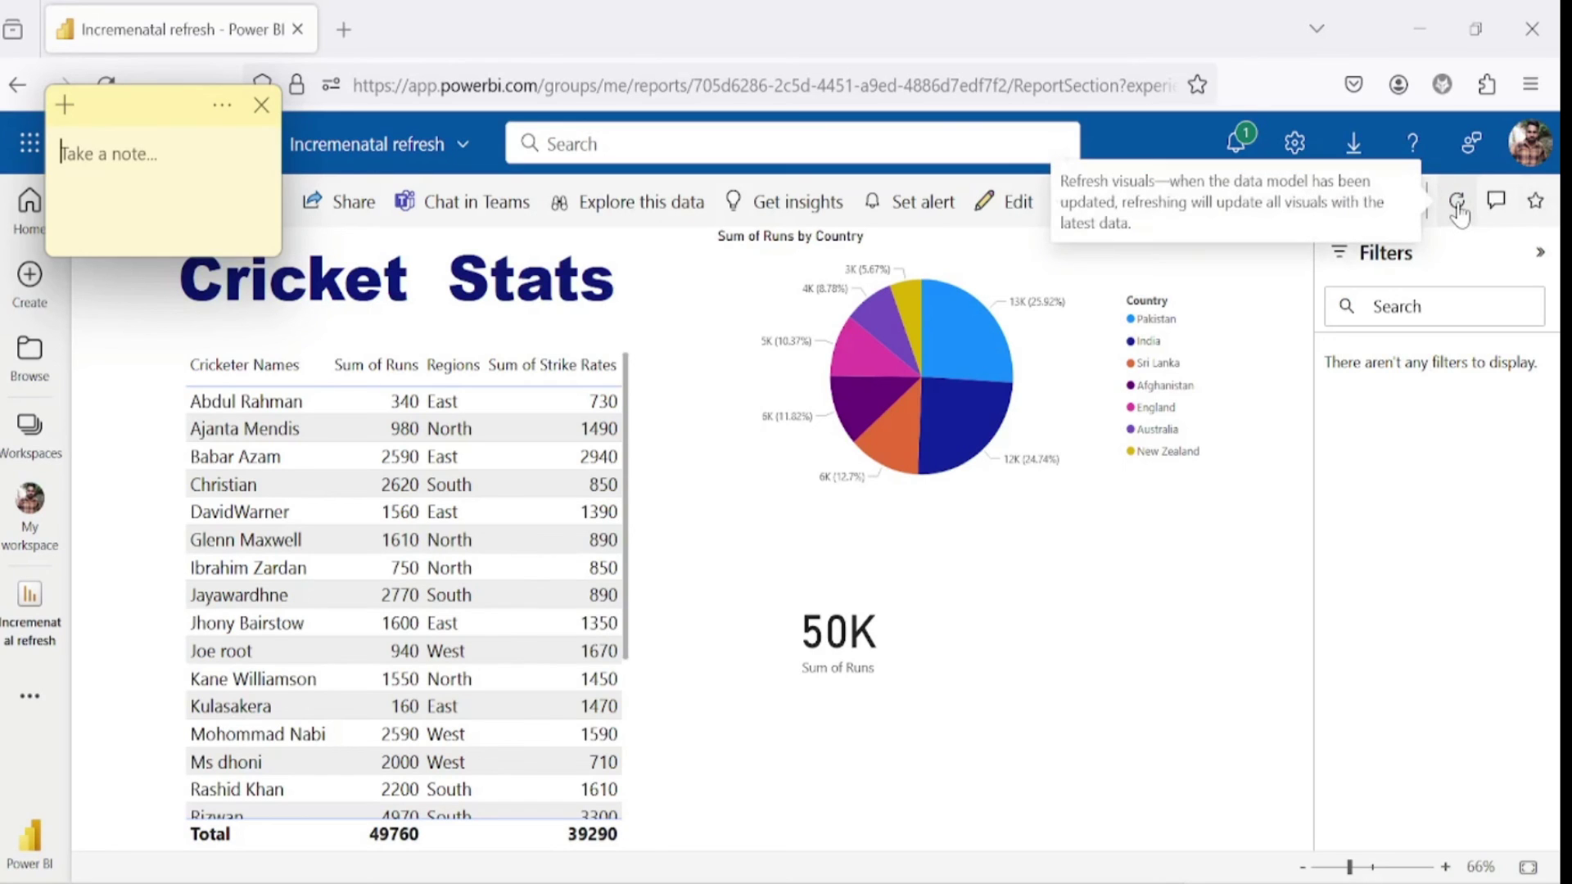
left_click(1458, 209)
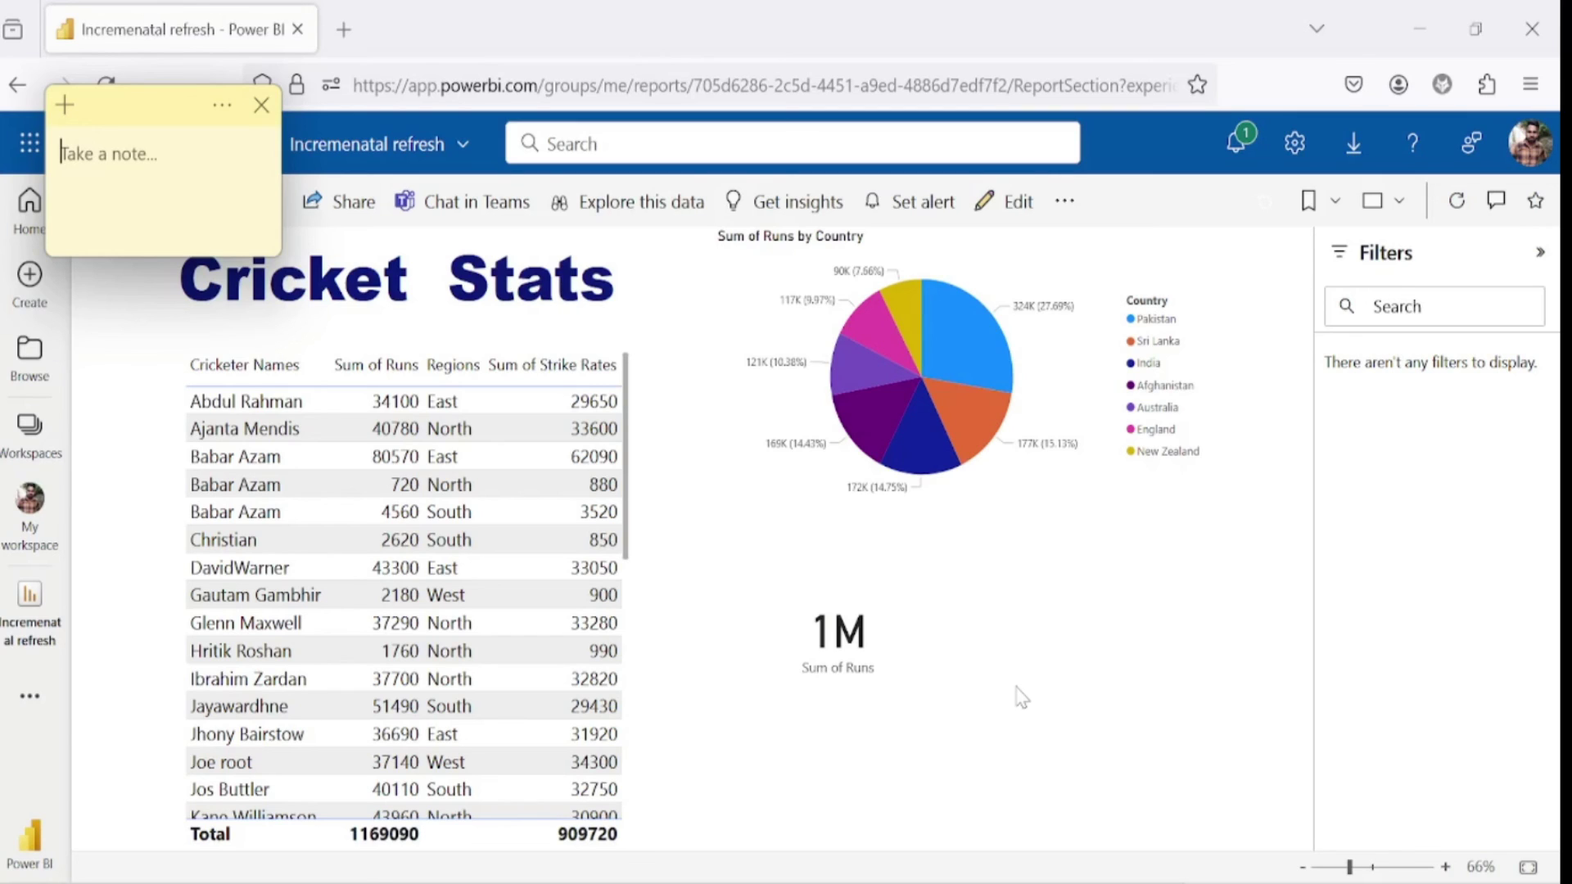
- Put the report into editing mode and add a slicer on Cricketer Names below the pie chart, beside the card
left_click(1011, 209)
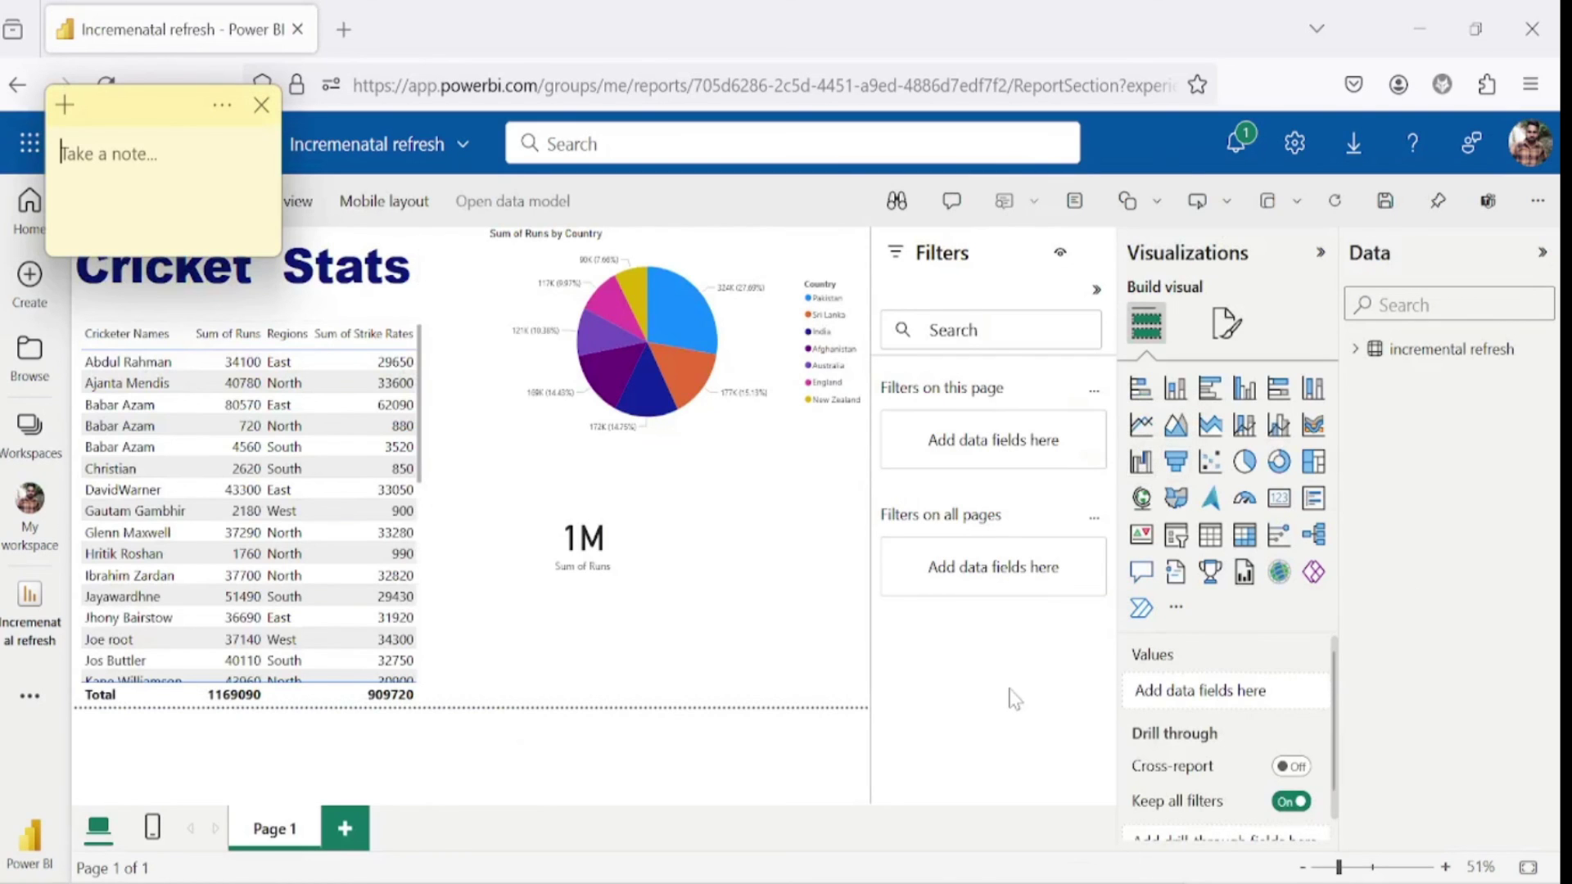
left_click(1175, 540)
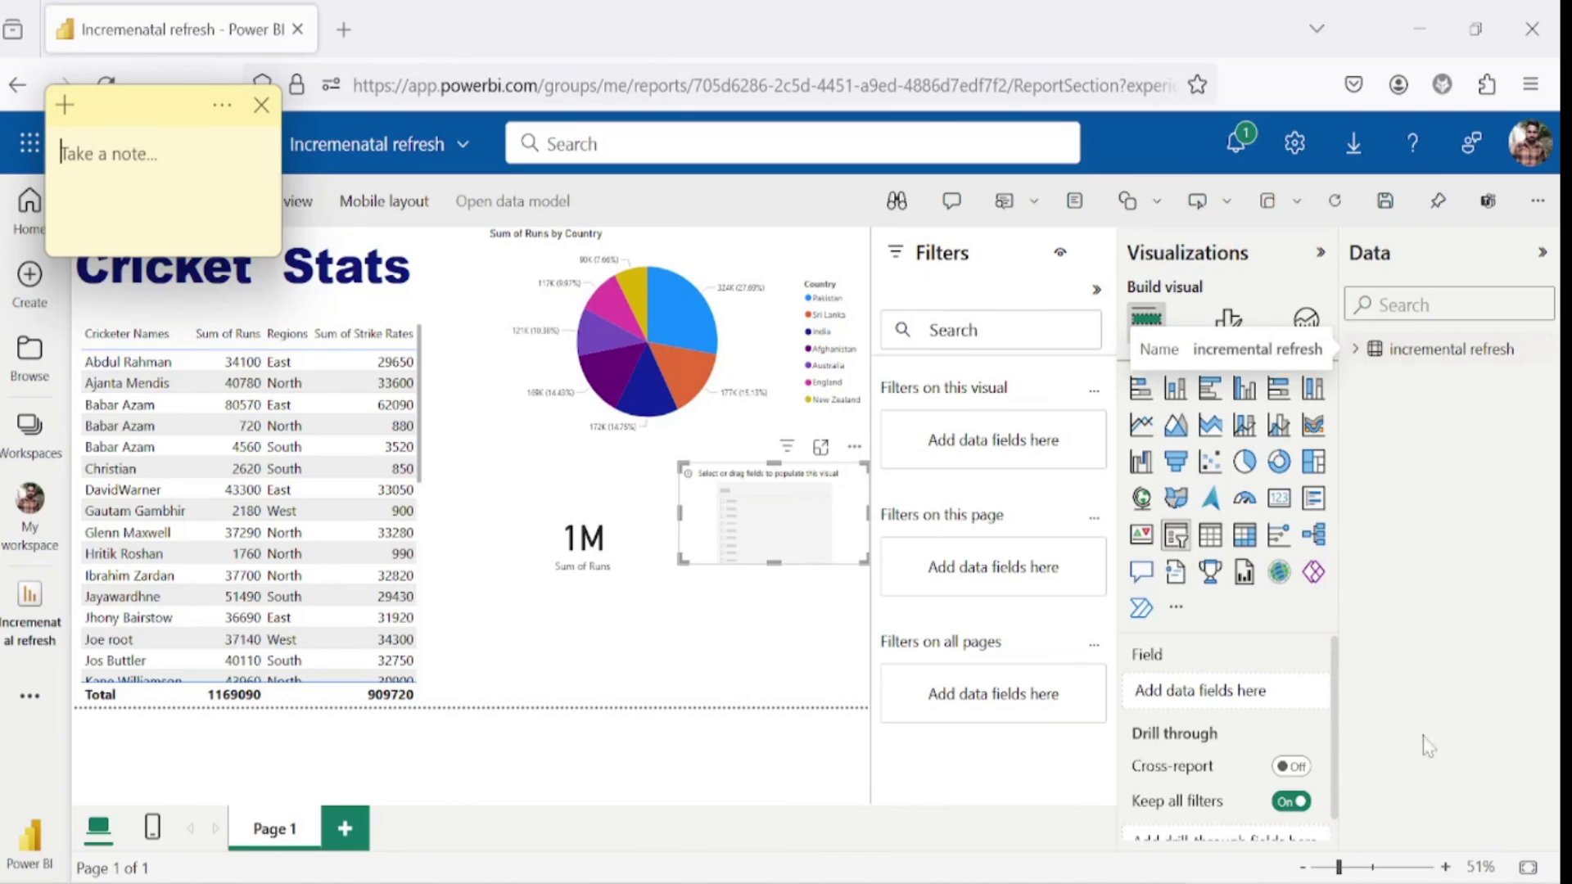
left_click(1356, 352)
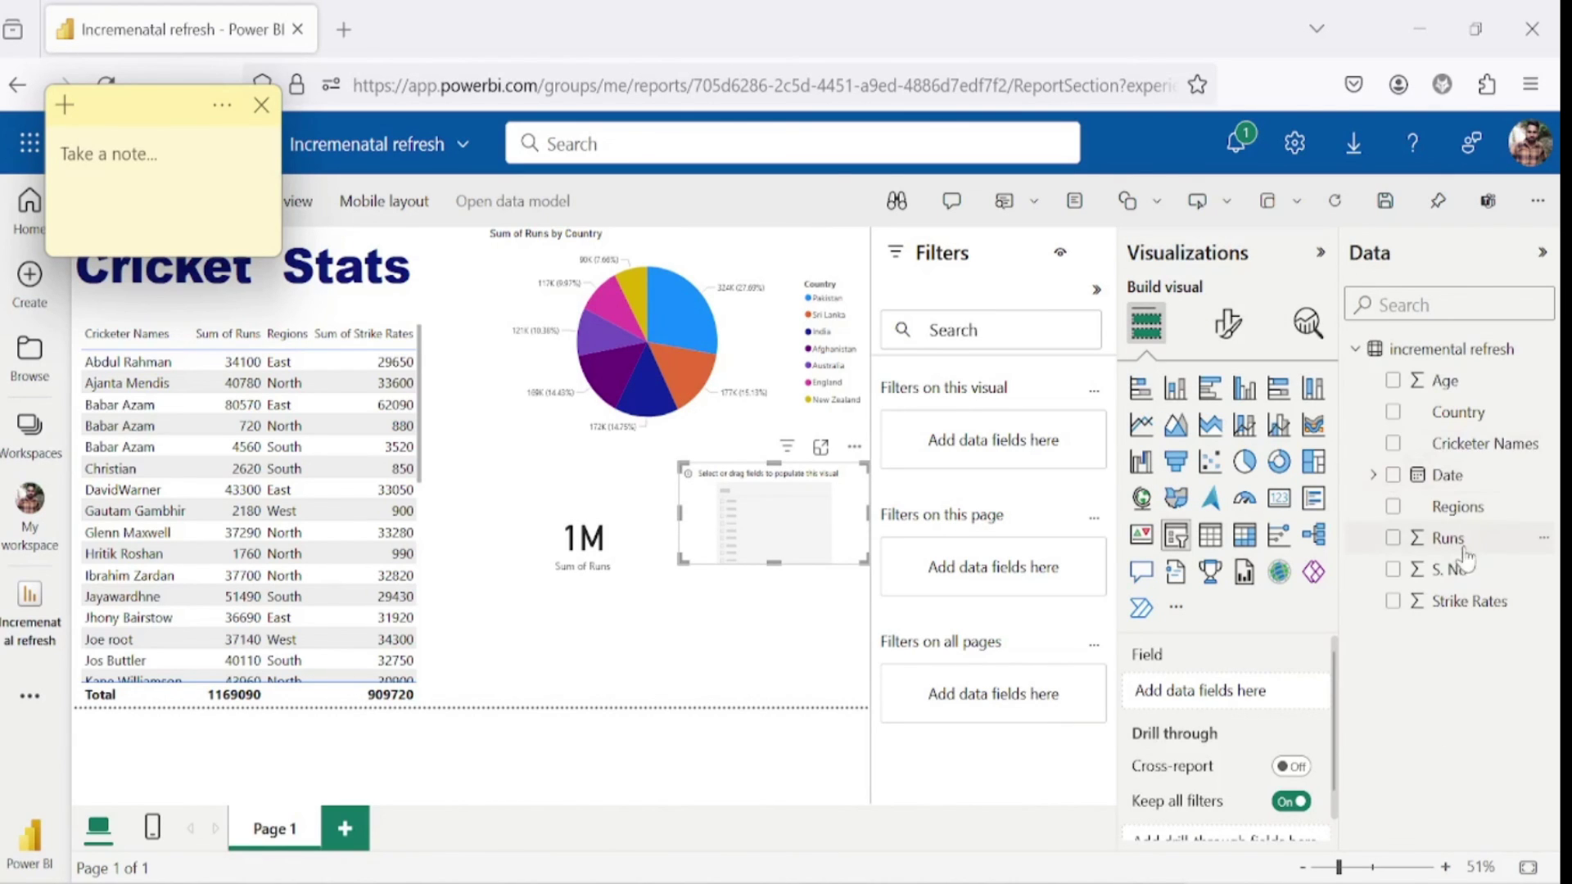
left_click(1475, 446)
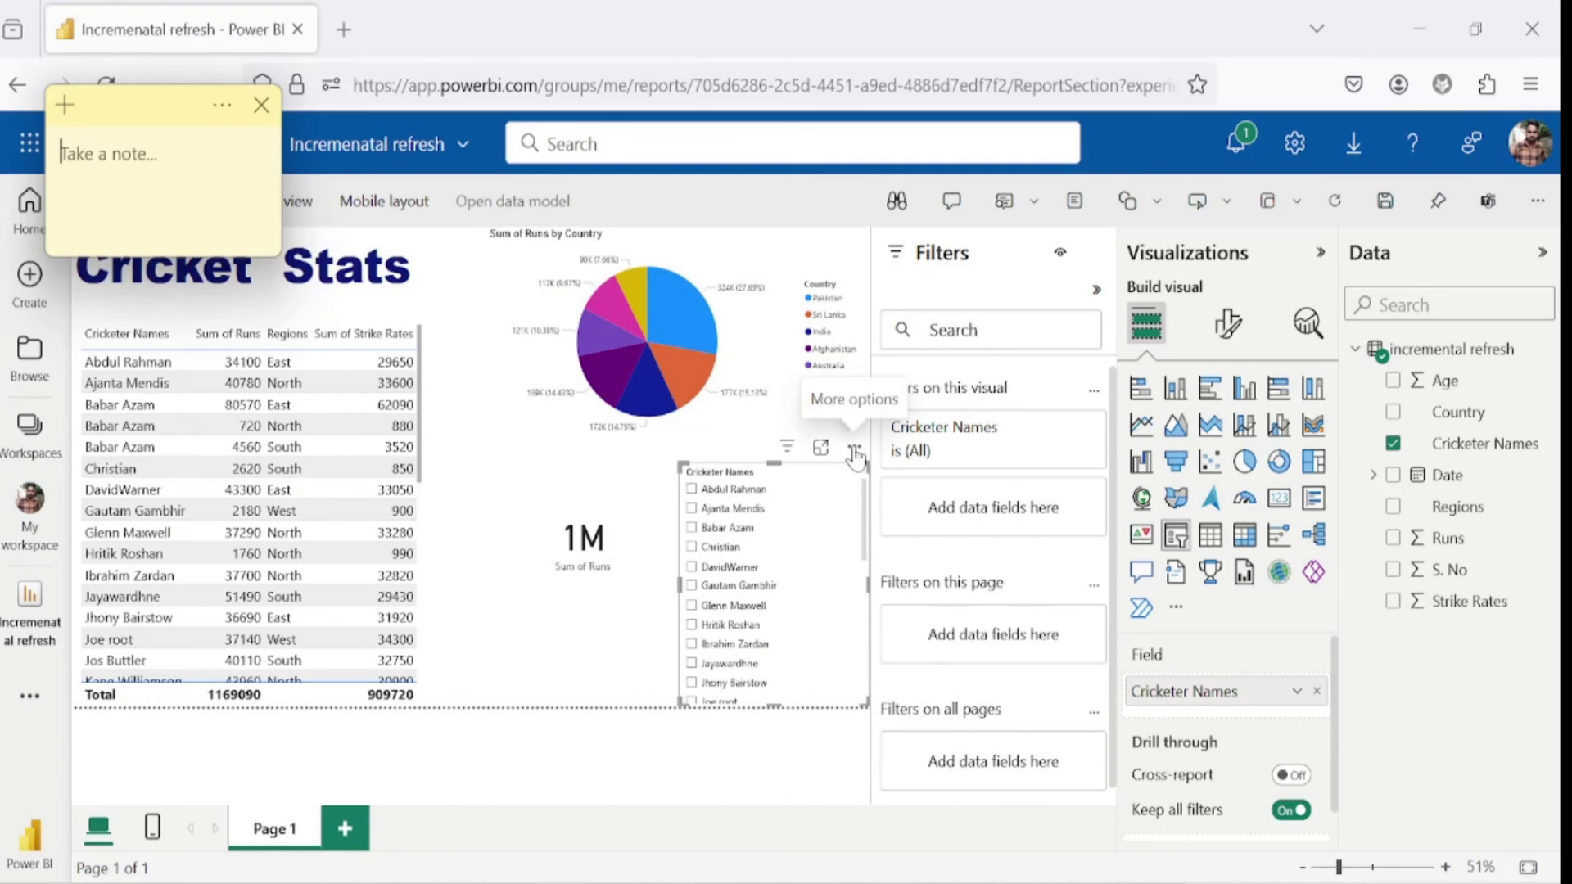
- Enable search on the Cricketer Names slicer and search for the first name newly entered in the workbook
left_click(854, 451)
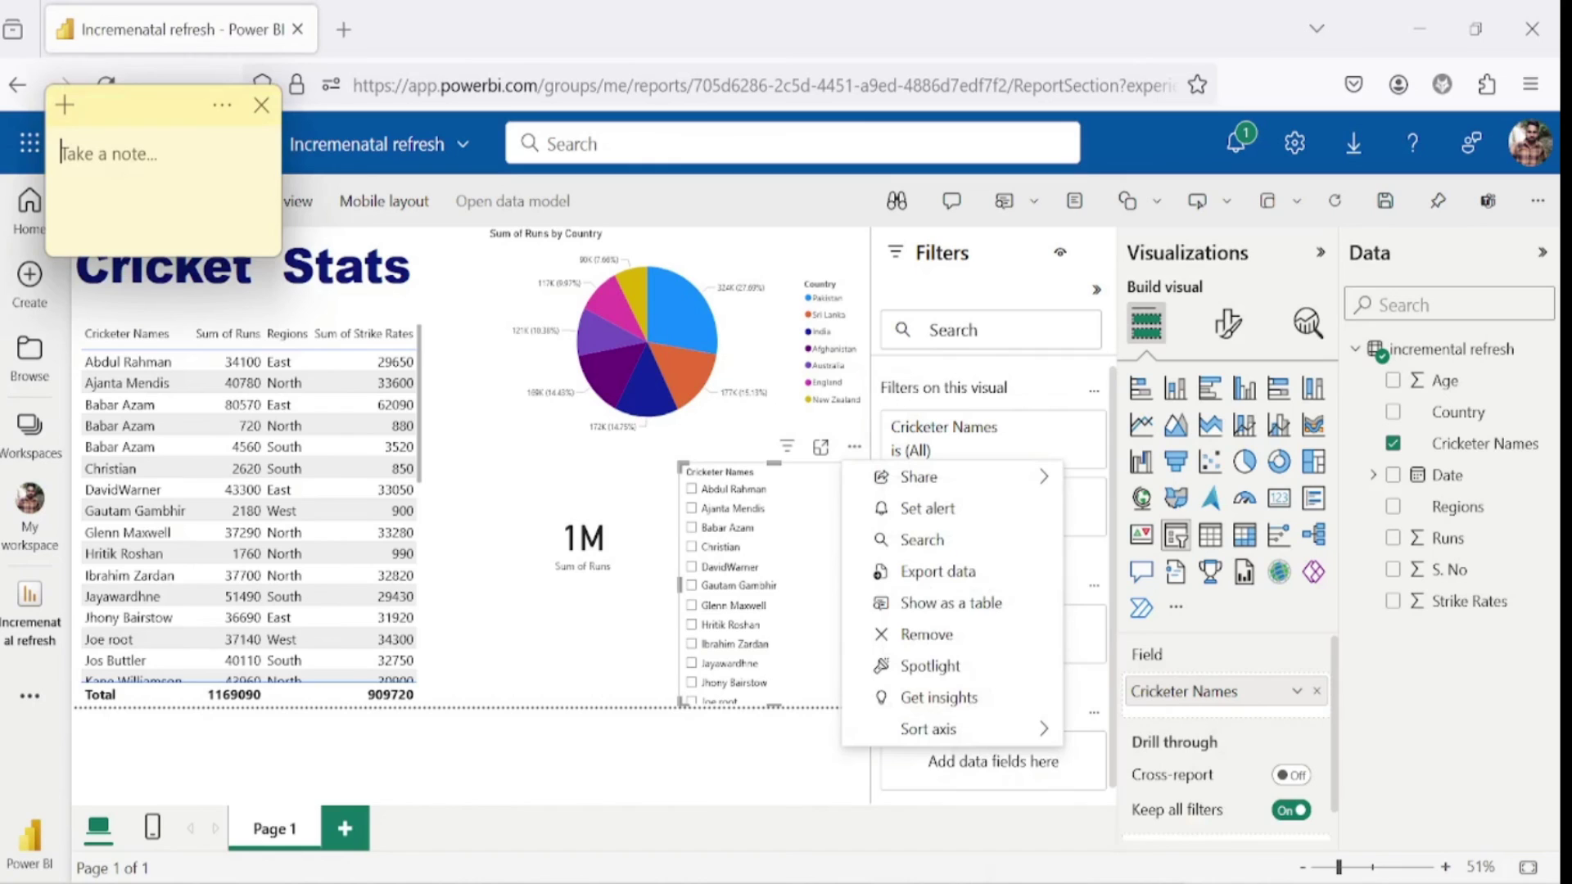
left_click(922, 541)
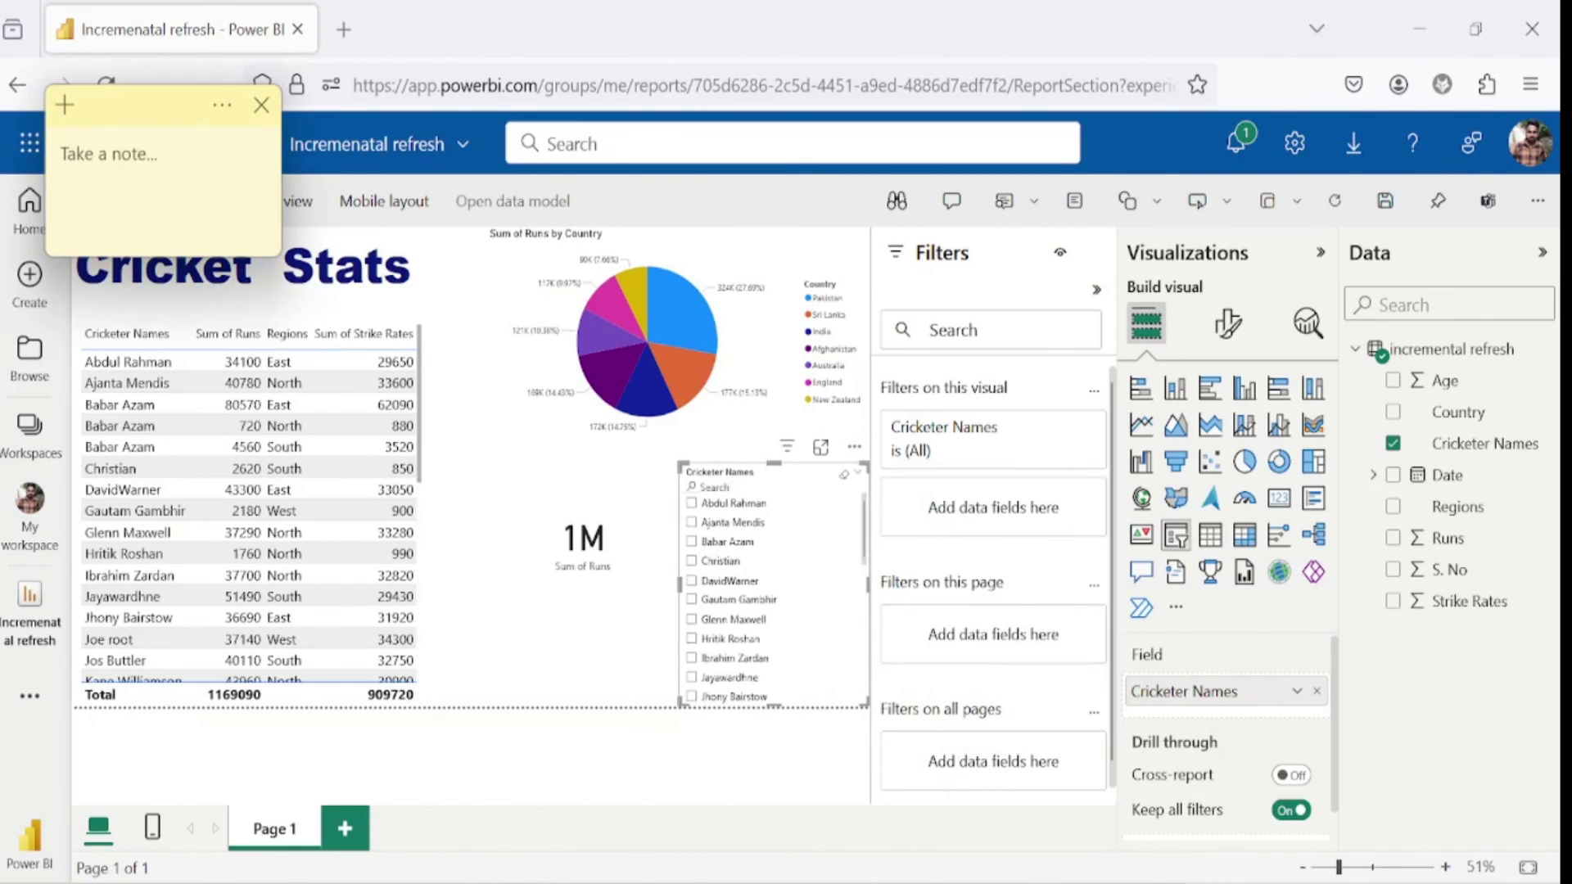
type("shubh")
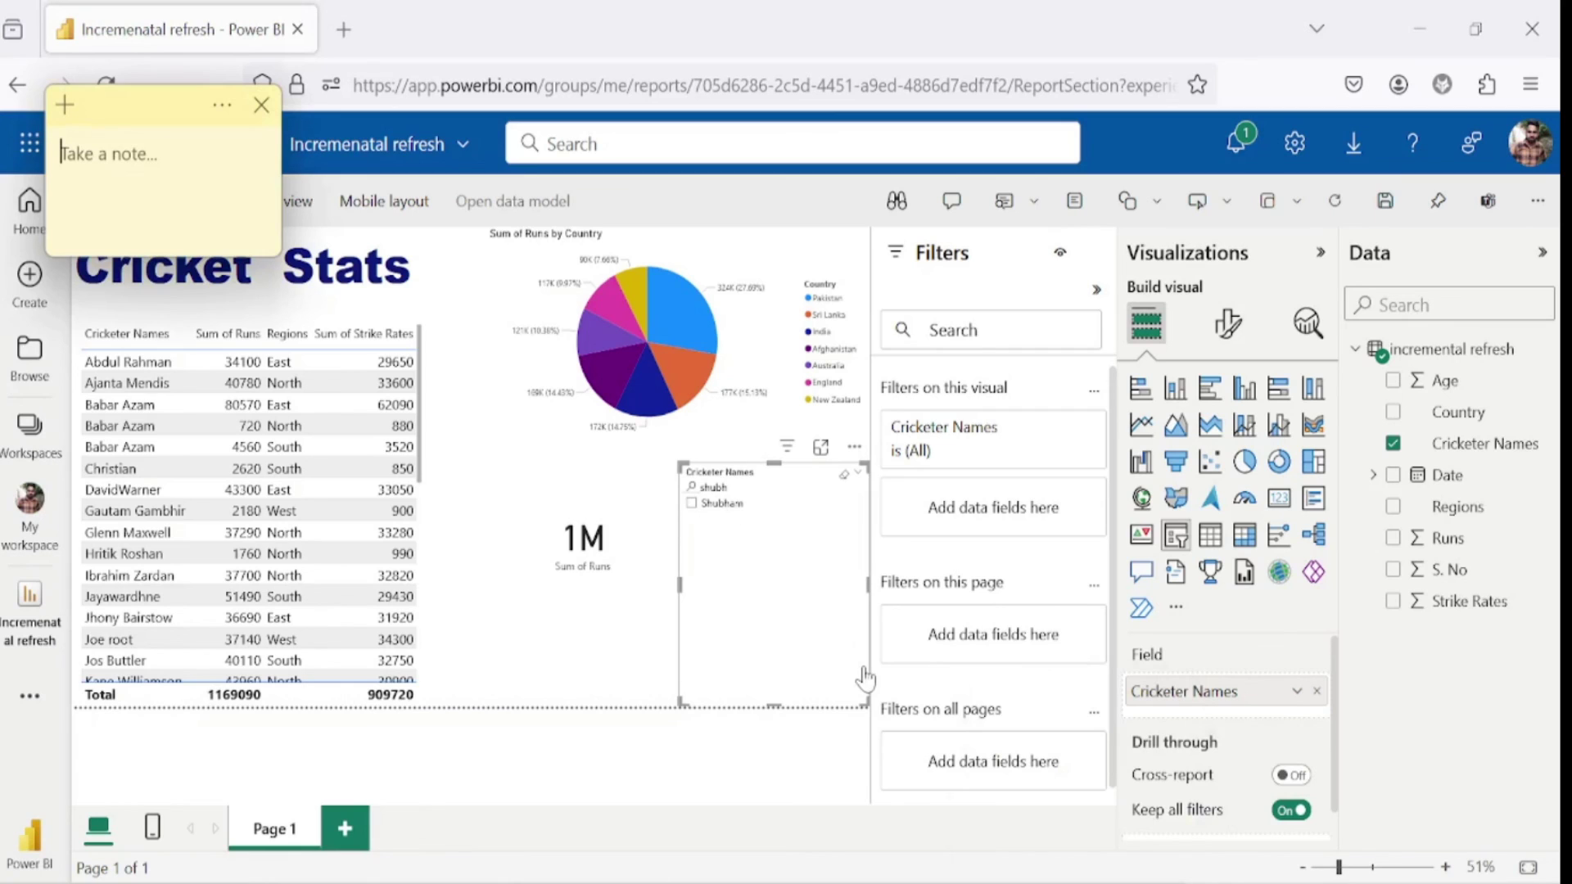
- Replace the search text in the Cricketer Names slicer with the other cricketer's first name to check whether that change was refreshed
key("BackSpace")
key("BackSpace")
key("BackSpace")
key("BackSpace")
key("BackSpace")
type("kevi")
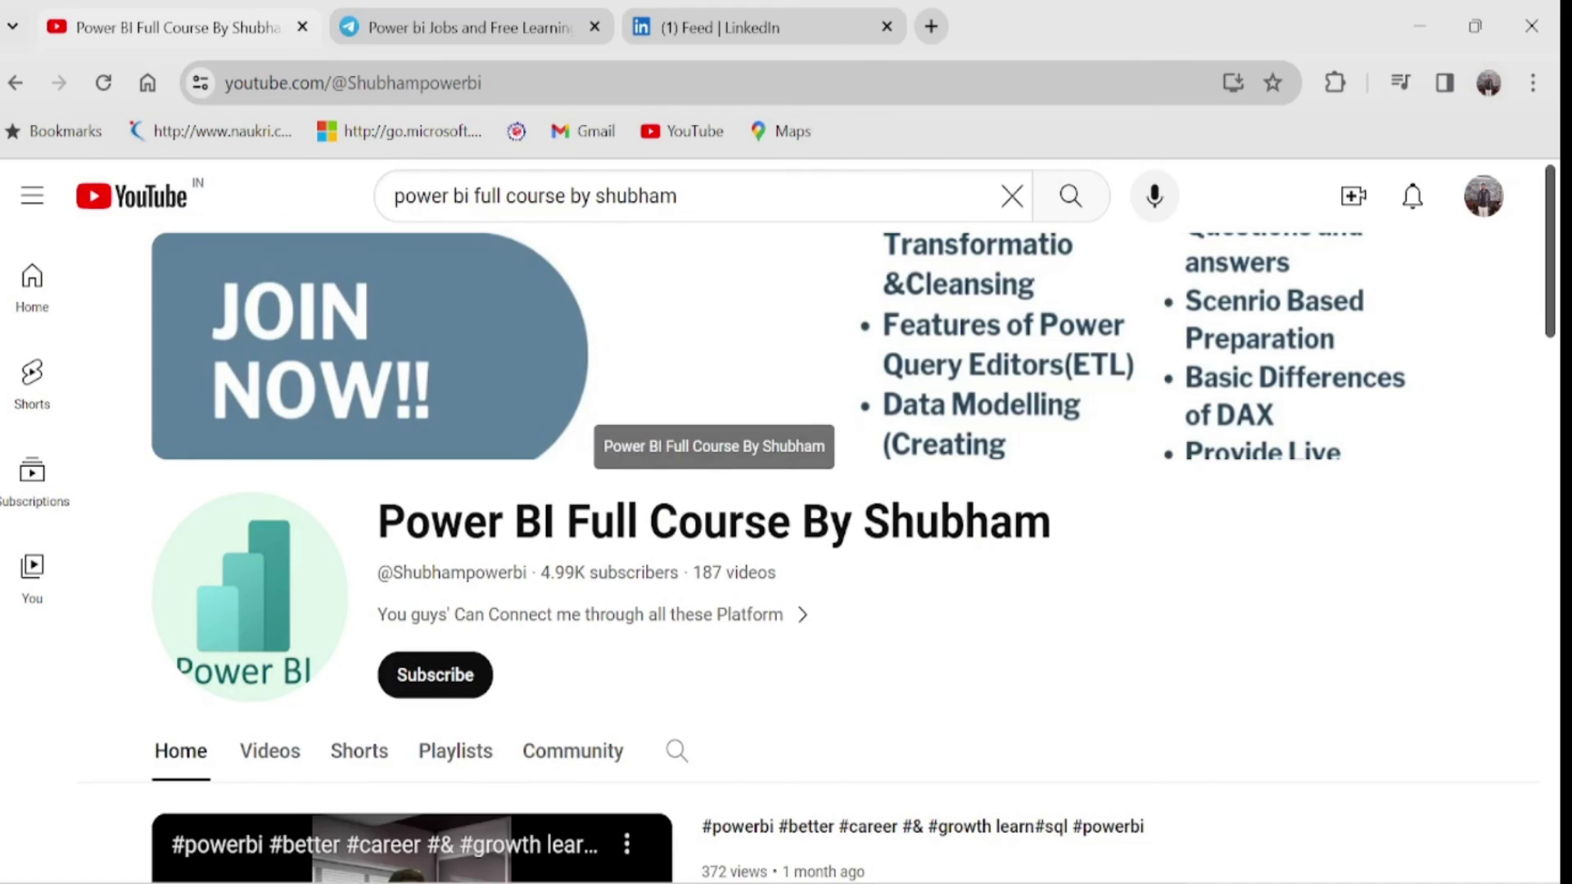
- Browse the popular videos on the Power BI full course YouTube channel, and view the channel's created playlists
left_click_drag(378, 522, 1119, 550)
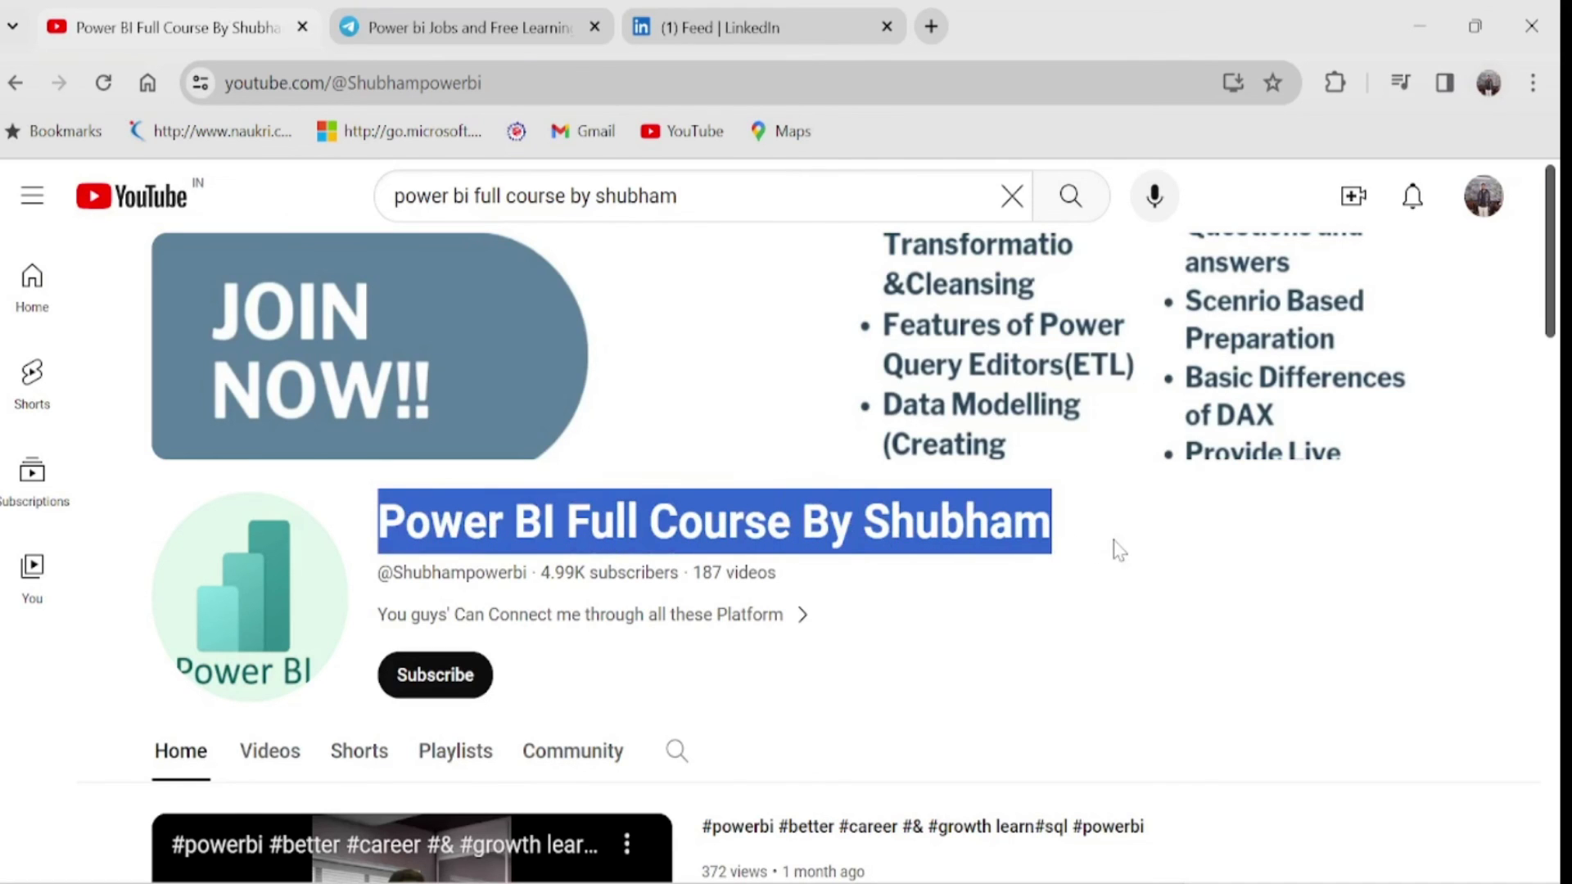
scroll(1119, 550, "down", 7)
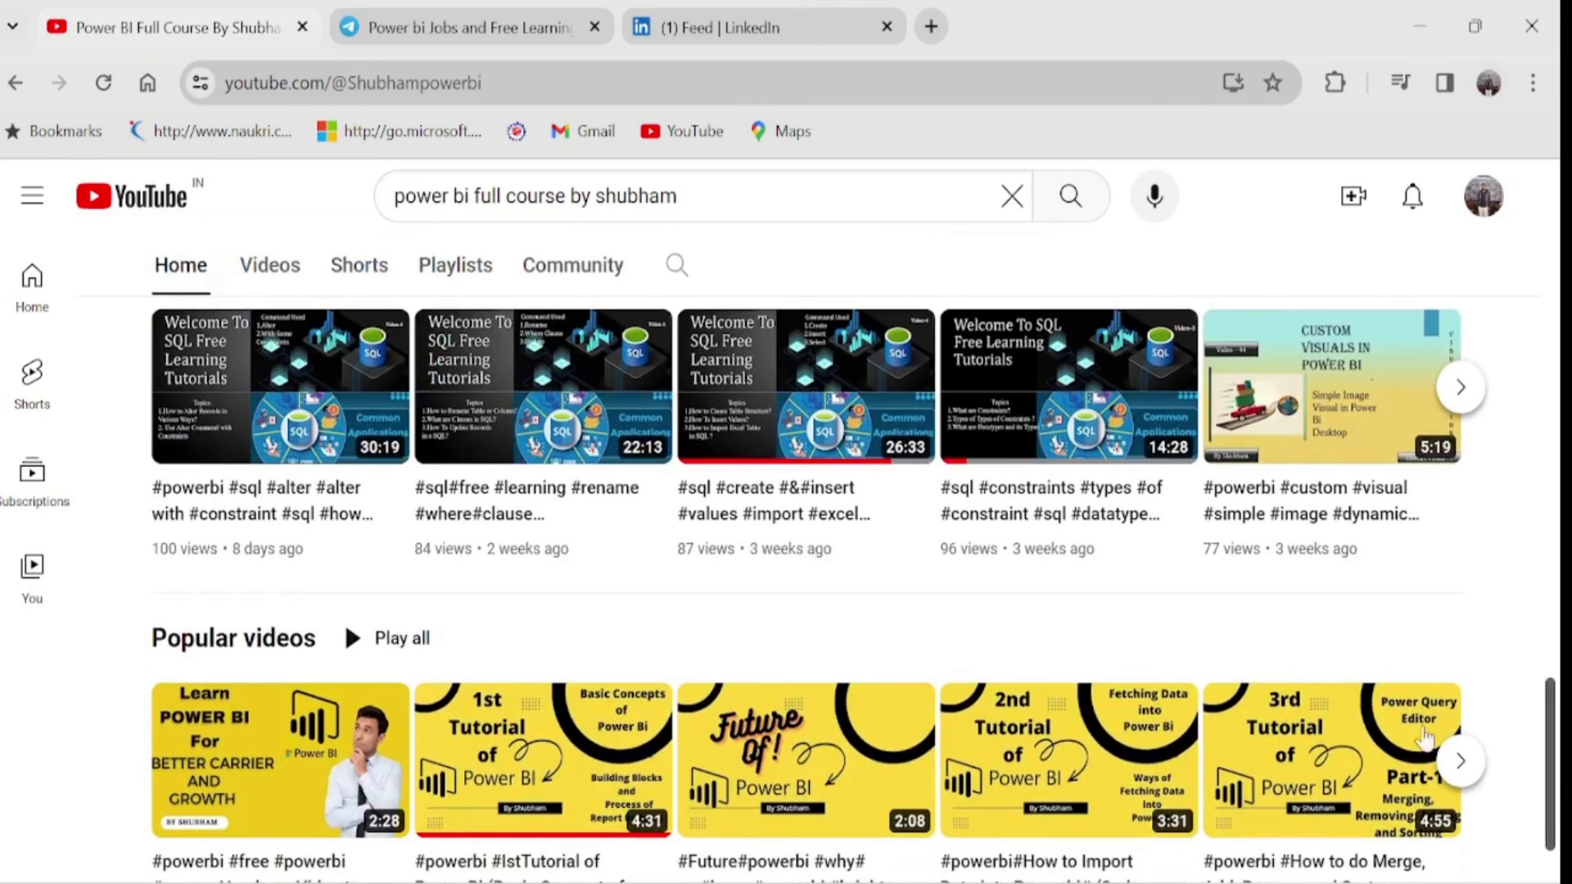
left_click(1461, 762)
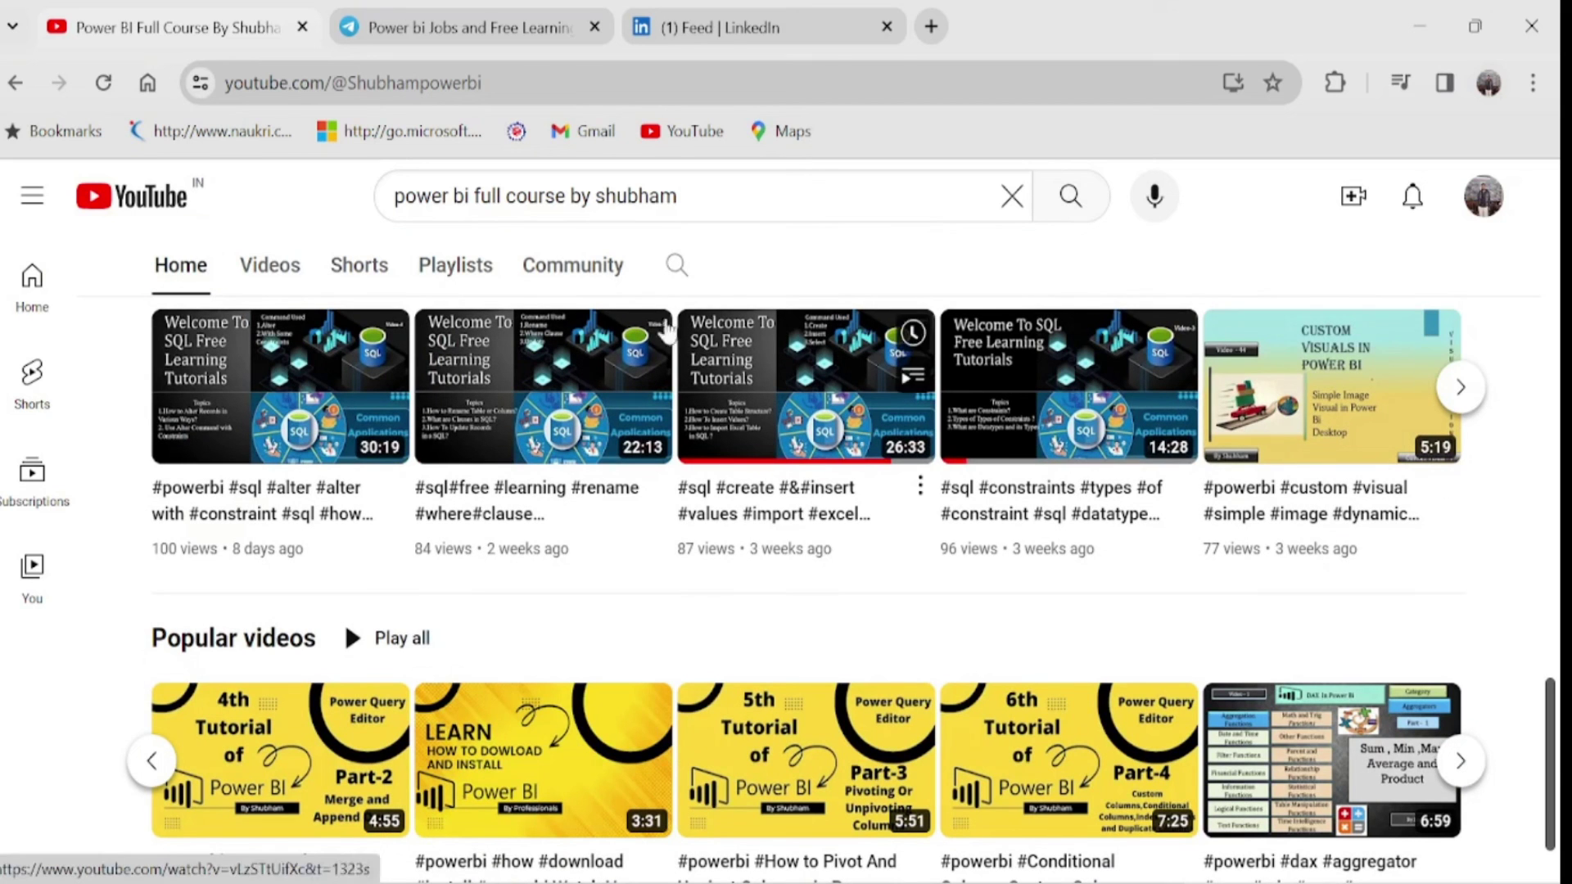
left_click(456, 264)
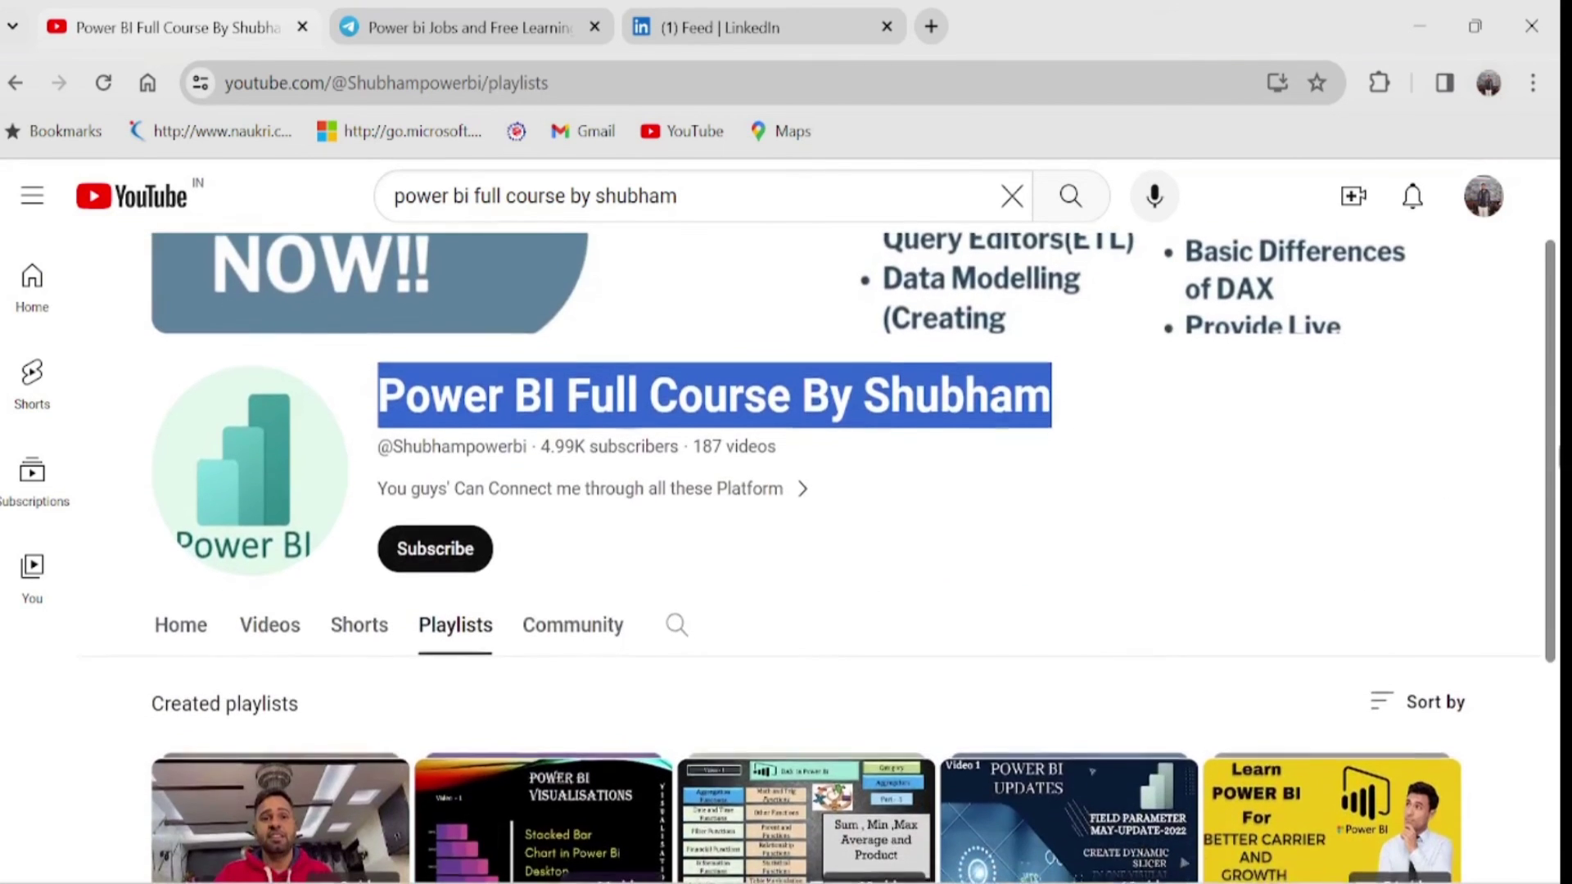
scroll(856, 541, "down", 3)
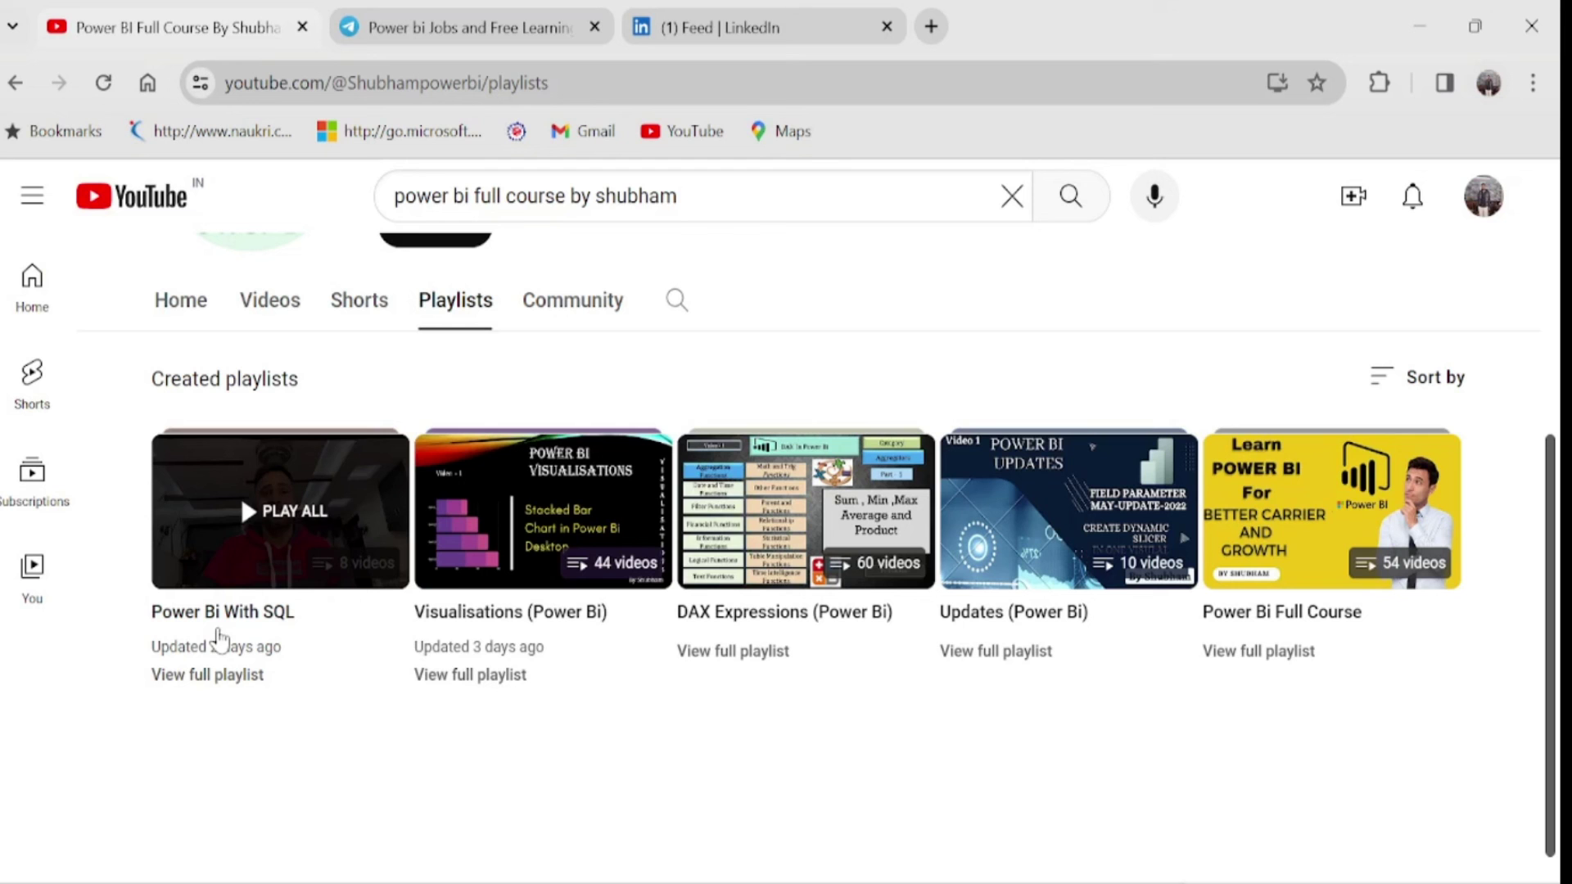
- Switch to the Power bi Jobs and Free Learning group on Telegram and enlarge the TCS hiring photo to read its job details
left_click(451, 27)
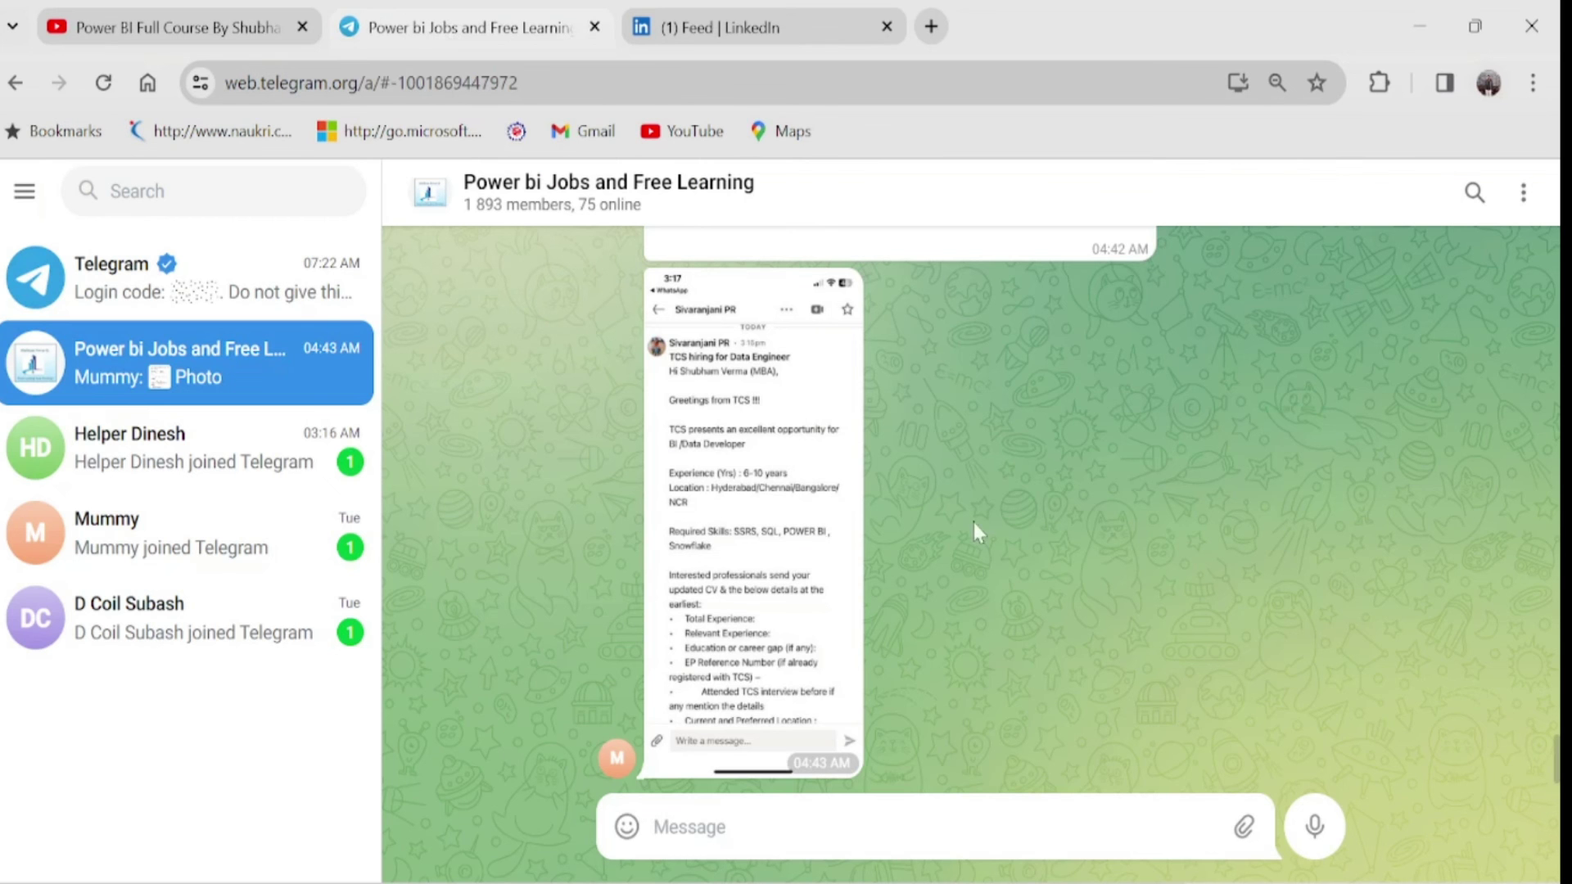
left_click(780, 544)
left_click(1412, 196)
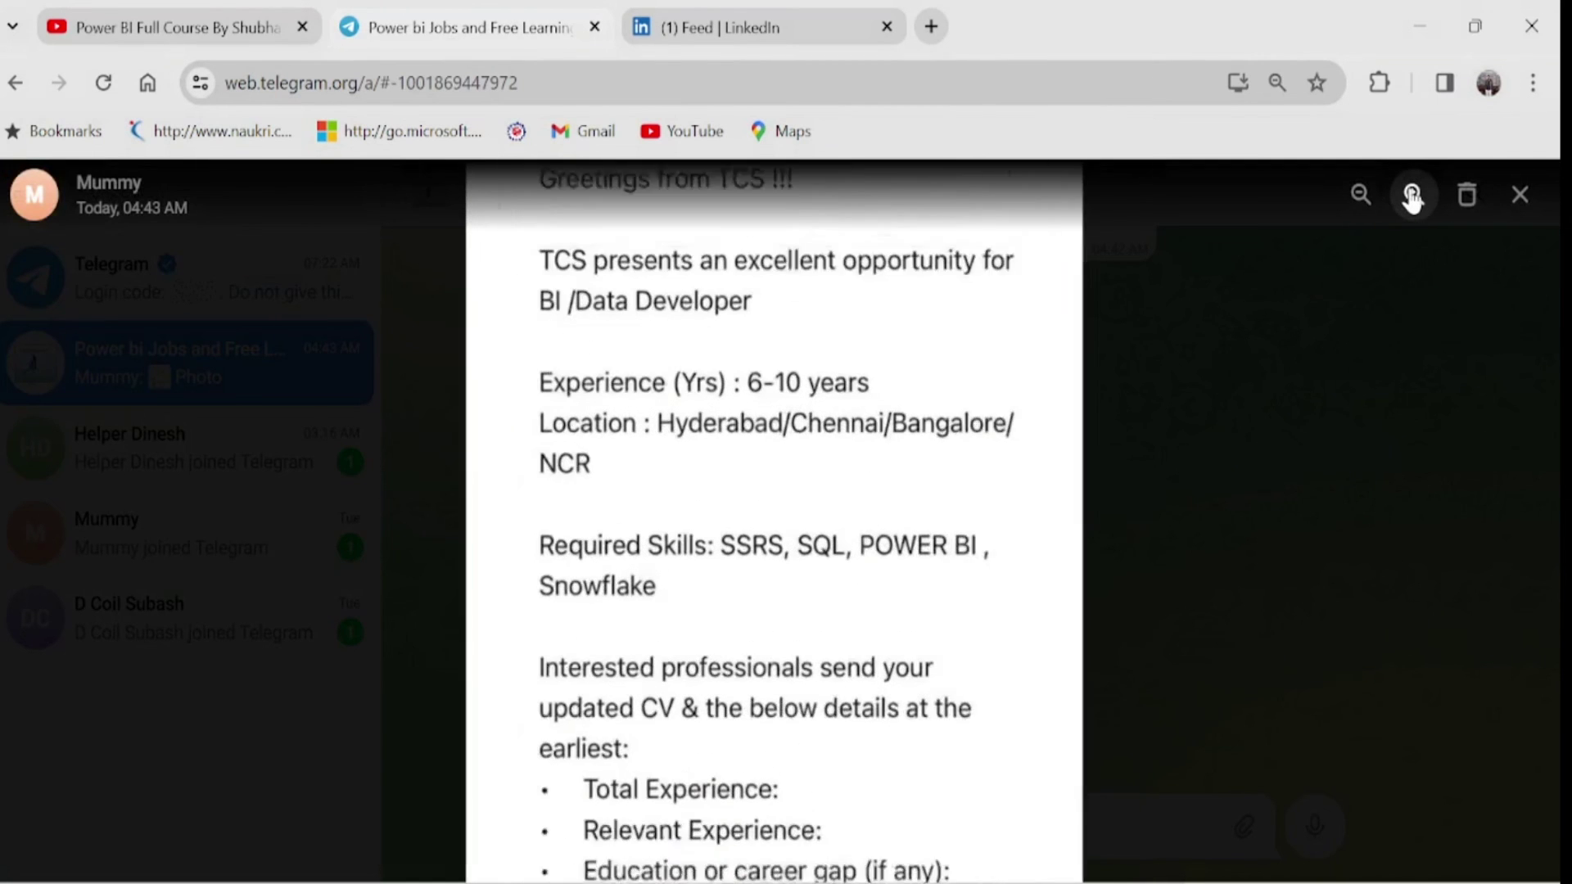
left_click_drag(958, 453, 966, 726)
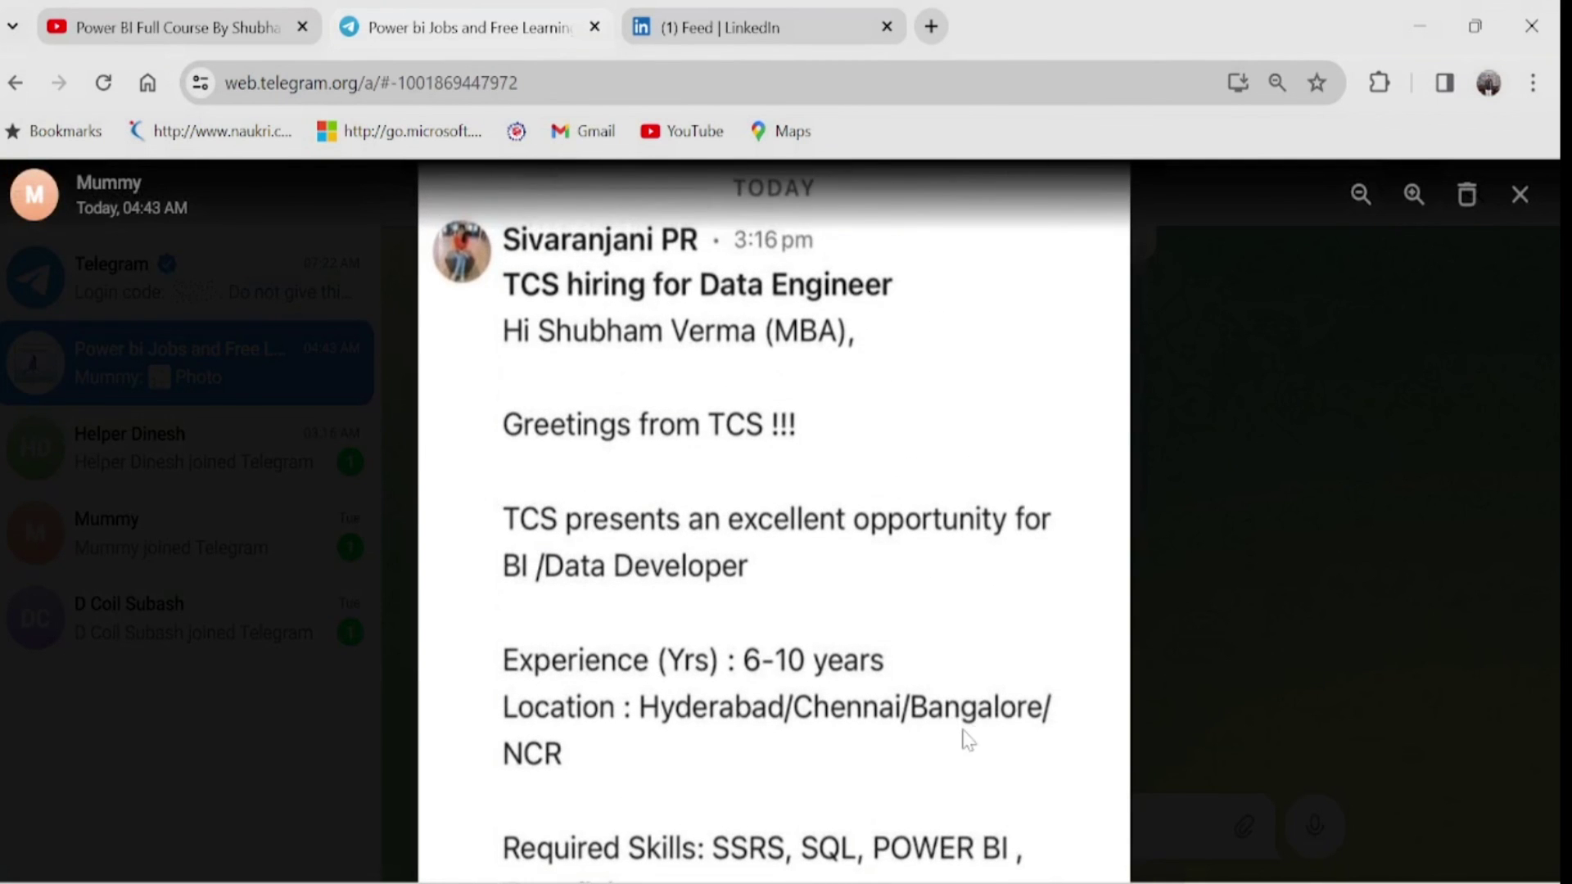
scroll(1024, 770, "up", 2)
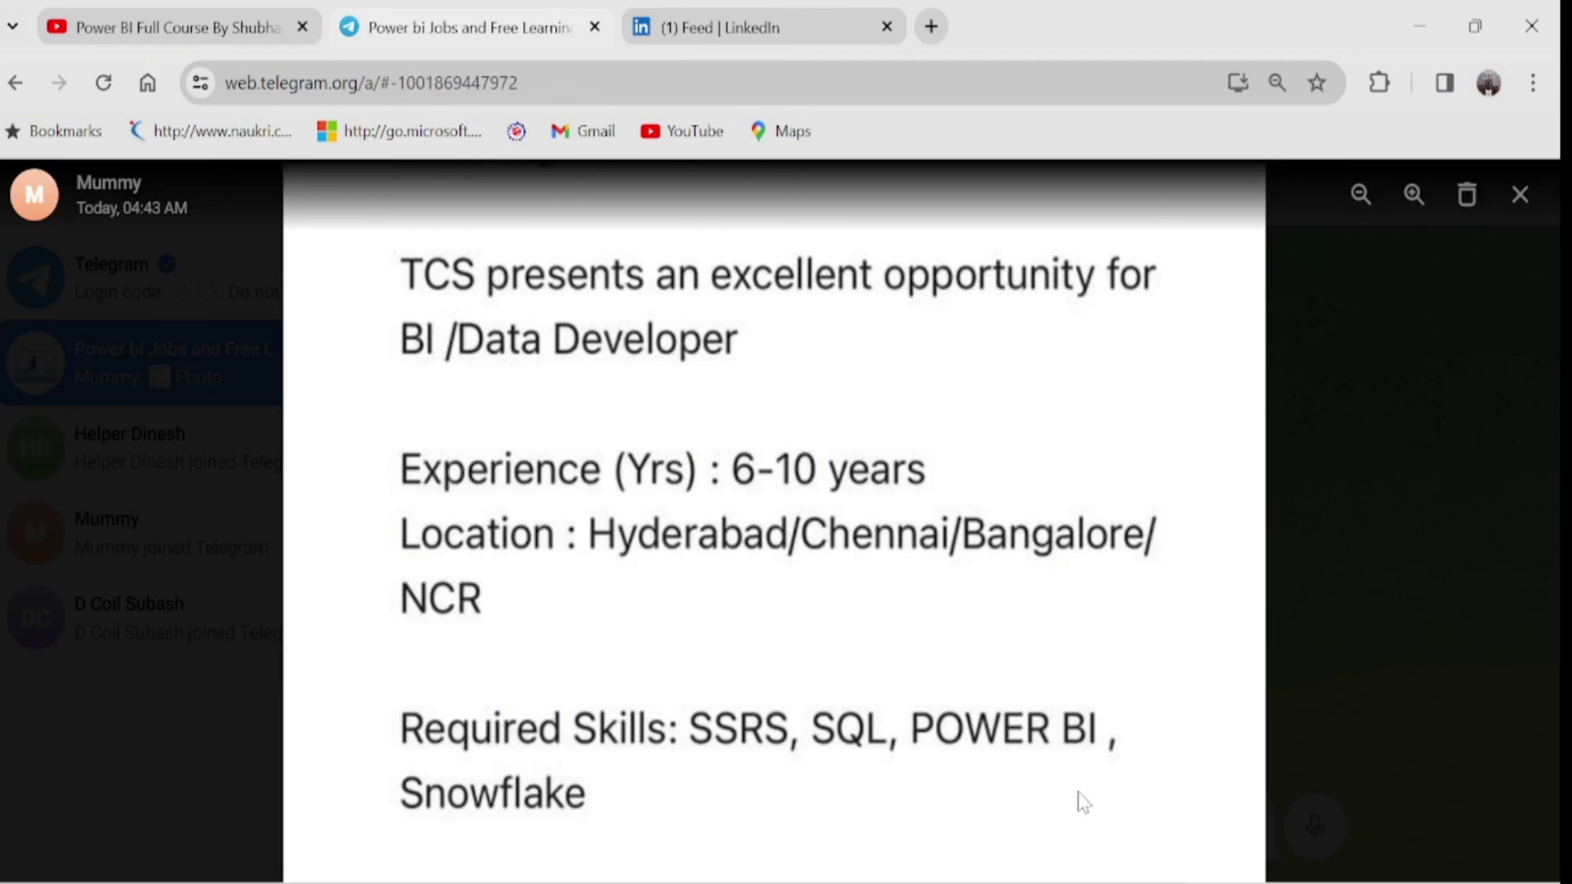